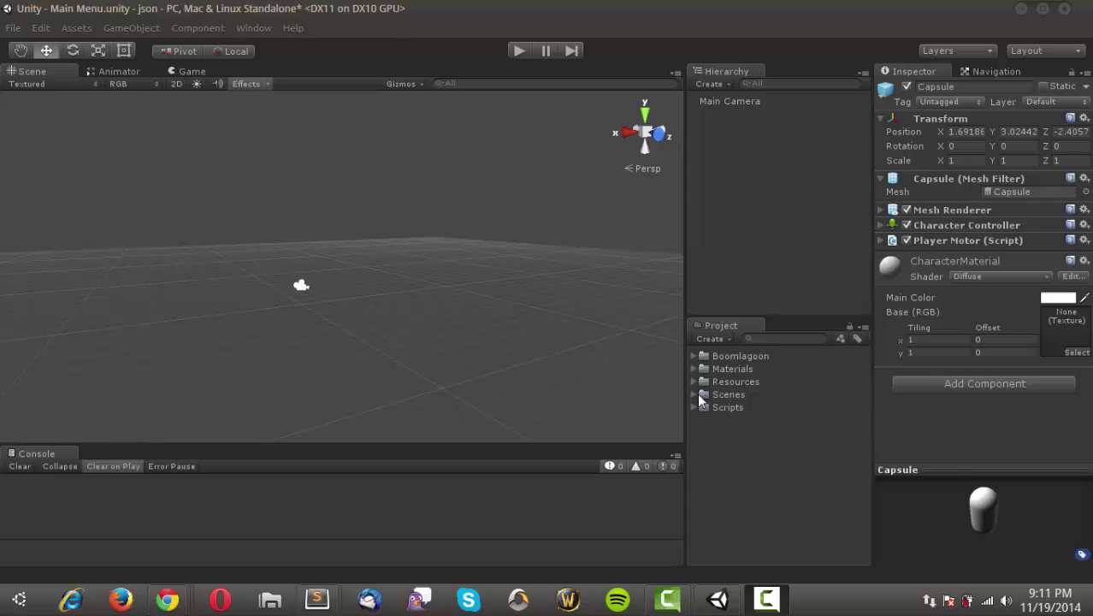
Expand the Scenes folder and load the Main Menu scene
left_click(695, 394)
double_click(735, 420)
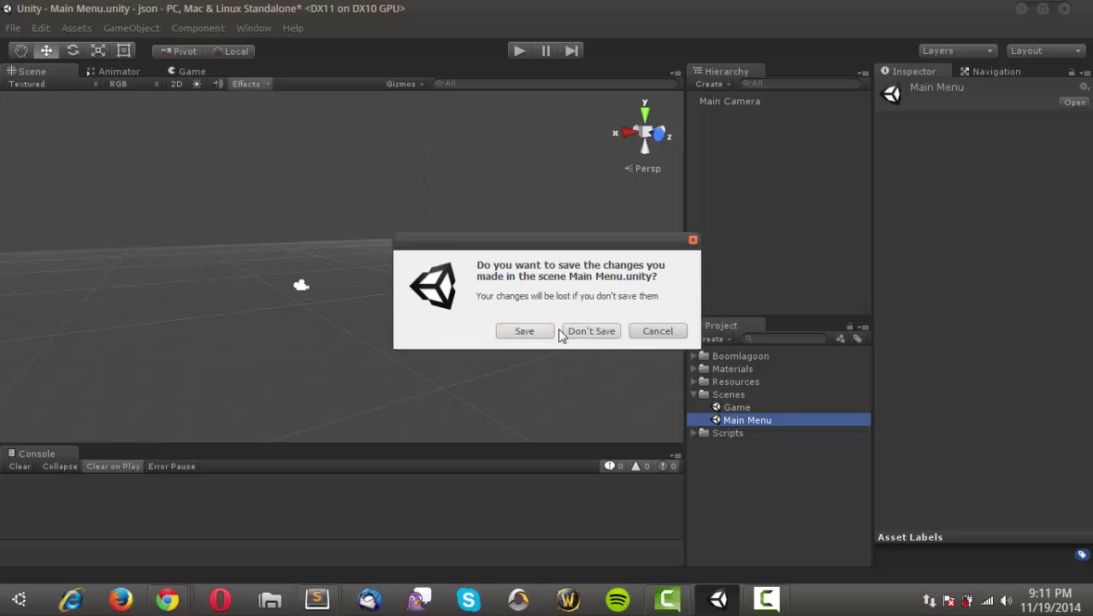
Discard the previous scene's changes and switch the Scene view to 2D
left_click(582, 333)
left_click(770, 256)
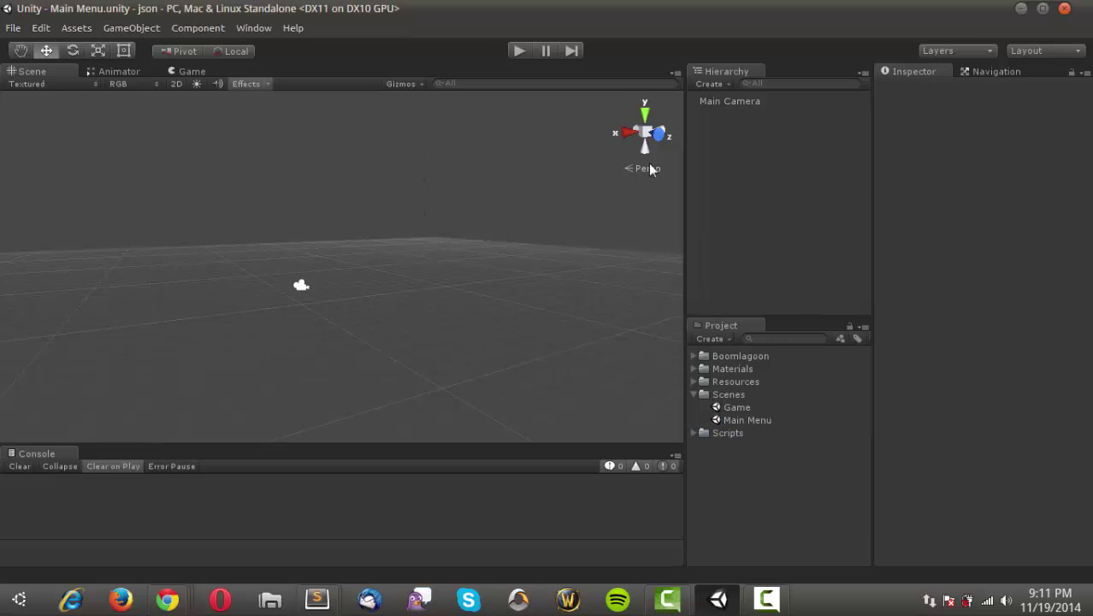
left_click_drag(302, 298, 333, 226, "alt")
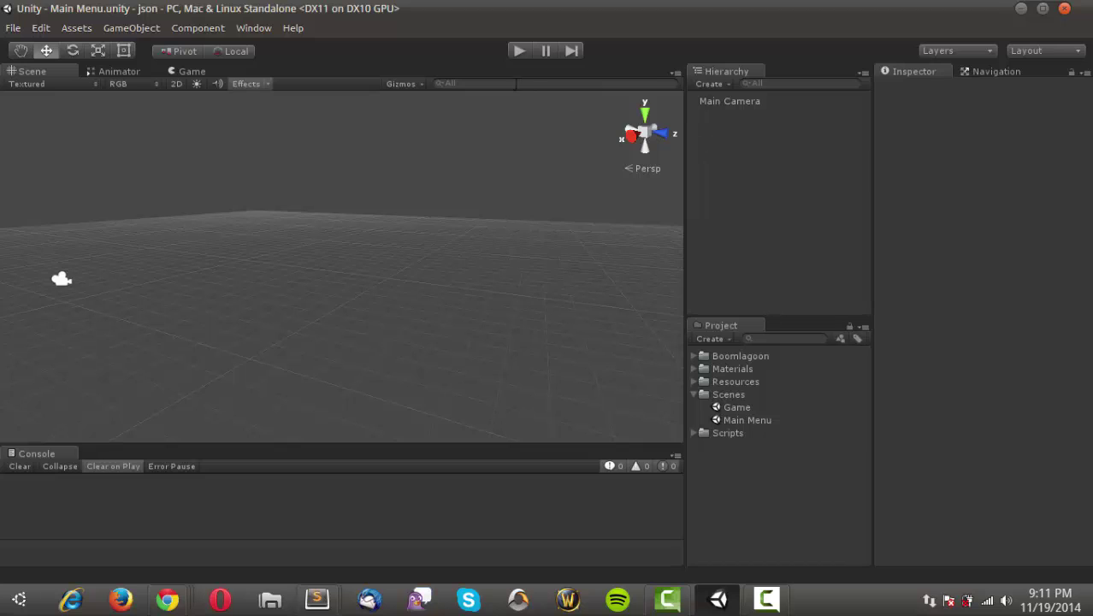
left_click(176, 83)
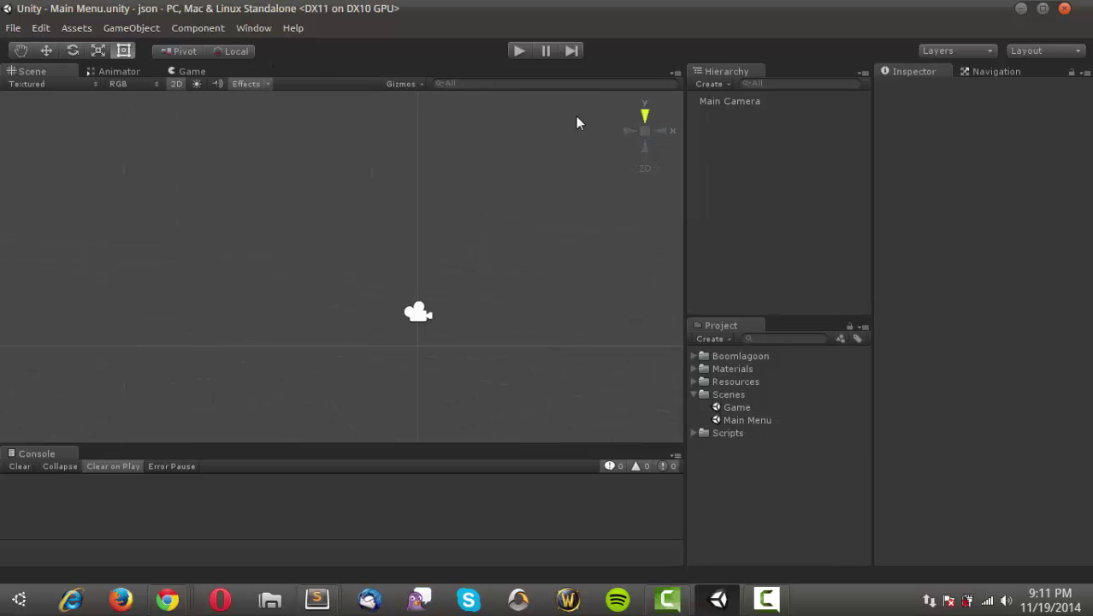
middle_click_drag(478, 211, 429, 288)
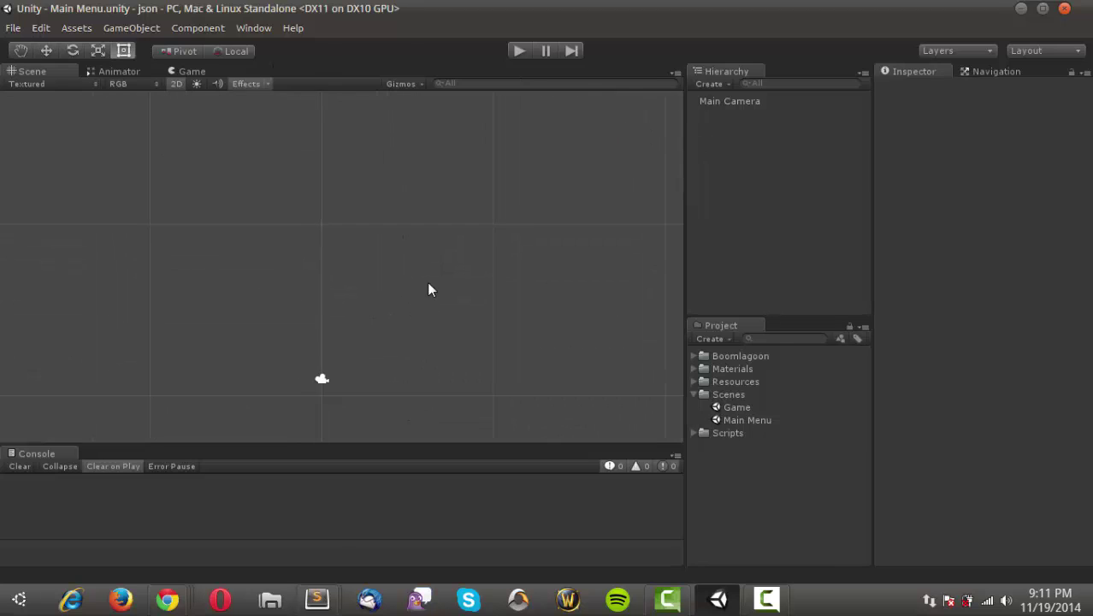
scroll(430, 288, "down", 3)
Add a UI Canvas to the scene and frame the whole canvas in view
right_click(728, 156)
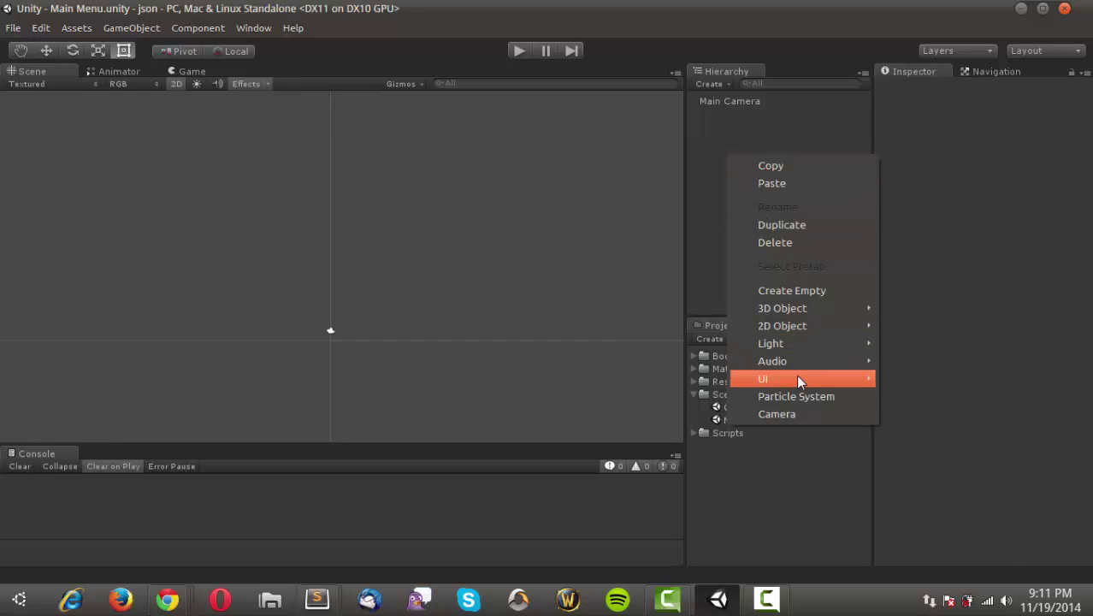
mouse_move(797, 378)
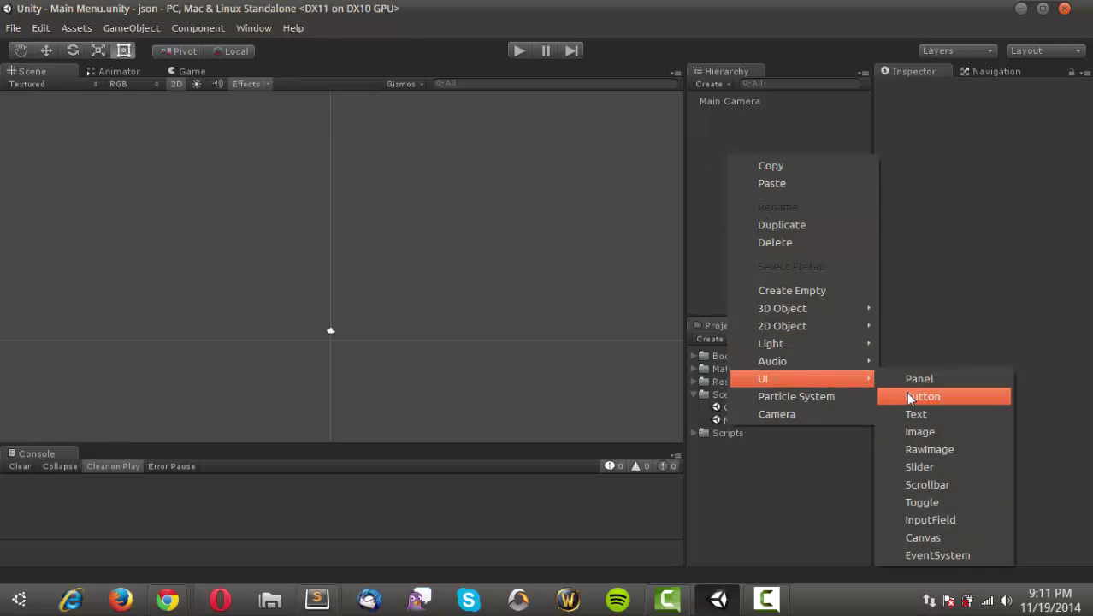
left_click(930, 536)
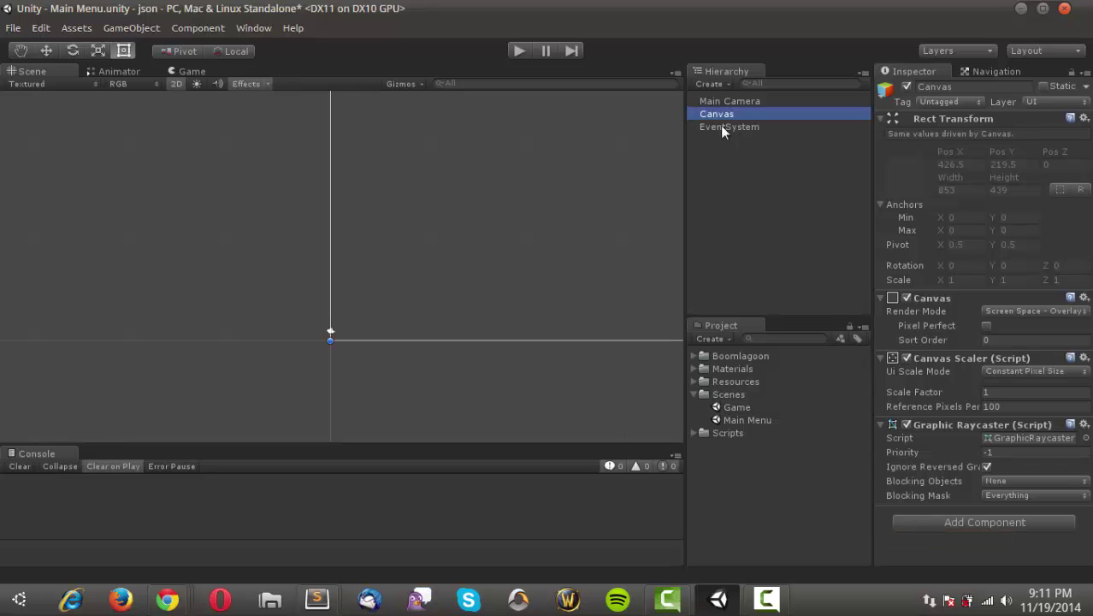
scroll(446, 232, "down", 5)
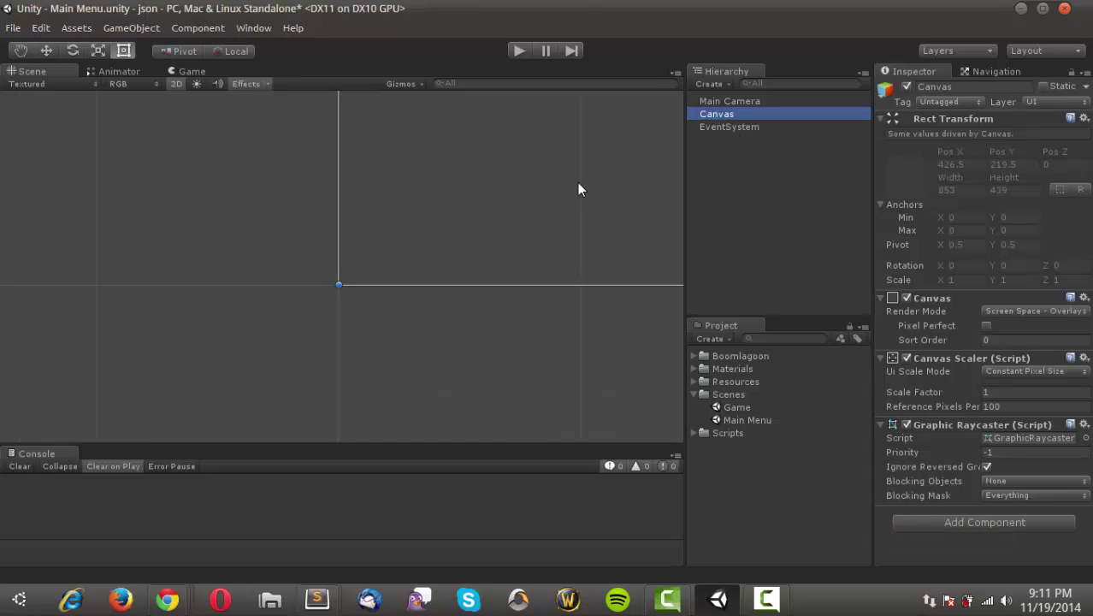
middle_click_drag(580, 153, 464, 273)
scroll(531, 218, "up", 2)
scroll(533, 217, "down", 3)
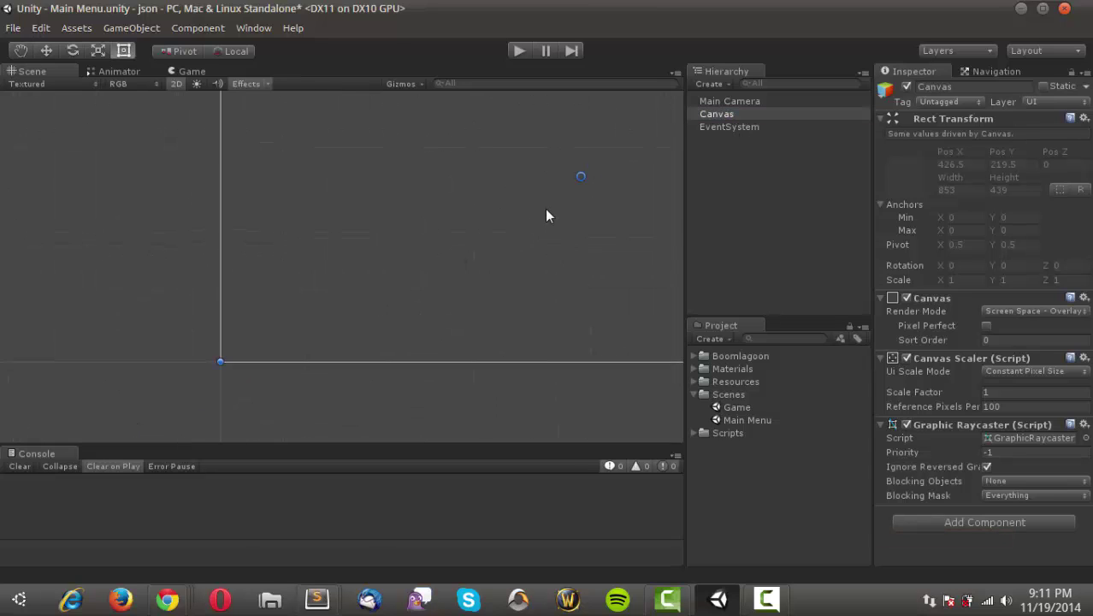
key("f")
middle_click_drag(420, 240, 432, 220)
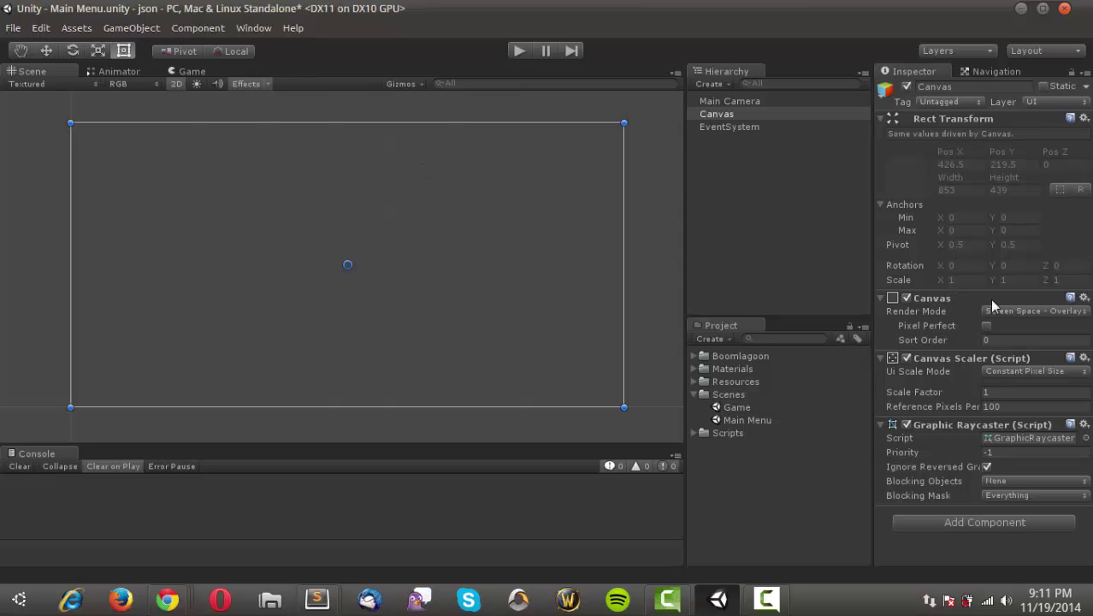
Rename the Canvas object to CharacterCreator
left_click(1018, 311)
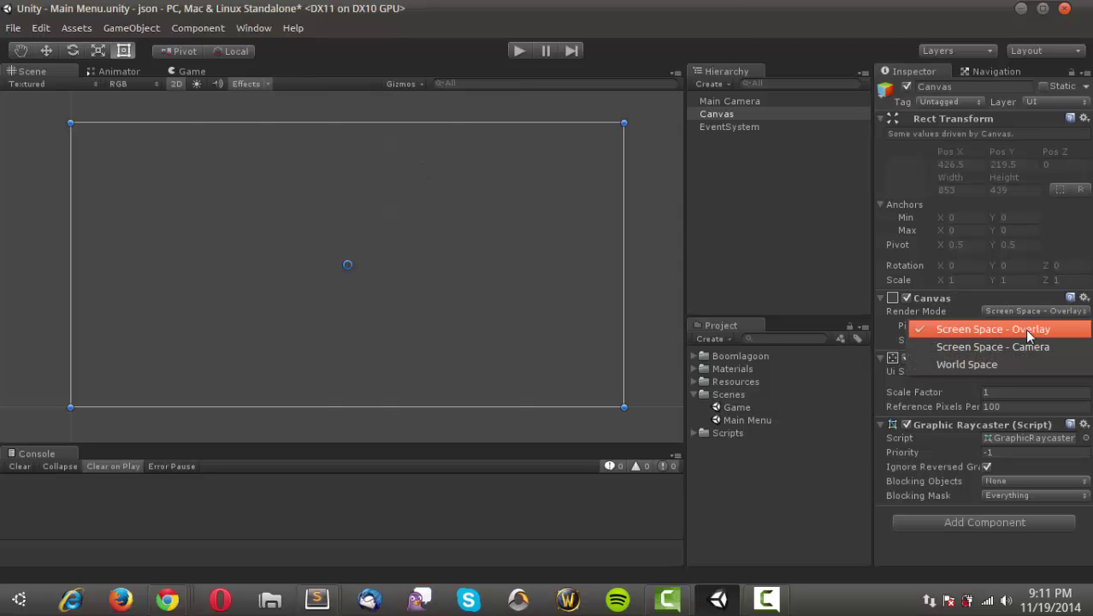
left_click(853, 217)
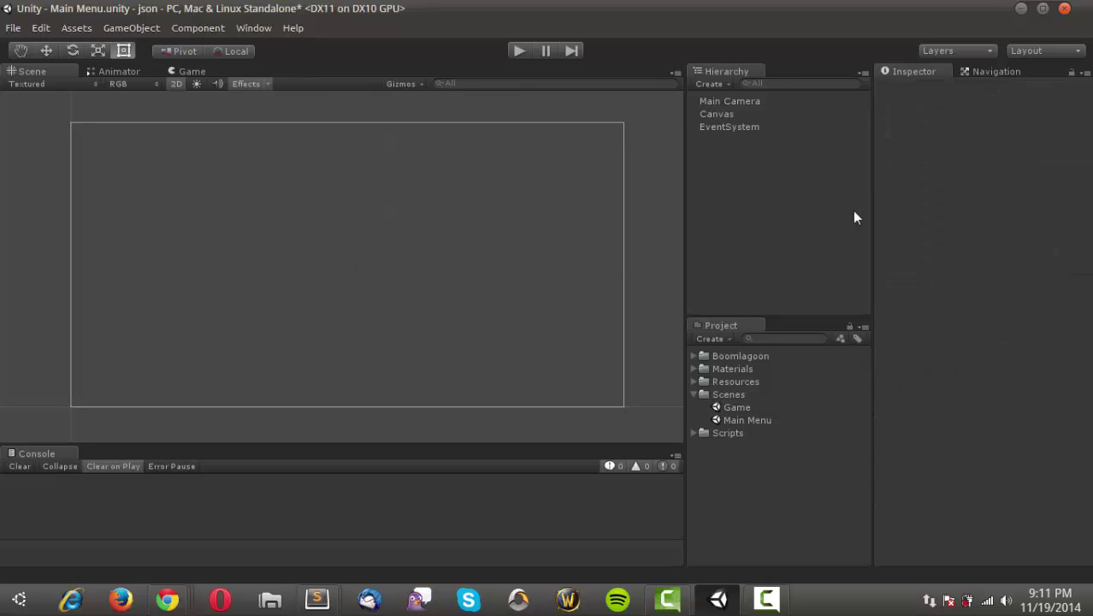
left_click(742, 113)
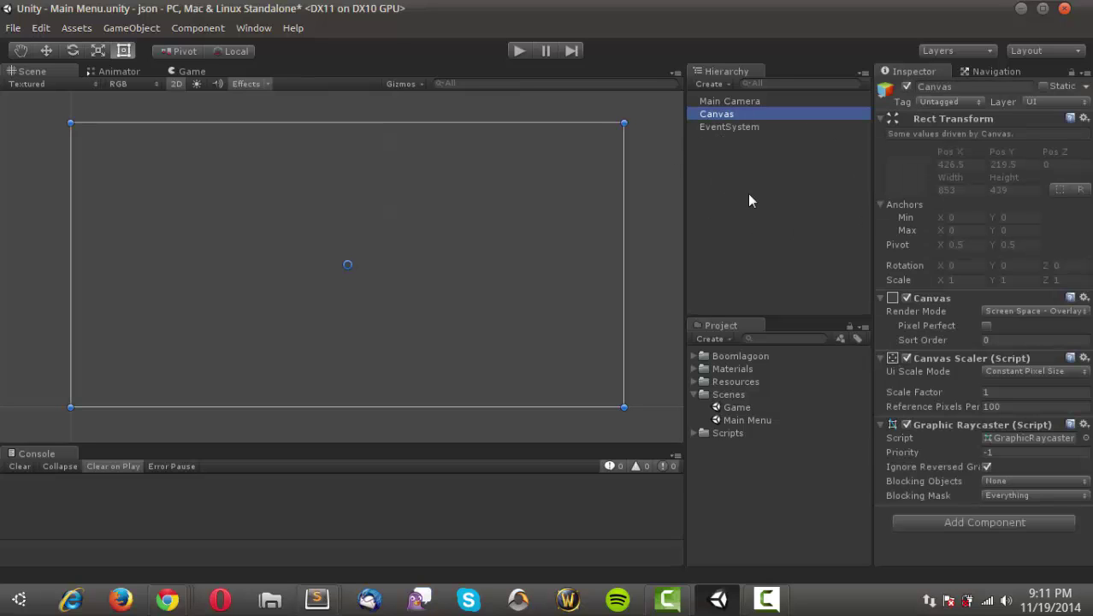
left_click(984, 87)
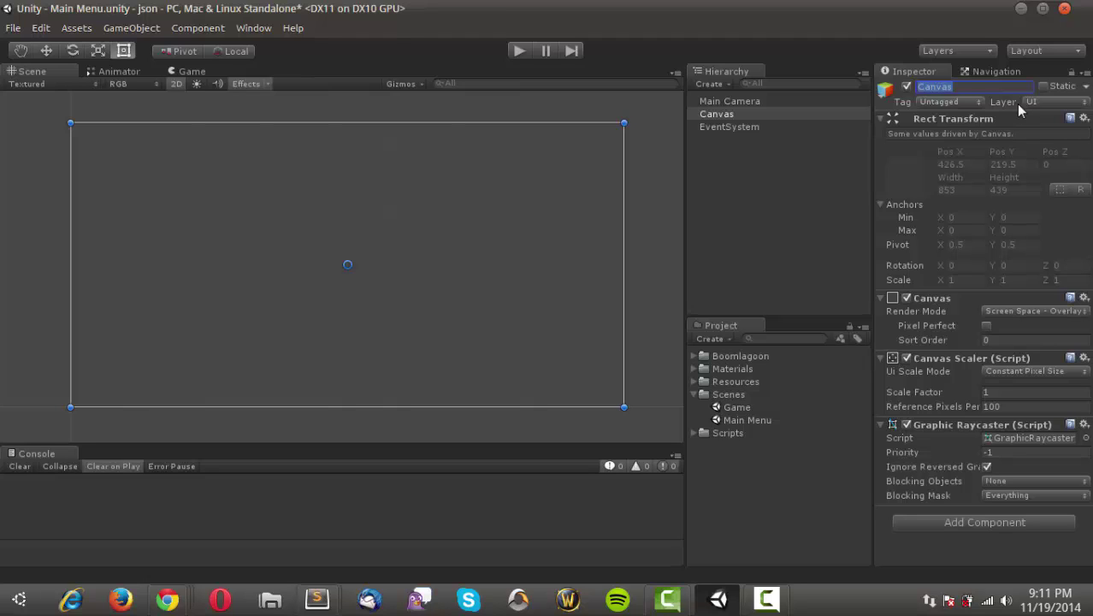
type("Menus")
key("BackSpace")
key("Return")
left_click(958, 87)
type("CharacterCh")
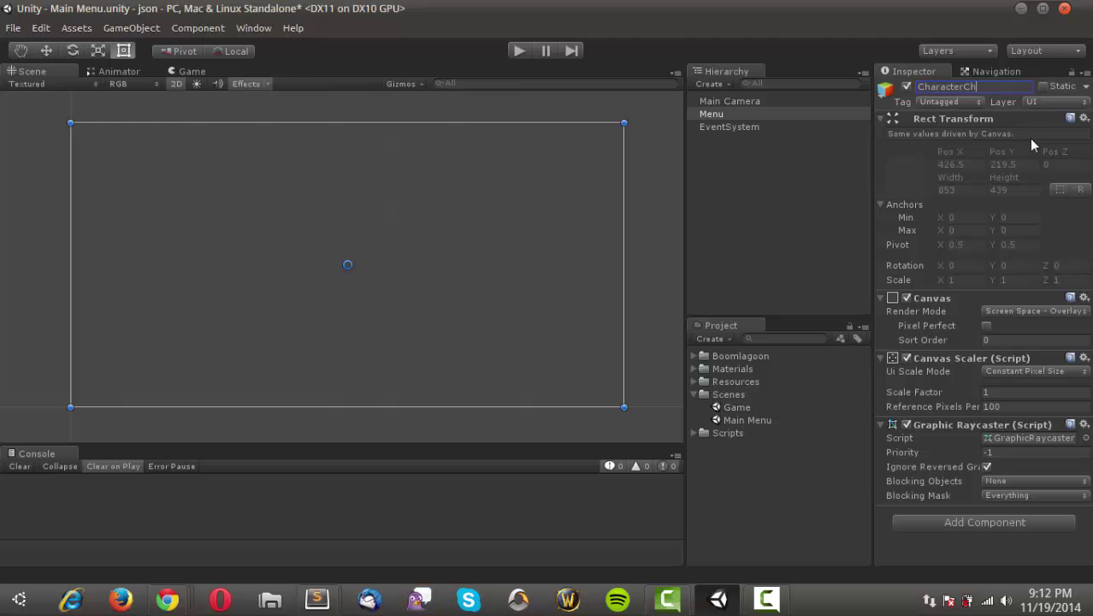
type("rea")
key("BackSpace")
key("BackSpace")
key("BackSpace")
key("BackSpace")
type("reator")
key("Return")
Attach the CharacterCreator.cs script from the Scripts folder to the CharacterCreator object
left_click(696, 432)
left_click(693, 433)
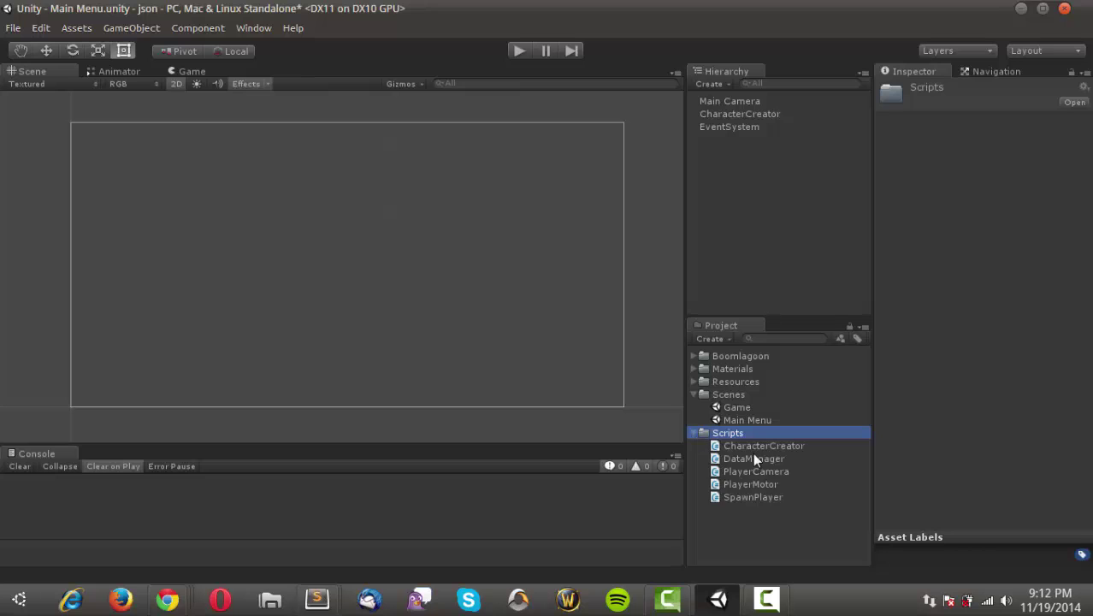
left_click_drag(749, 446, 751, 114)
left_click(751, 114)
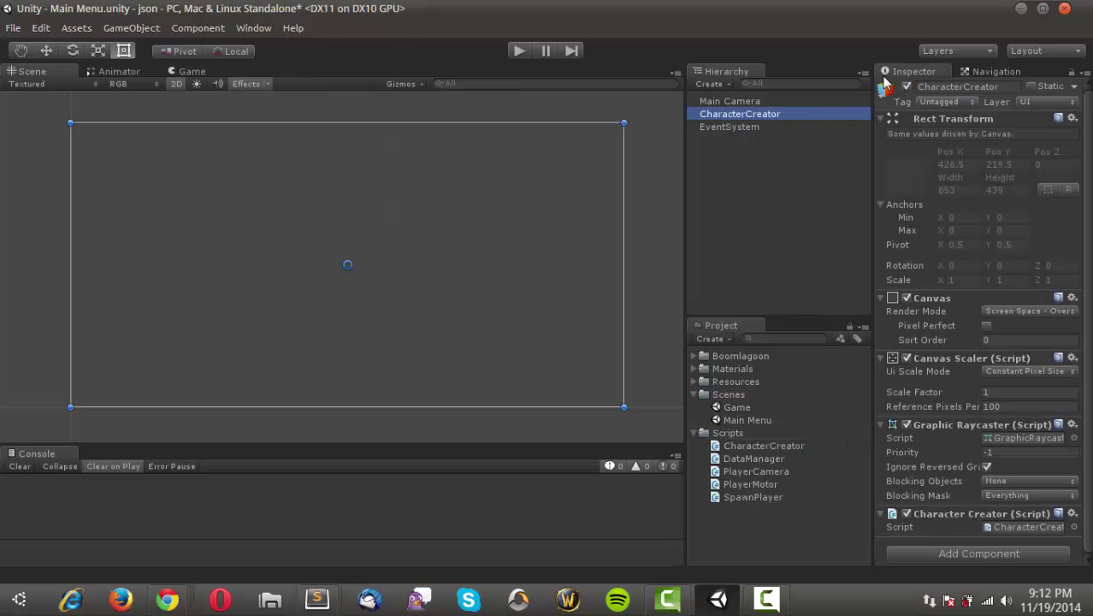
Add a UI Button under CharacterCreator and move it to the canvas's upper left
right_click(724, 114)
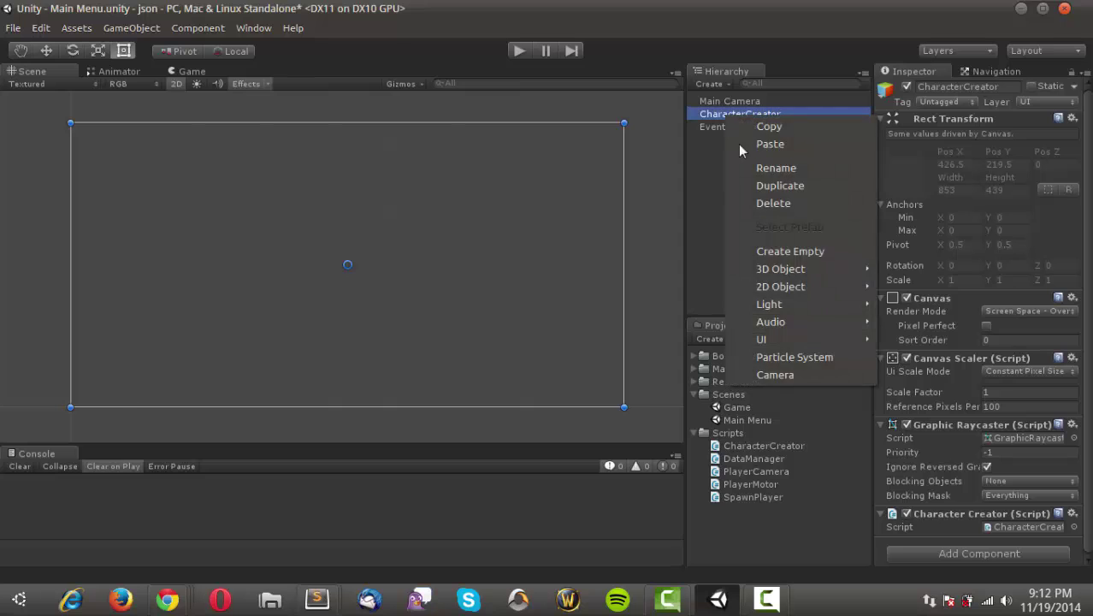
mouse_move(771, 337)
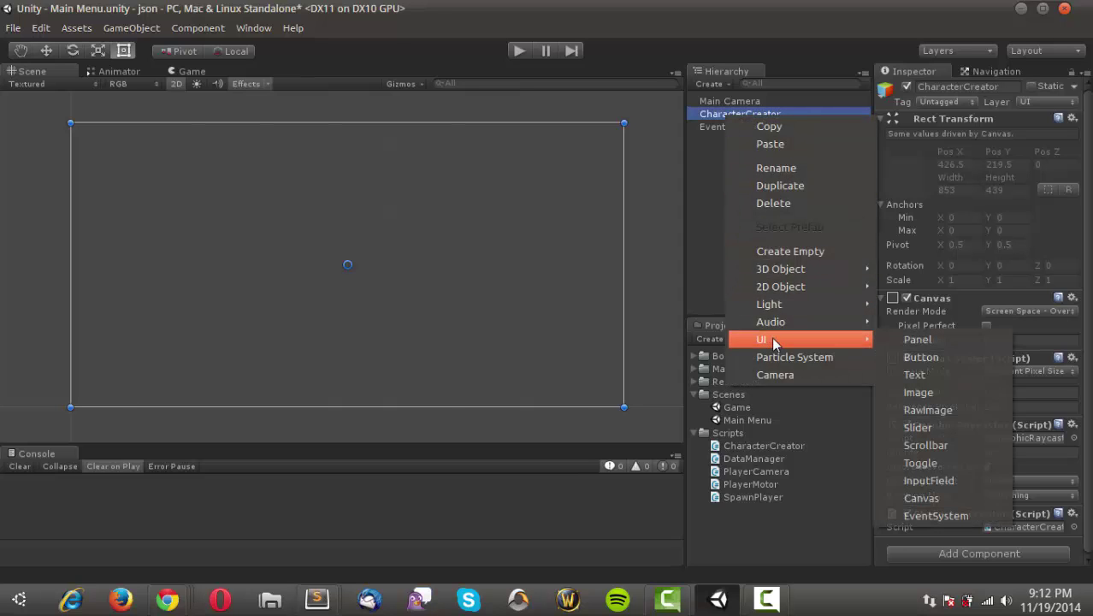
left_click(920, 359)
left_click_drag(317, 263, 103, 157)
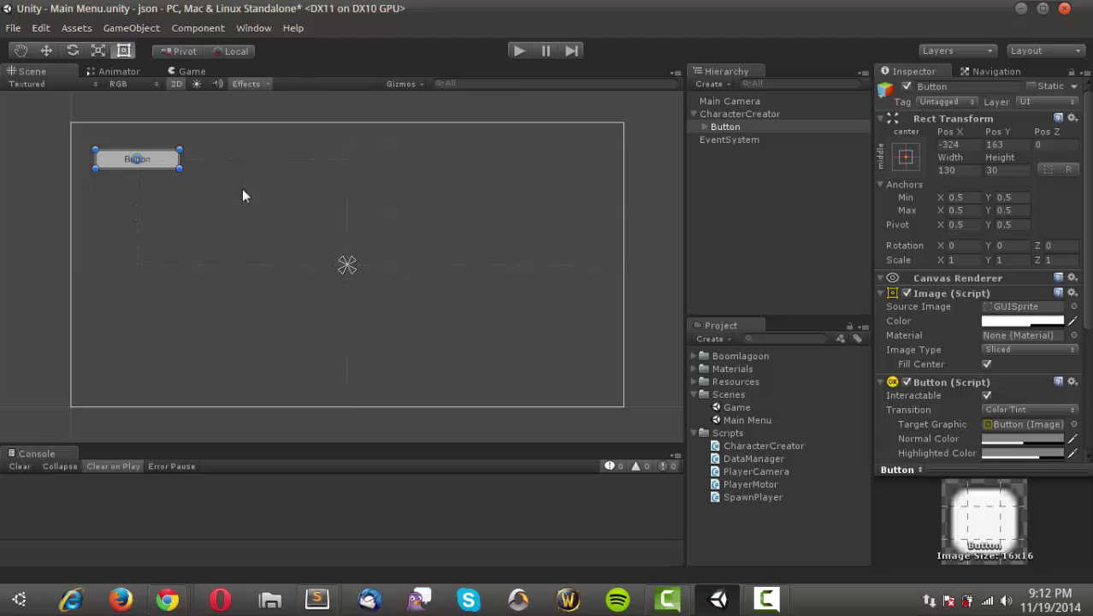
Rename the button to Cube and set its label text to 'Cube'
left_click(731, 130)
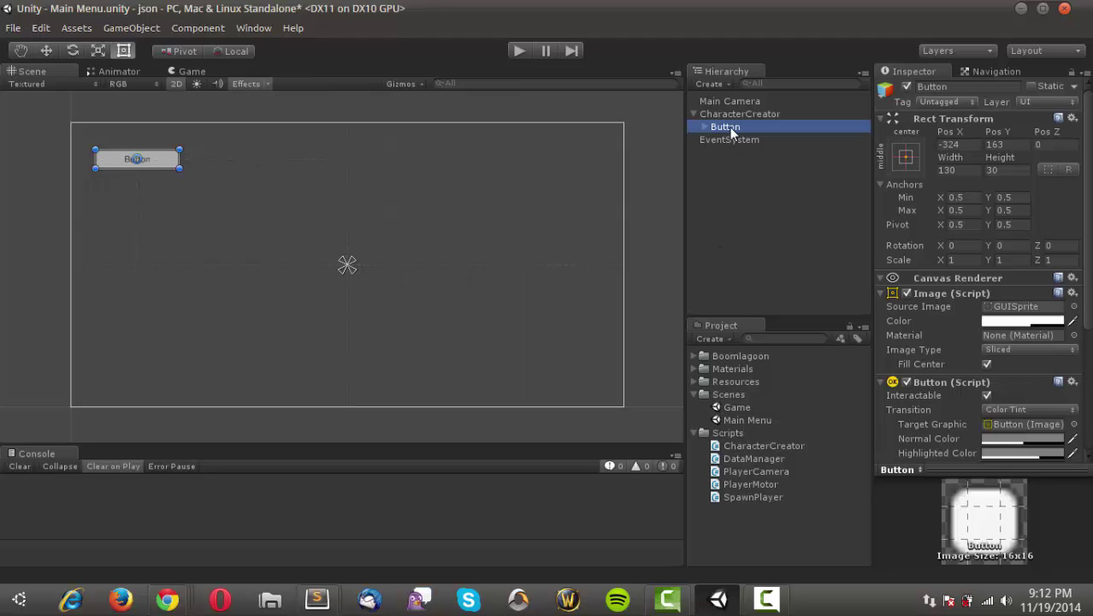
key("F2")
type("Cud")
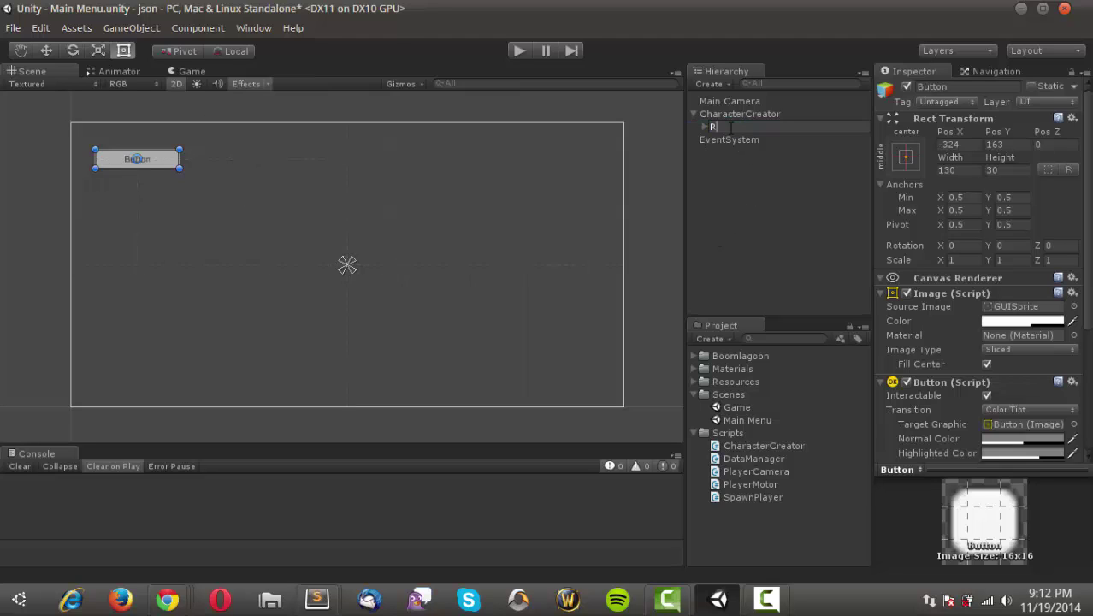
type("e")
key("Return")
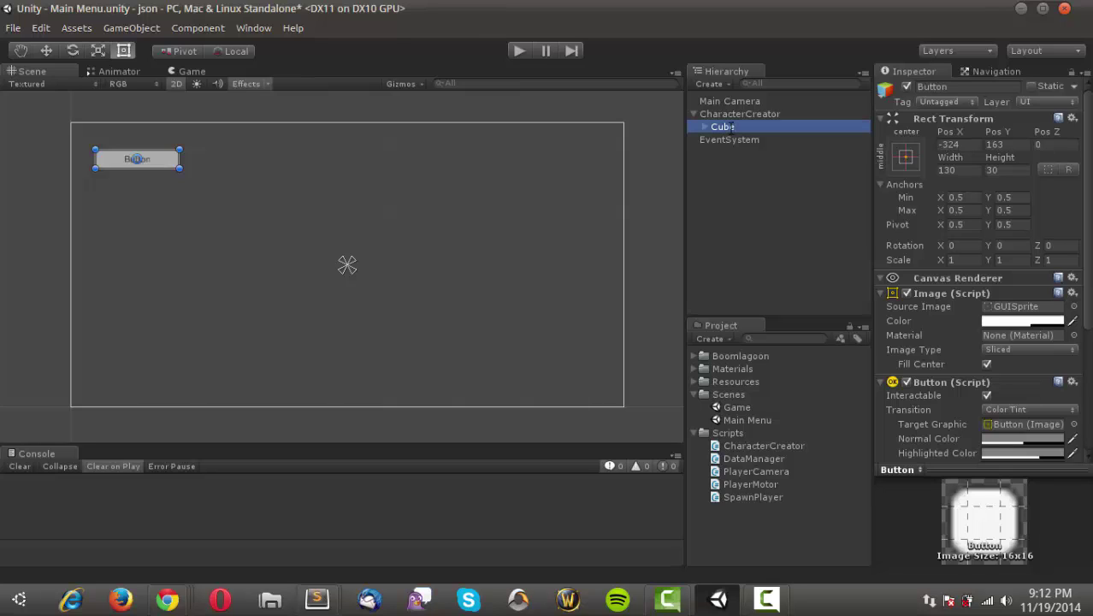
left_click(704, 126)
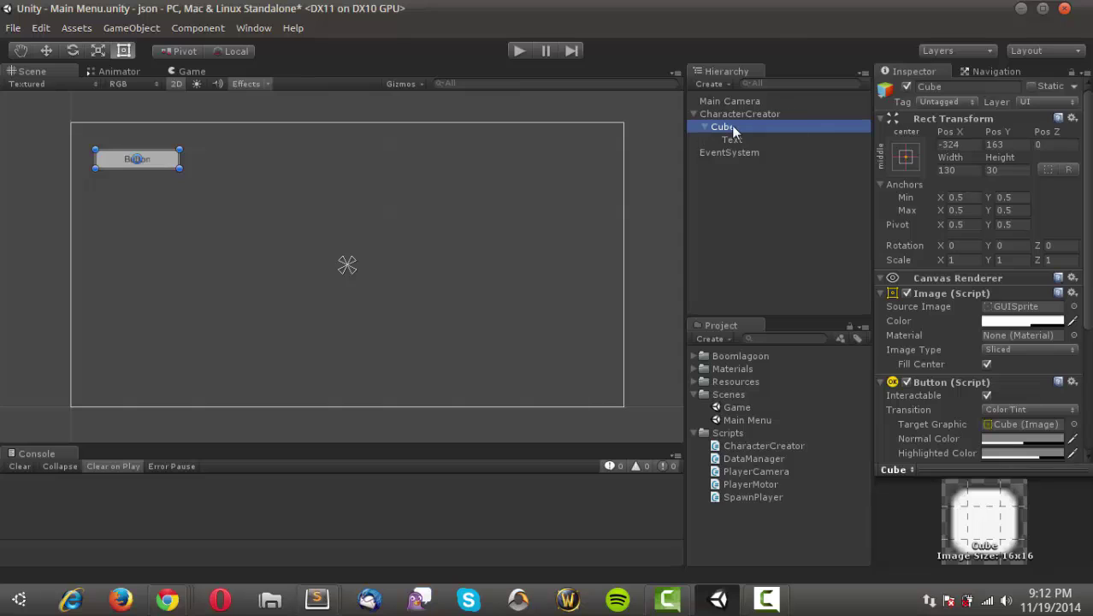
left_click(752, 140)
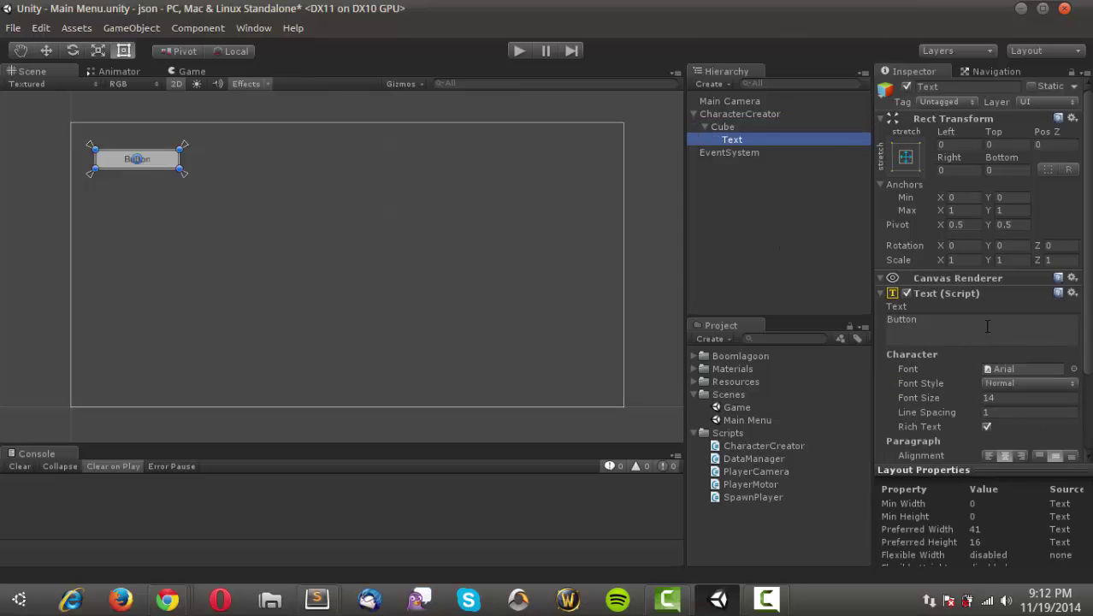
left_click(987, 326)
type("Cube")
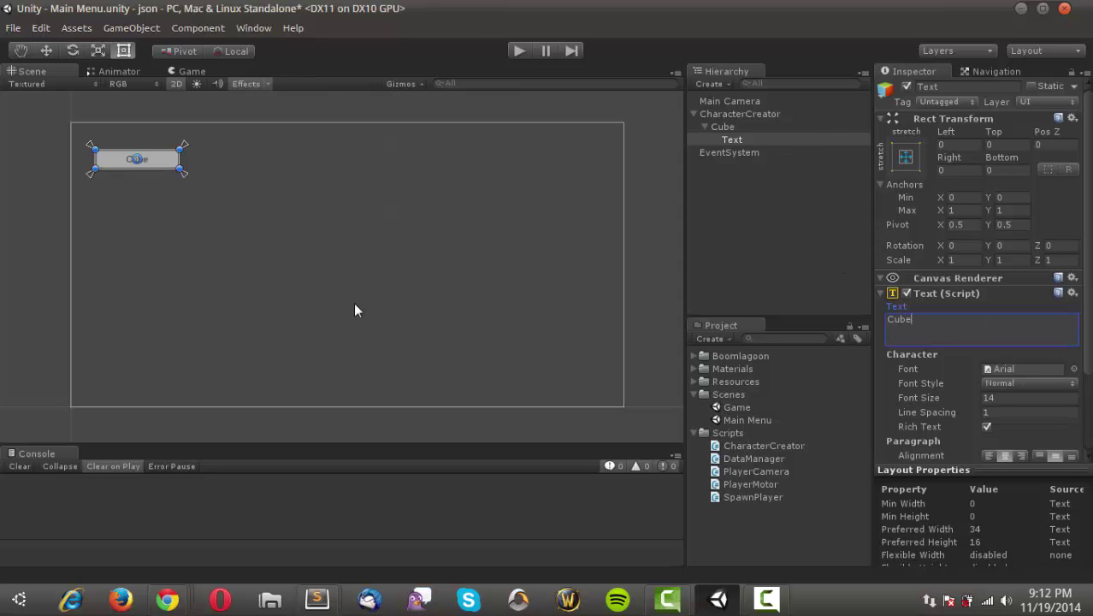
Duplicate the Cube button and name the copy Capsule
left_click(712, 127)
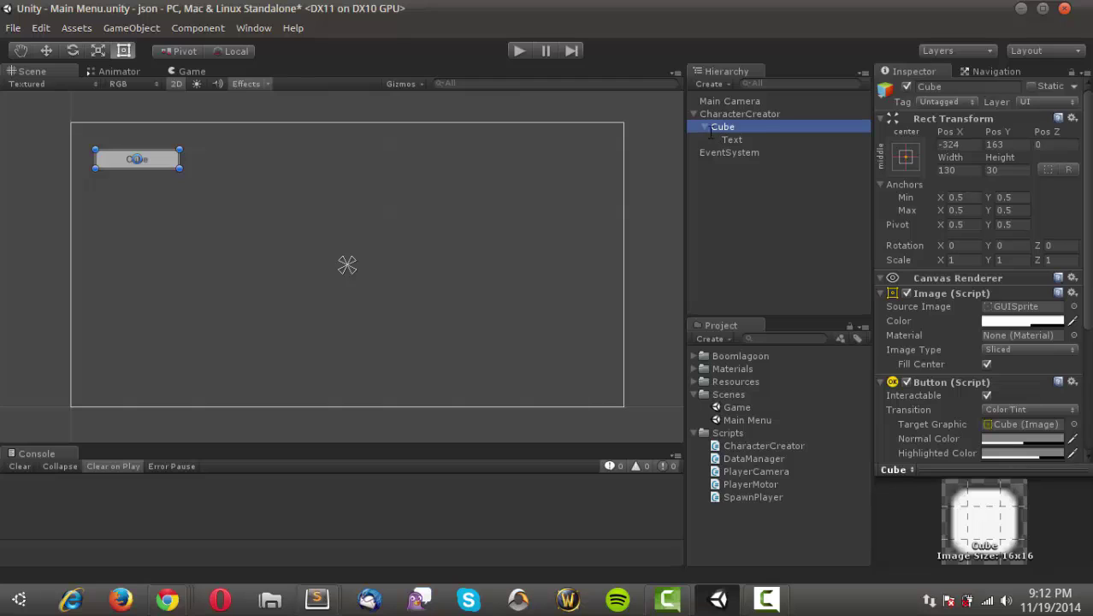
left_click(706, 127)
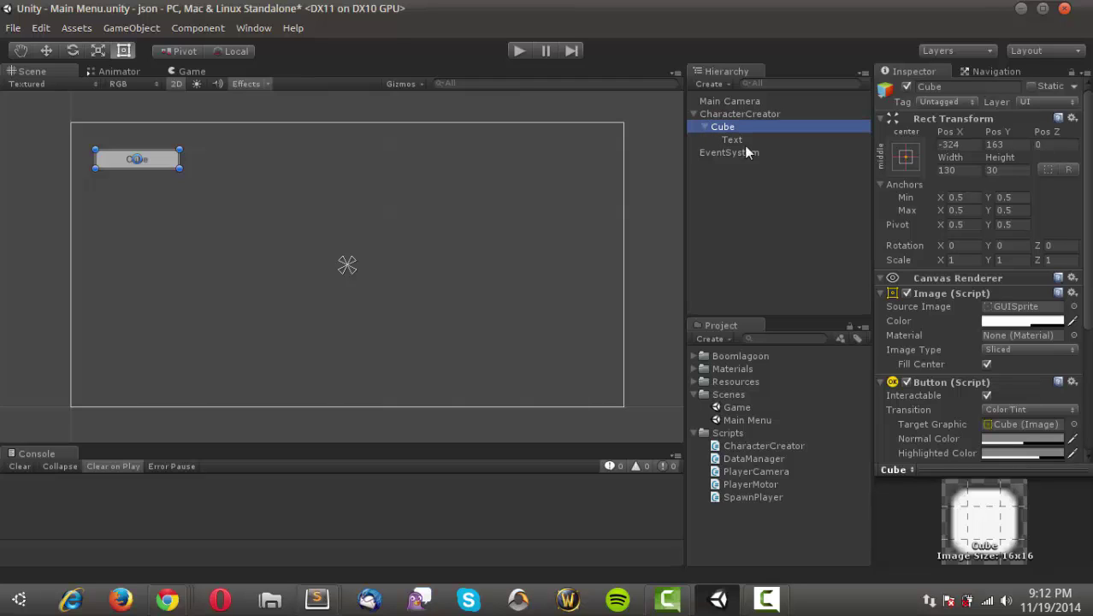
left_click(705, 127)
key("ctrl+d")
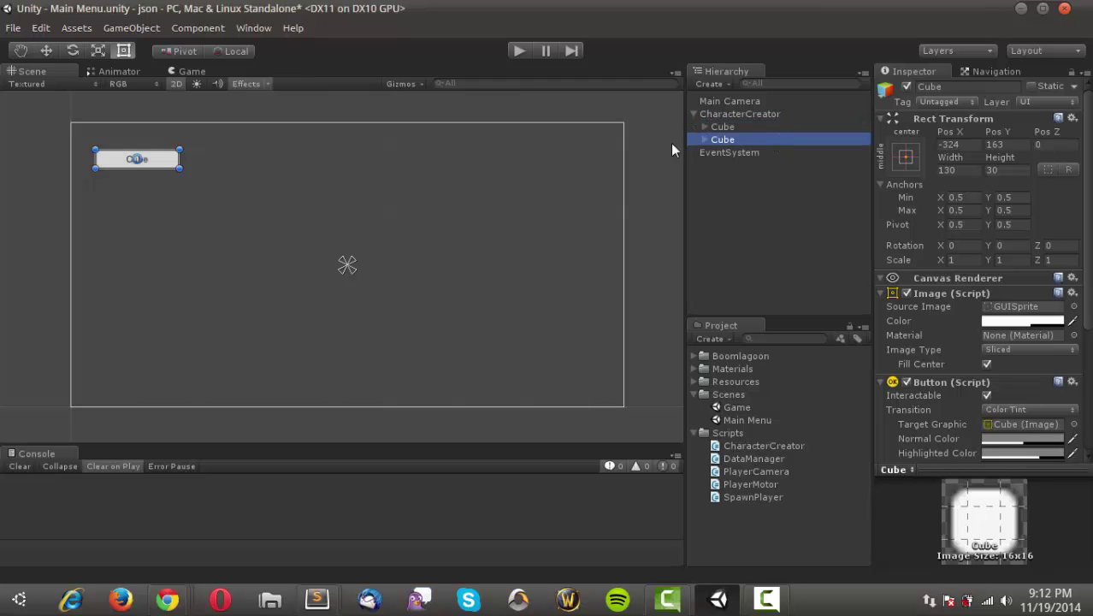
left_click(725, 143)
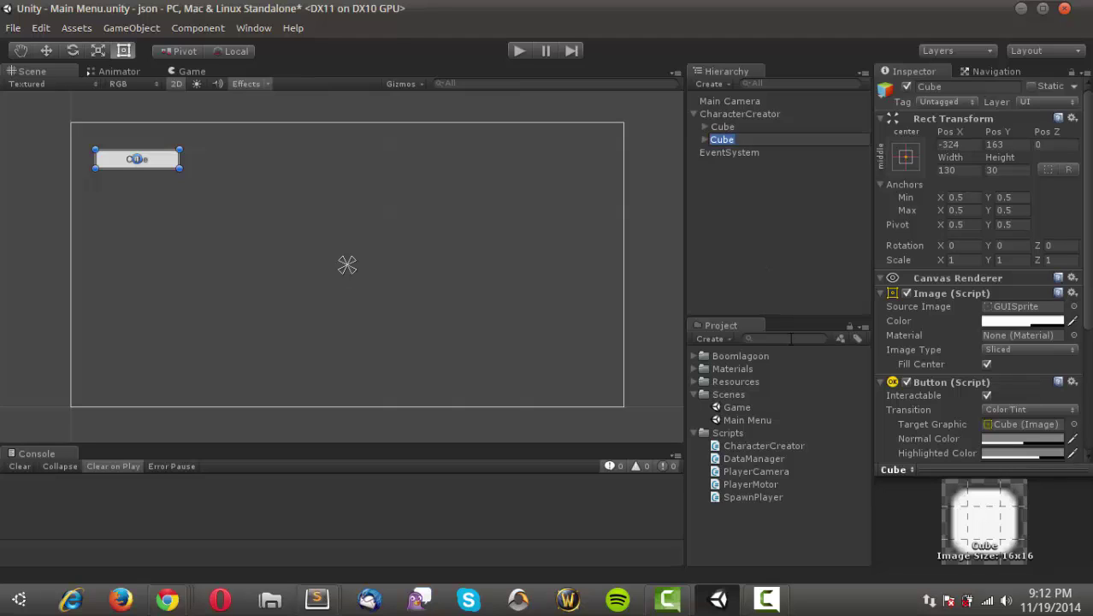
type("Capsule")
key("Return")
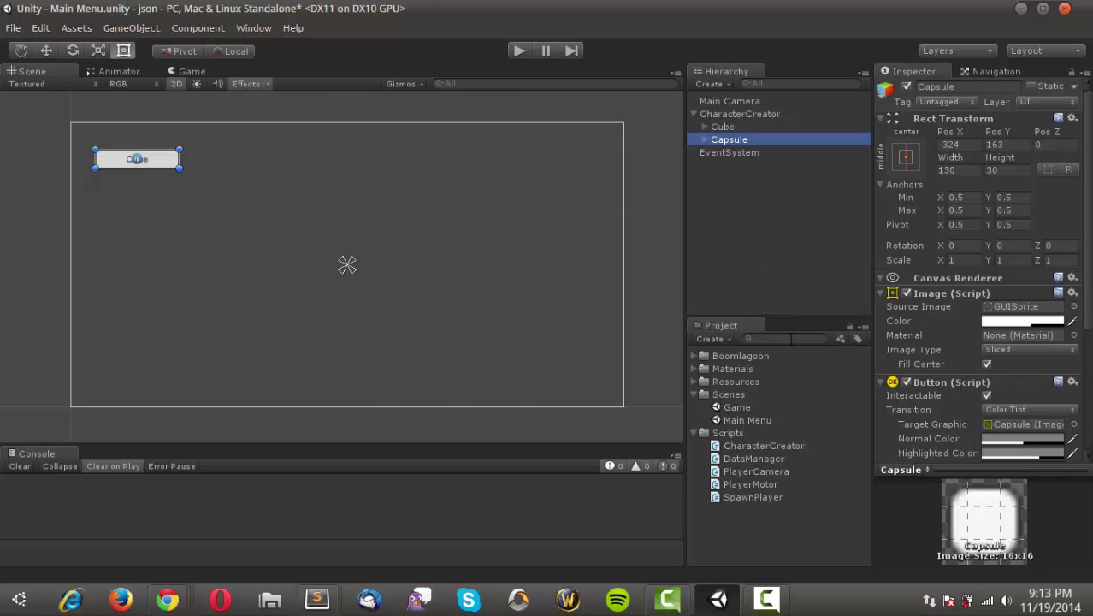
Change the Capsule button's label text to 'Capsule'
left_click(705, 141)
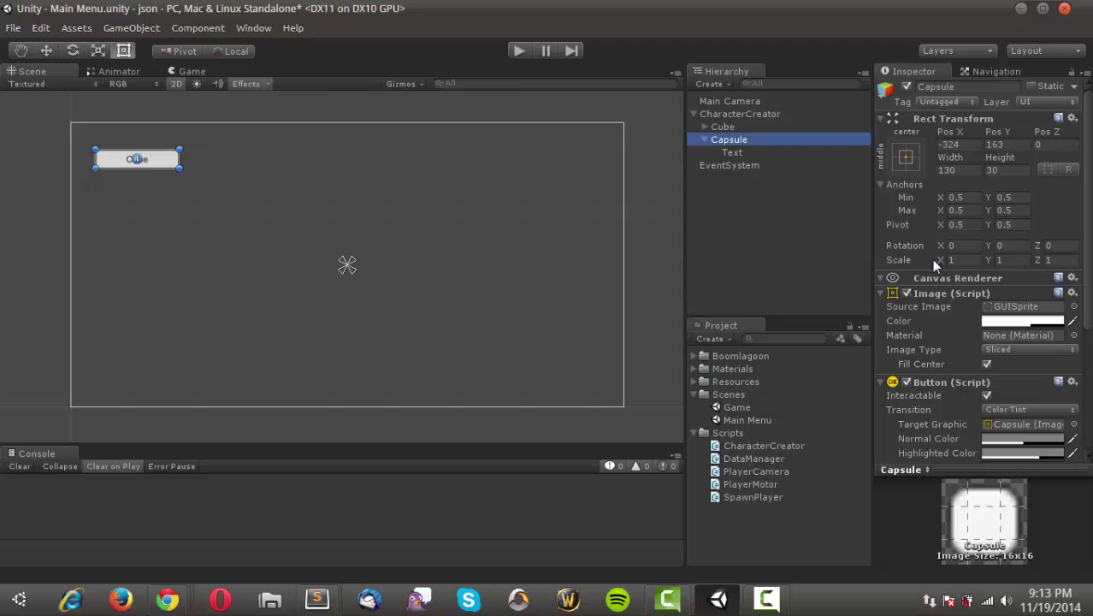
left_click(737, 151)
left_click(956, 318)
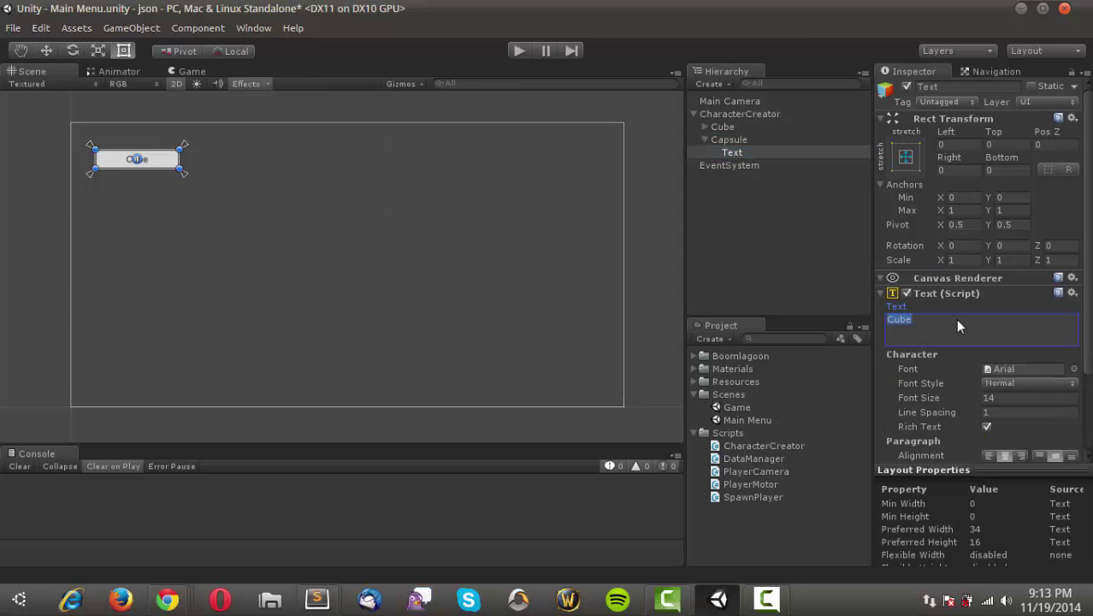
type("Capsule")
key("Return")
key("BackSpace")
left_click(795, 268)
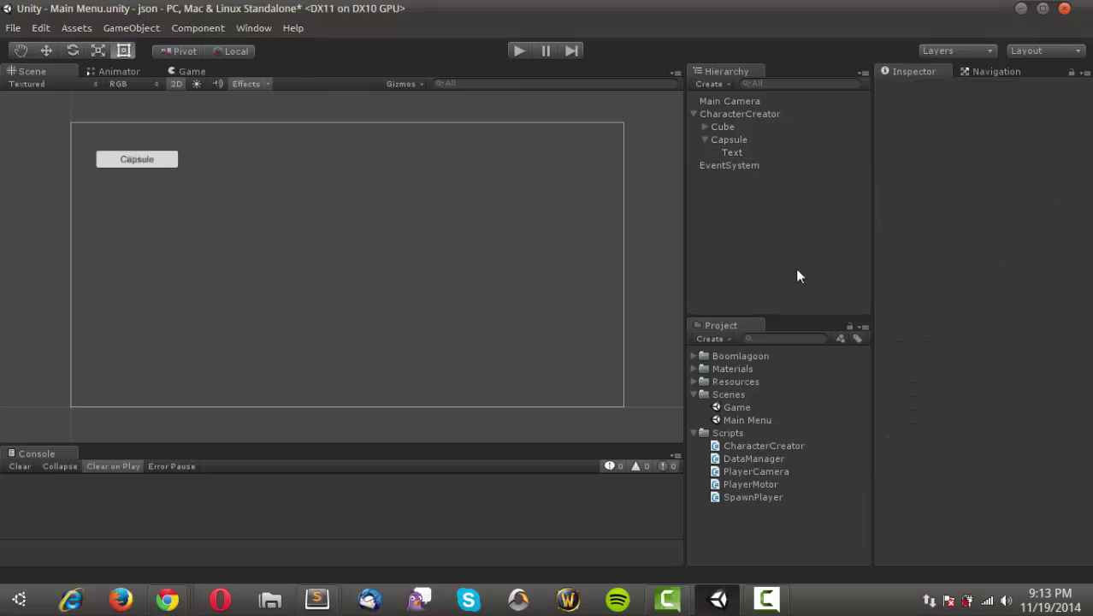
left_click(729, 140)
Move Capsule below Cube, then duplicate it and name the copy Cylinder
left_click_drag(157, 166, 153, 193)
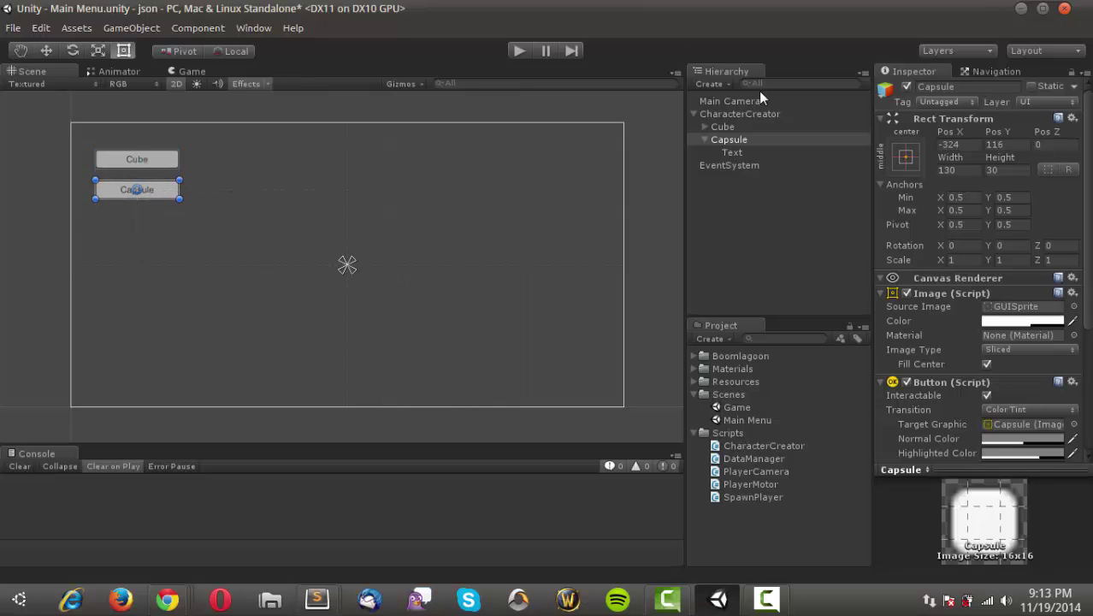
left_click(706, 139)
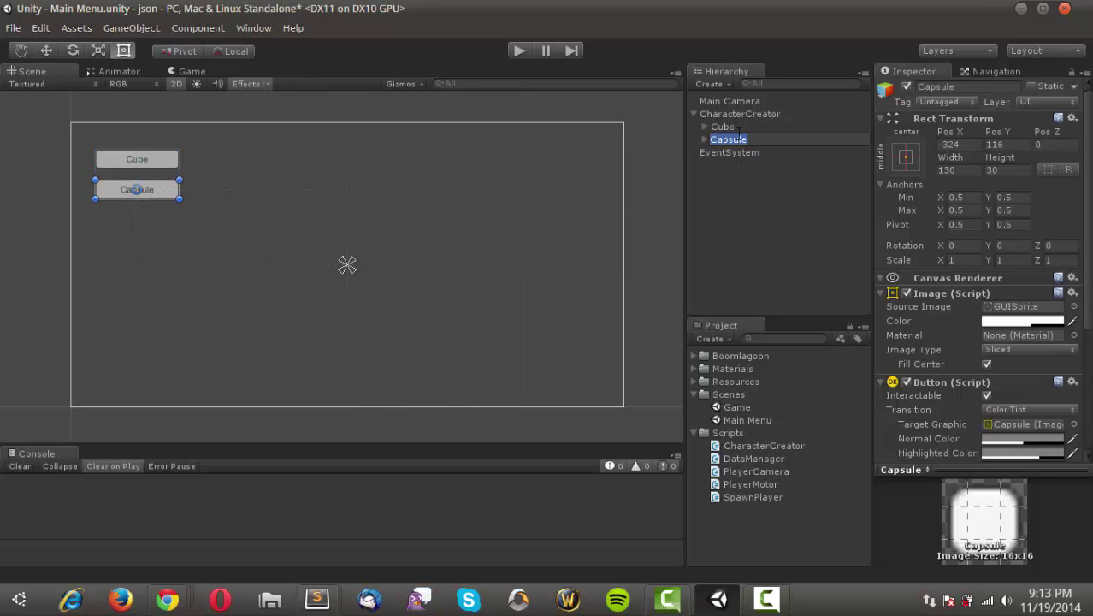
left_click(775, 128)
left_click(776, 139)
key("ctrl+d")
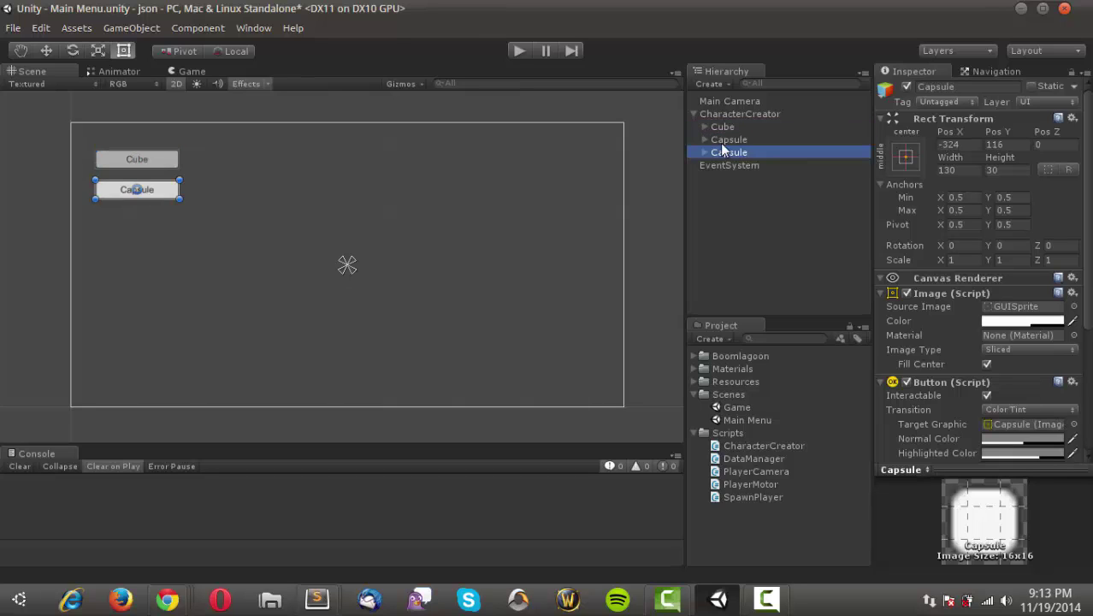
left_click(726, 152)
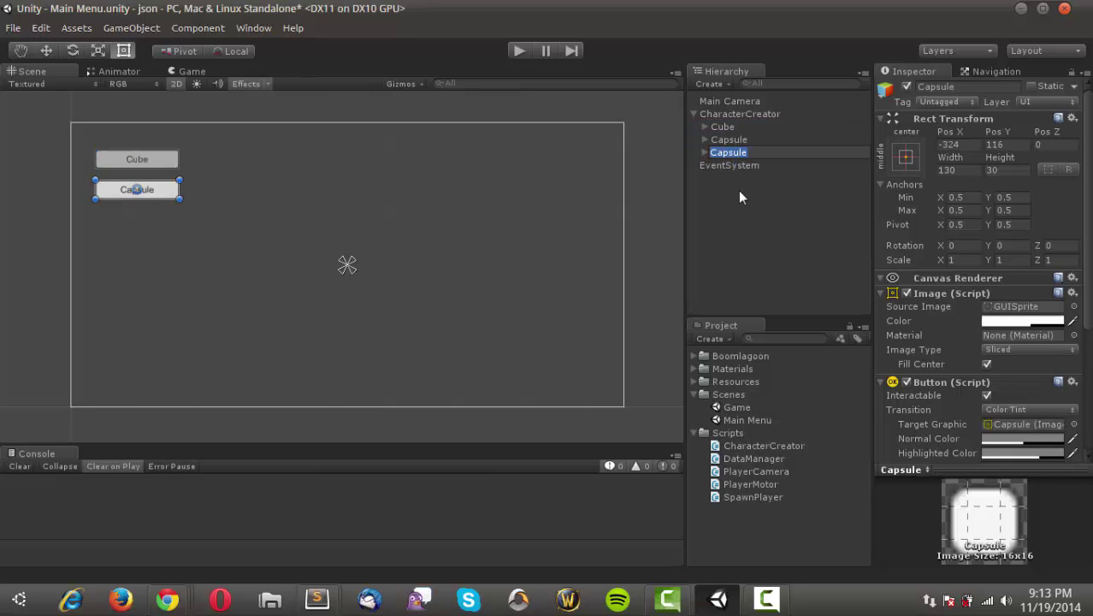
type("Cylinder")
key("Return")
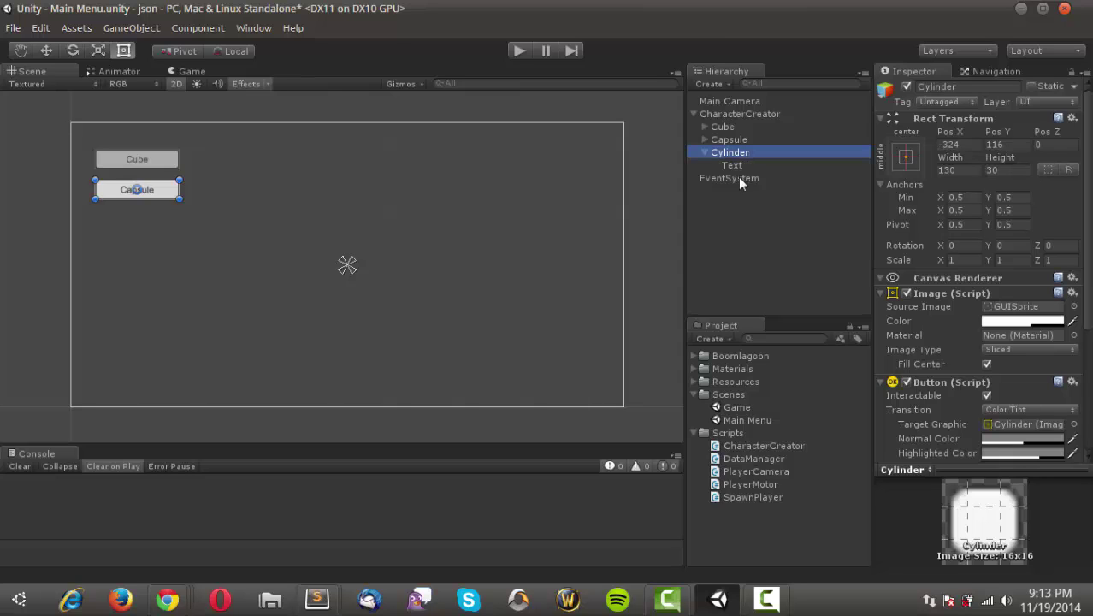
Set the Cylinder button's label to 'Cylinder' and place it below Capsule
left_click(733, 165)
left_click(968, 321)
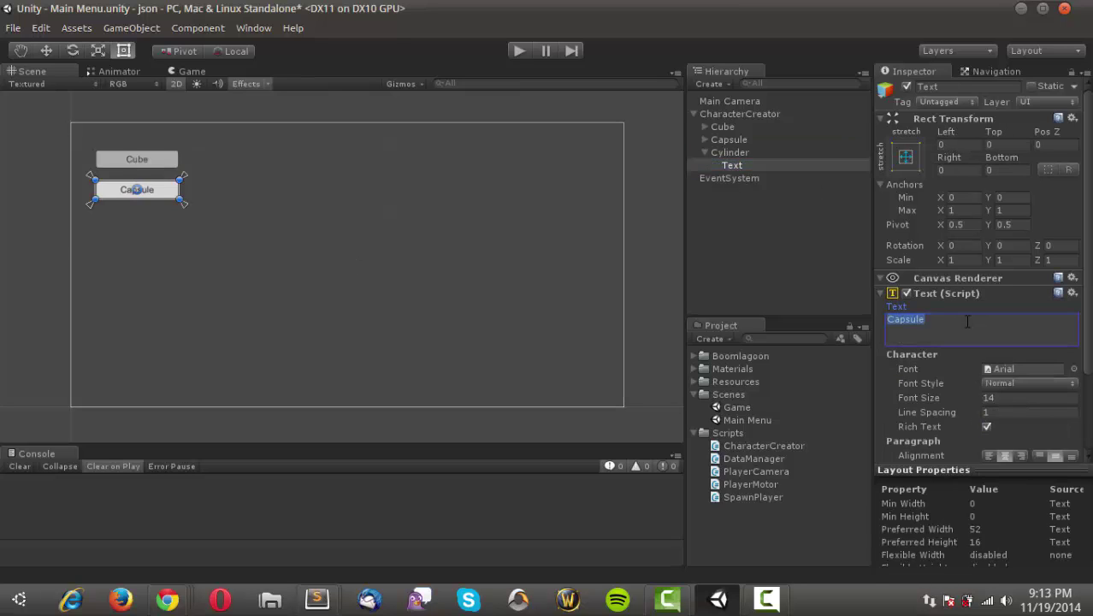
type("Cylinder")
left_click(722, 164, "ctrl")
left_click(723, 152)
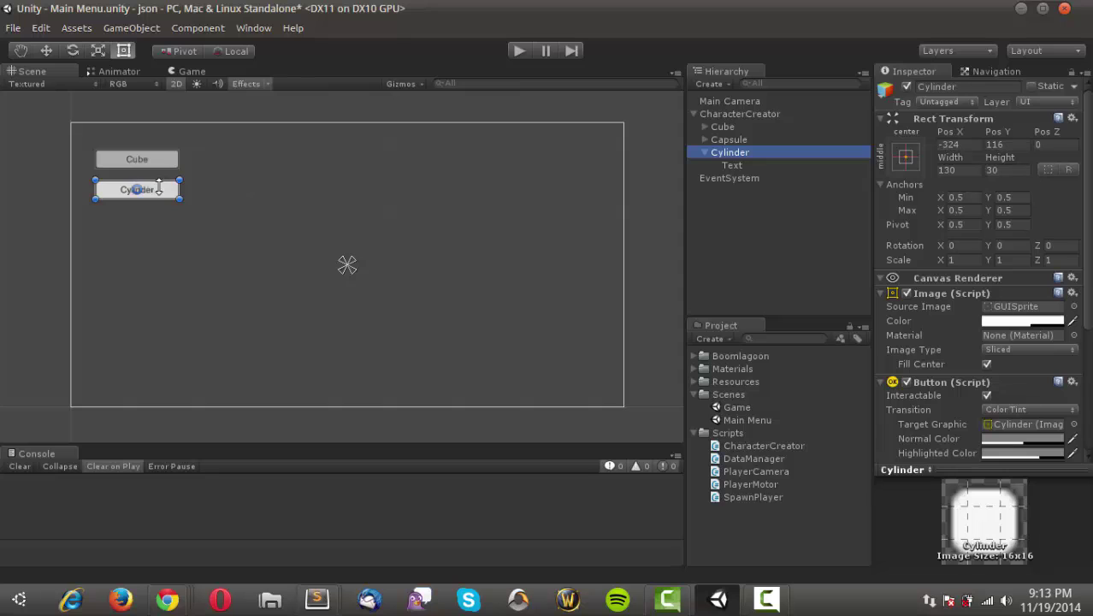
left_click_drag(163, 189, 160, 224)
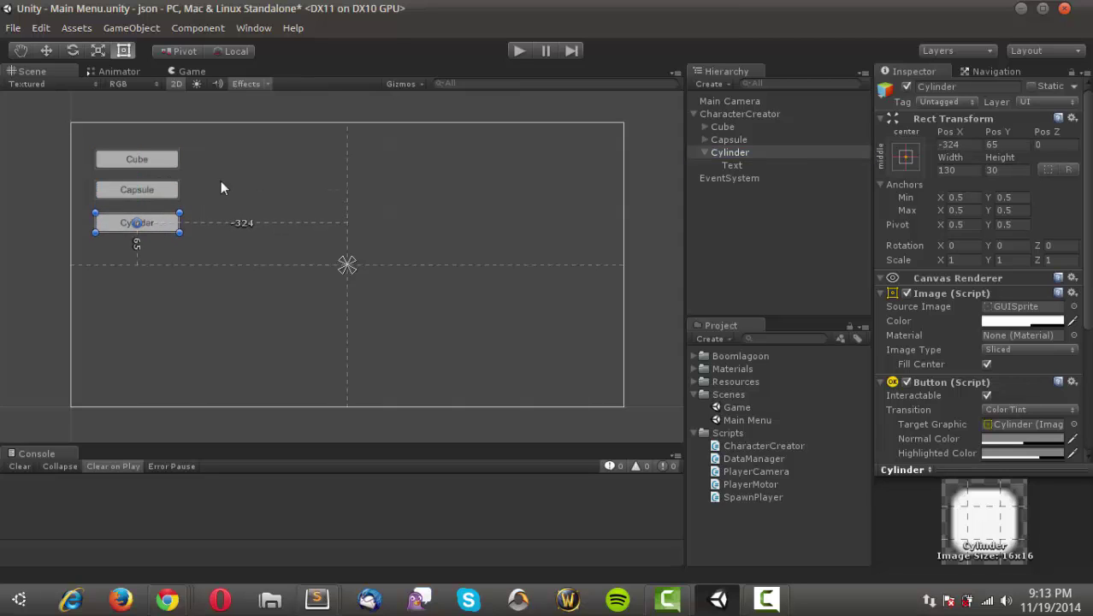
left_click(702, 151)
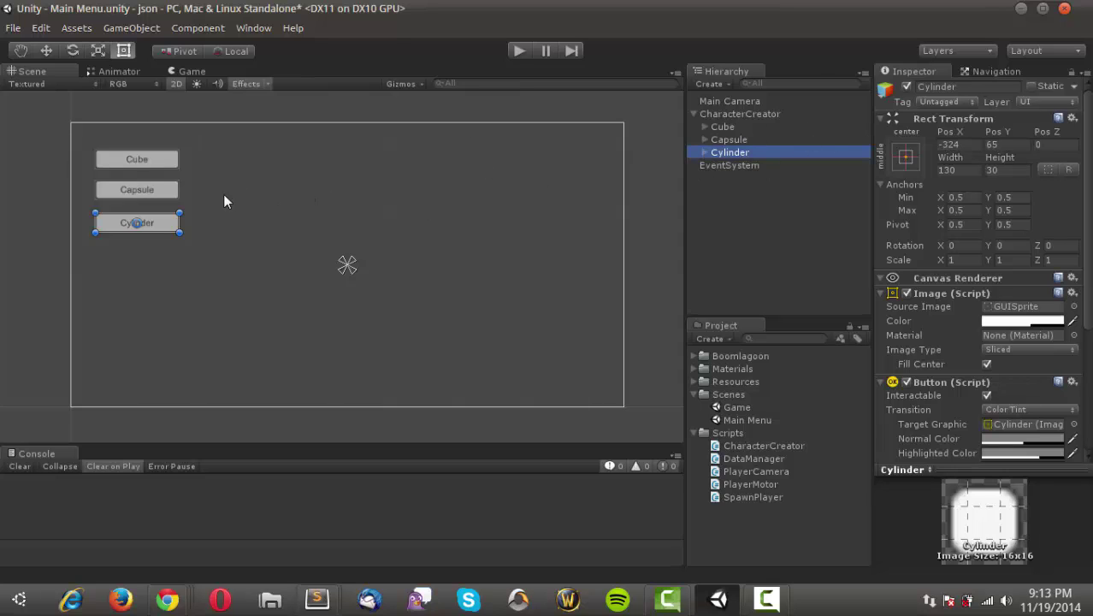
left_click_drag(160, 226, 166, 220)
left_click(723, 128)
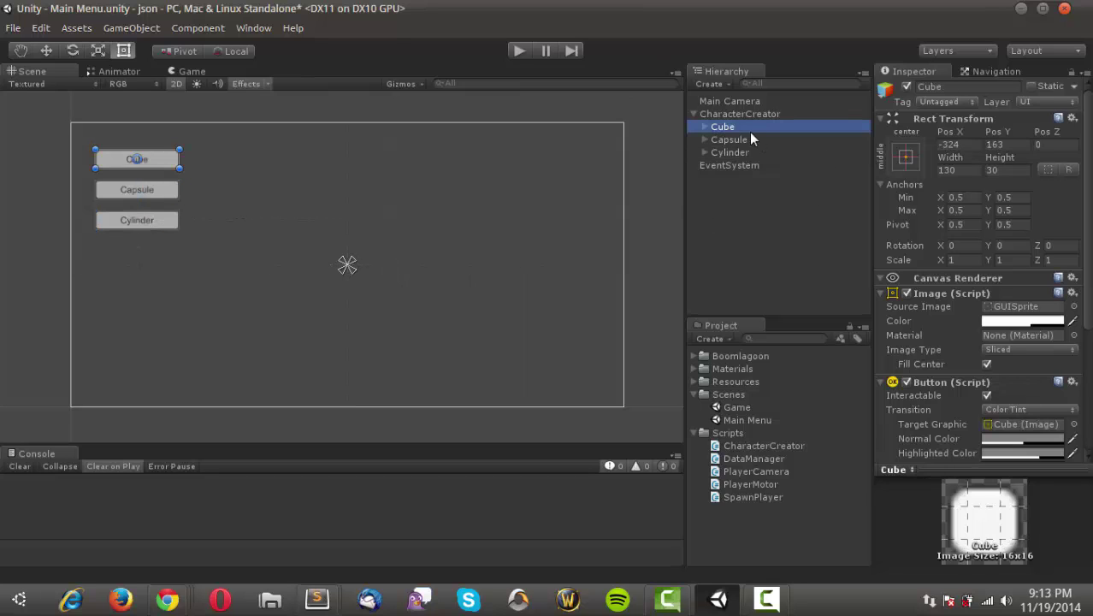
Duplicate Cube, move the copy to the canvas's top right at X 321, and name it Red
key("ctrl+d")
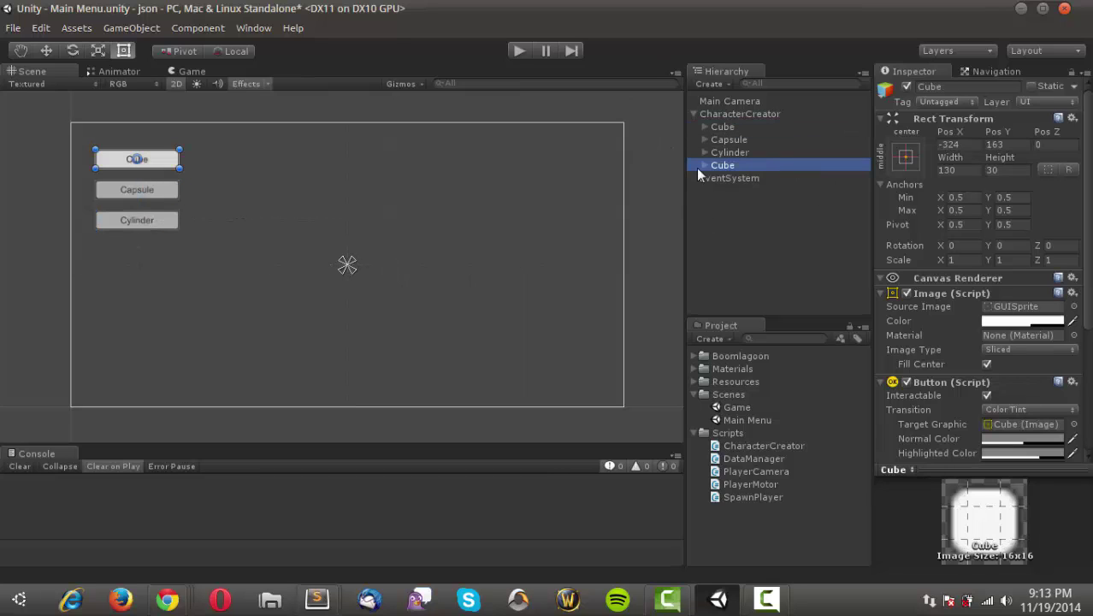
left_click_drag(162, 162, 589, 160)
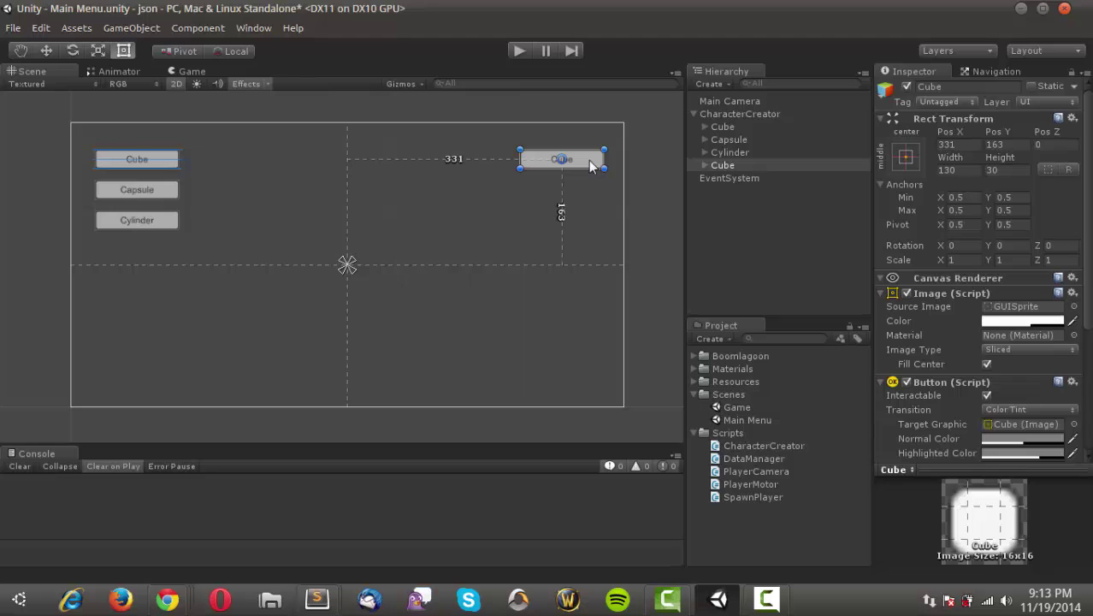
left_click_drag(588, 161, 582, 161)
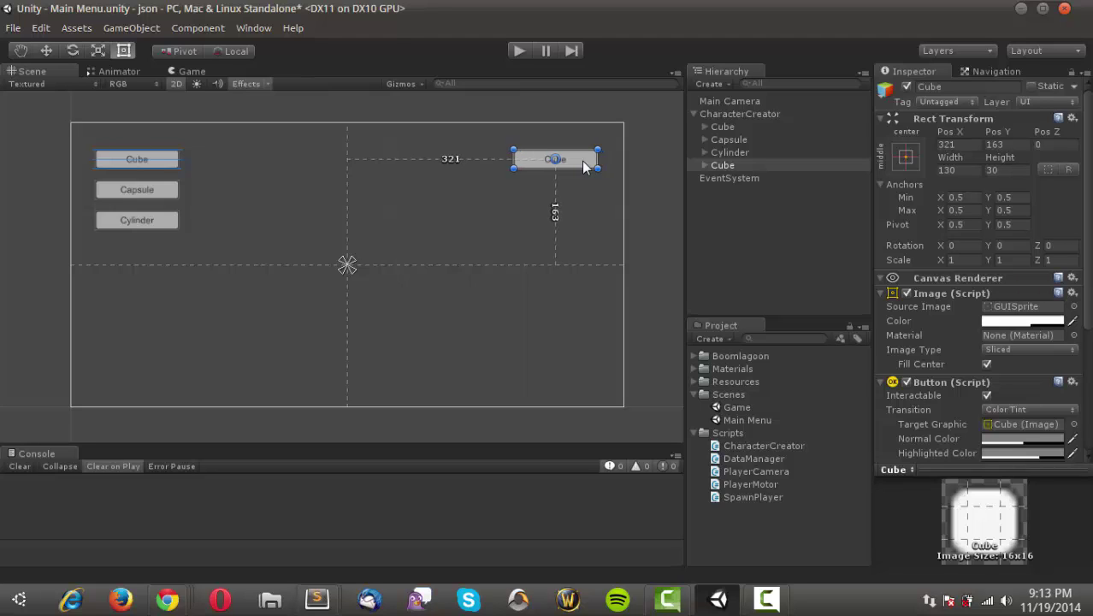
left_click(726, 167)
left_click(726, 167)
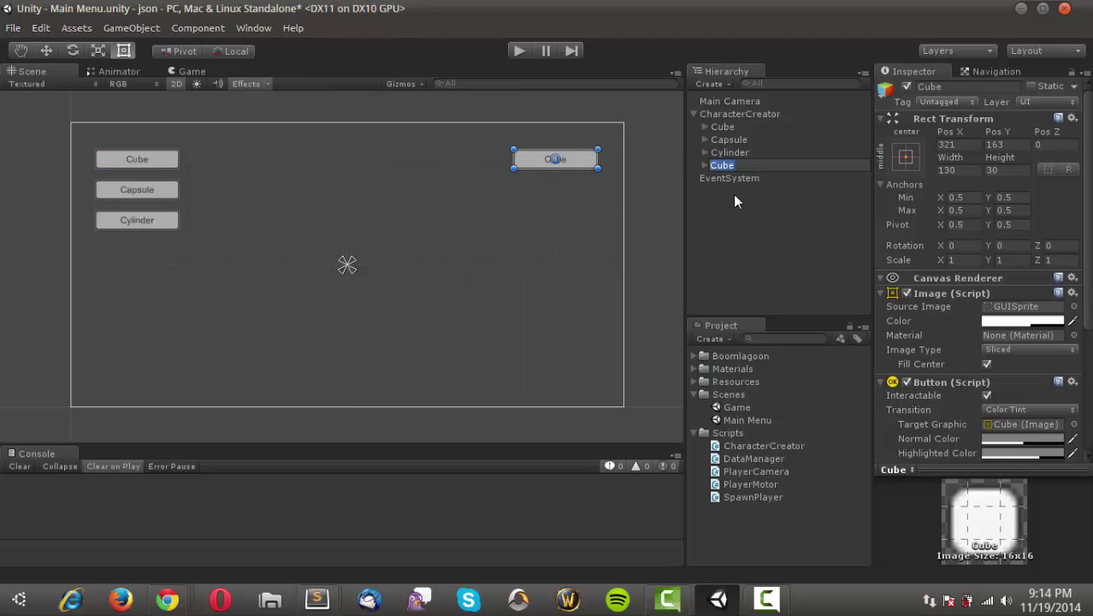
type("Red")
key("Return")
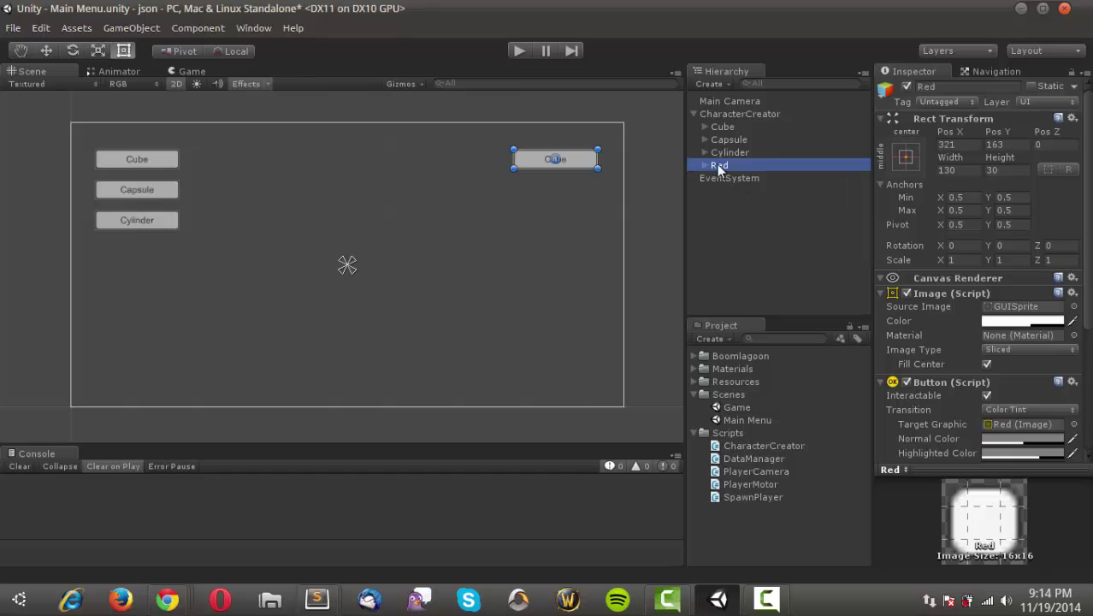
Set the Red button's label text to 'Red' and duplicate the Red button
left_click(703, 165)
left_click(838, 179)
left_click(967, 319)
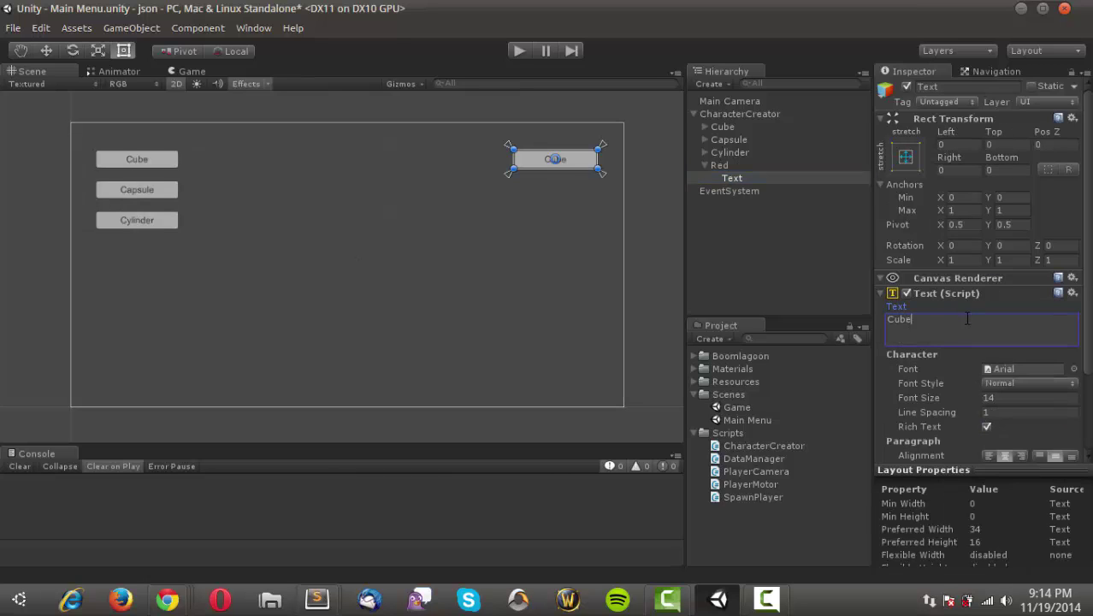
double_click(969, 319)
type("red")
key("BackSpace")
key("BackSpace")
key("BackSpace")
type("Red")
key("Return")
key("BackSpace")
left_click(704, 165)
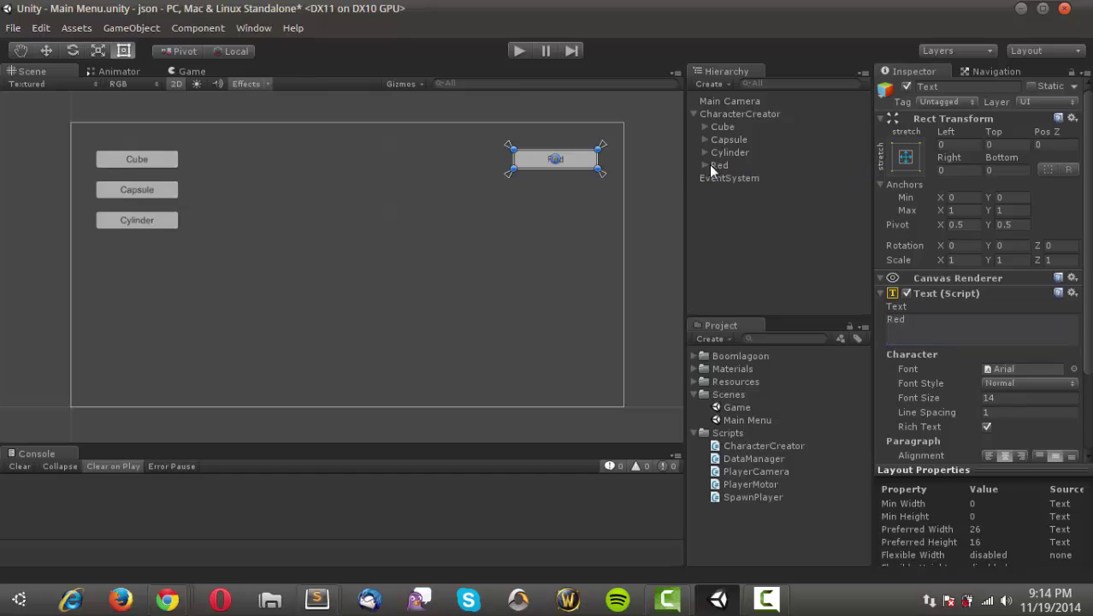
left_click(719, 165)
key("ctrl+d")
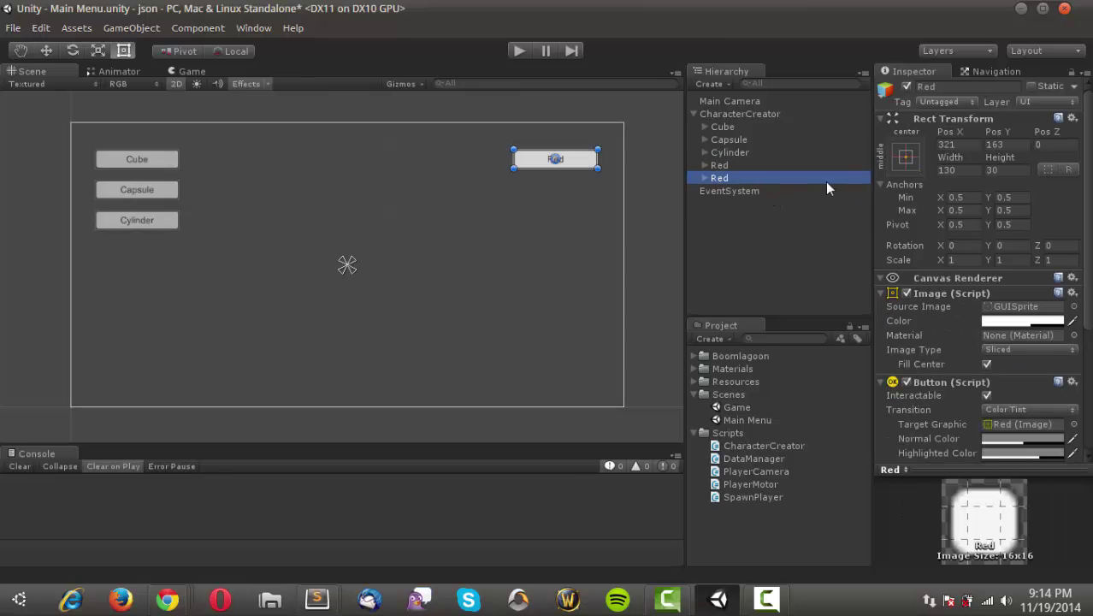
Place the Red copy below Red, level with Capsule, and name and label it Yellow
left_click_drag(588, 167, 589, 197)
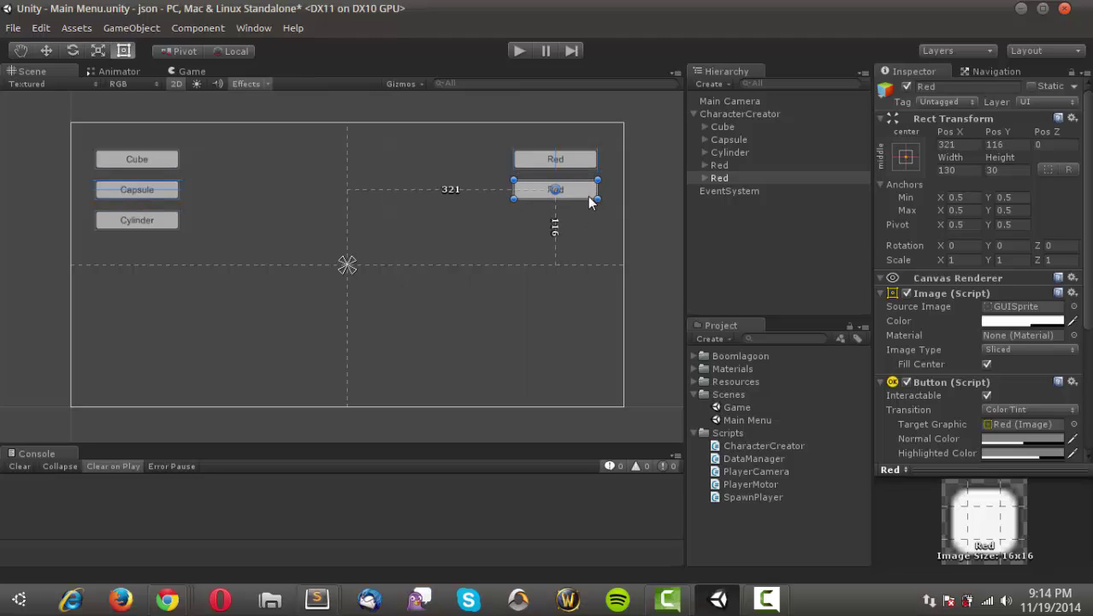
left_click_drag(588, 197, 588, 196)
left_click(726, 178)
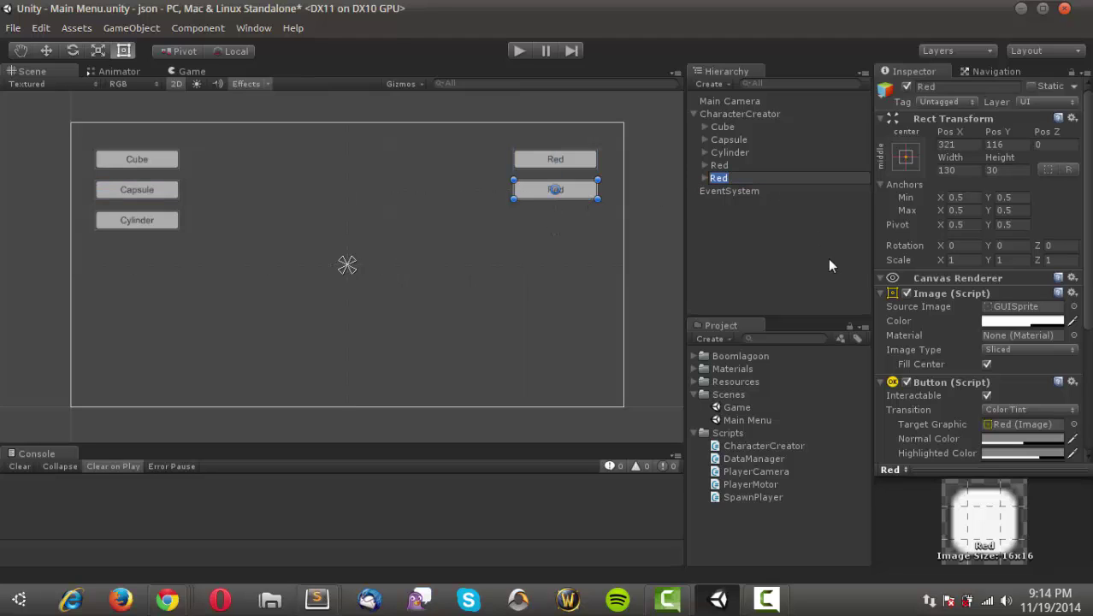
type("Yellow")
key("Return")
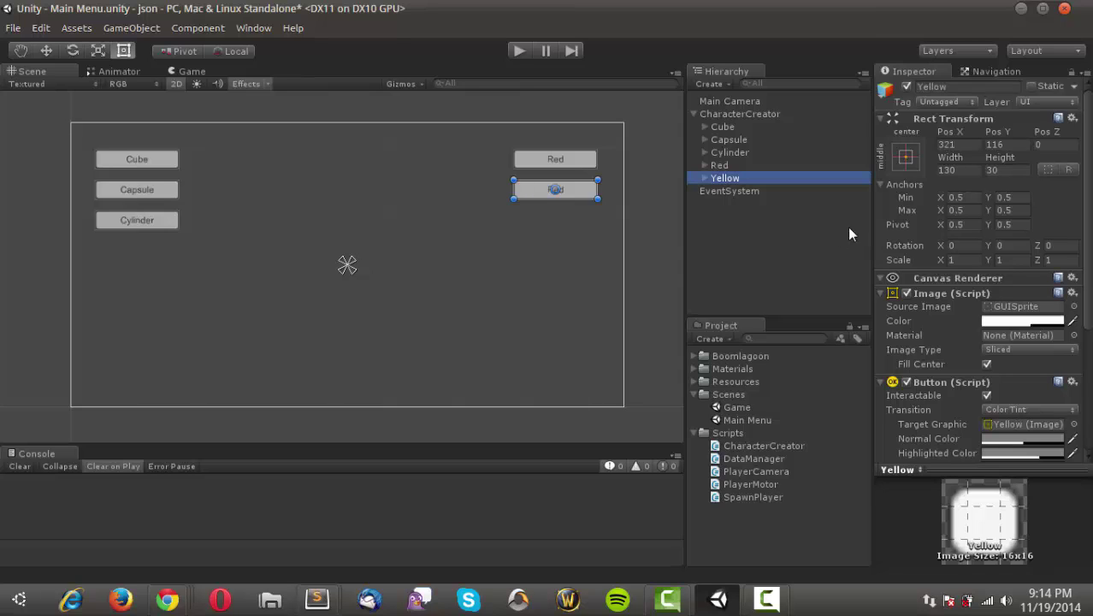
left_click(704, 178)
left_click(742, 192)
left_click(938, 327)
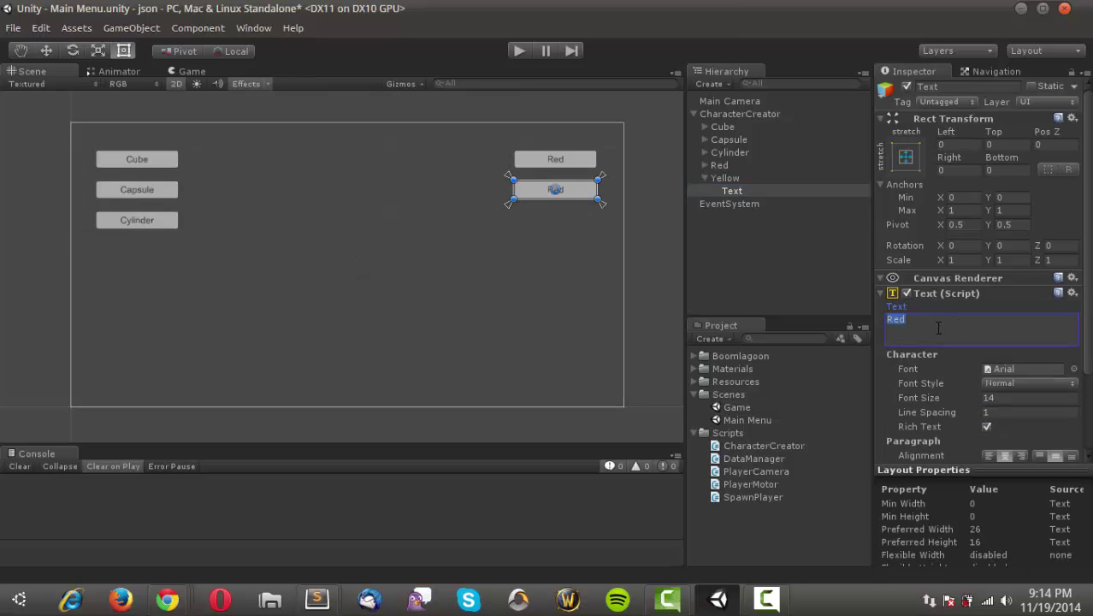
type("Yellow")
left_click(703, 178)
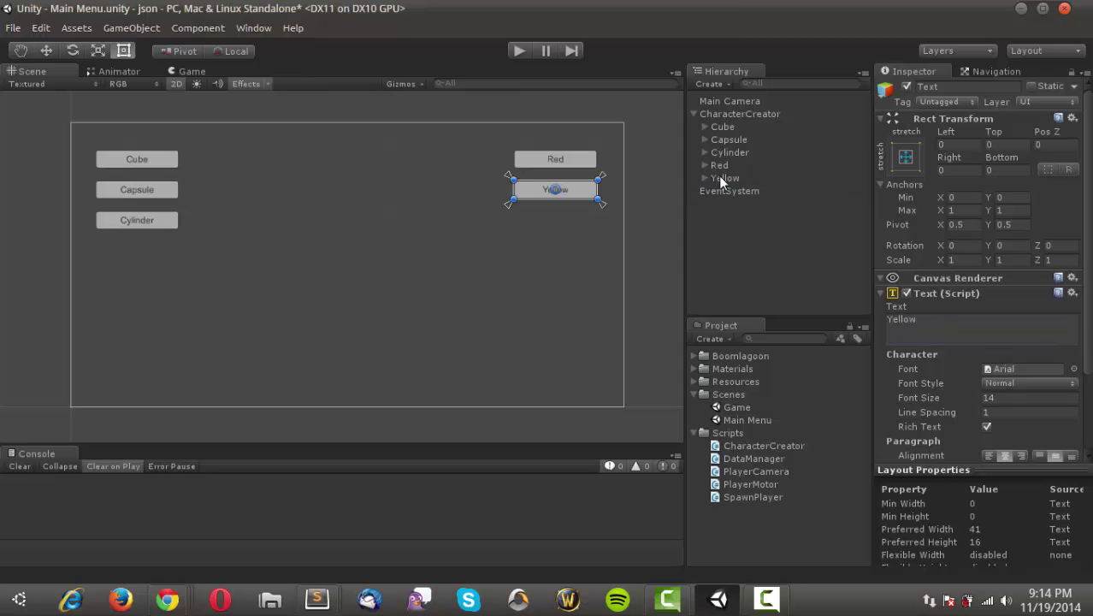
Duplicate Yellow into a button named and labelled Blue
left_click(718, 177)
key("ctrl+d")
left_click(724, 190)
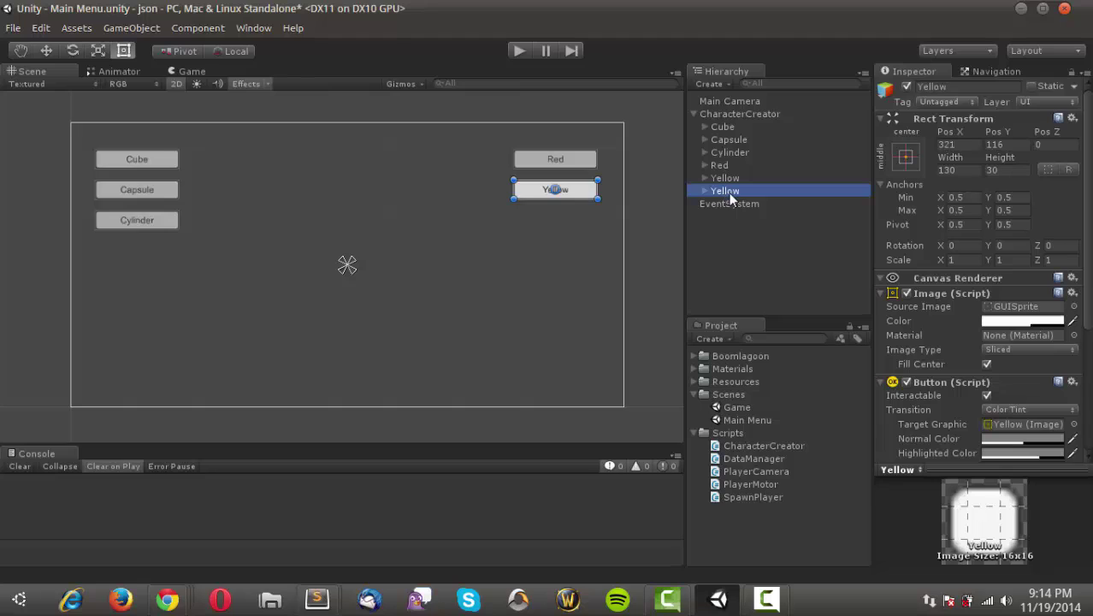
type("Blue")
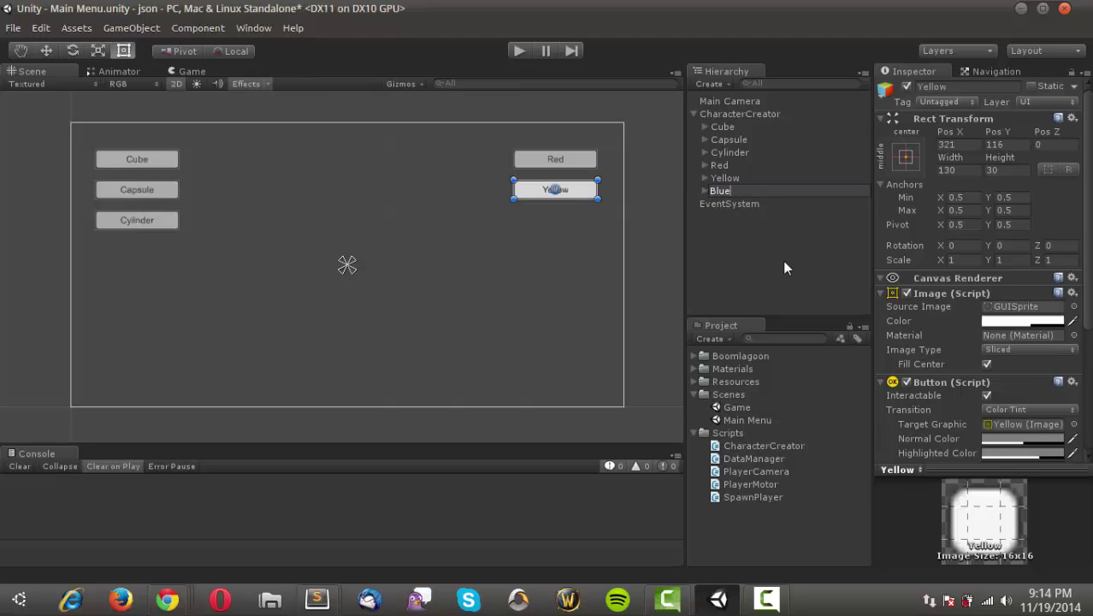
key("Return")
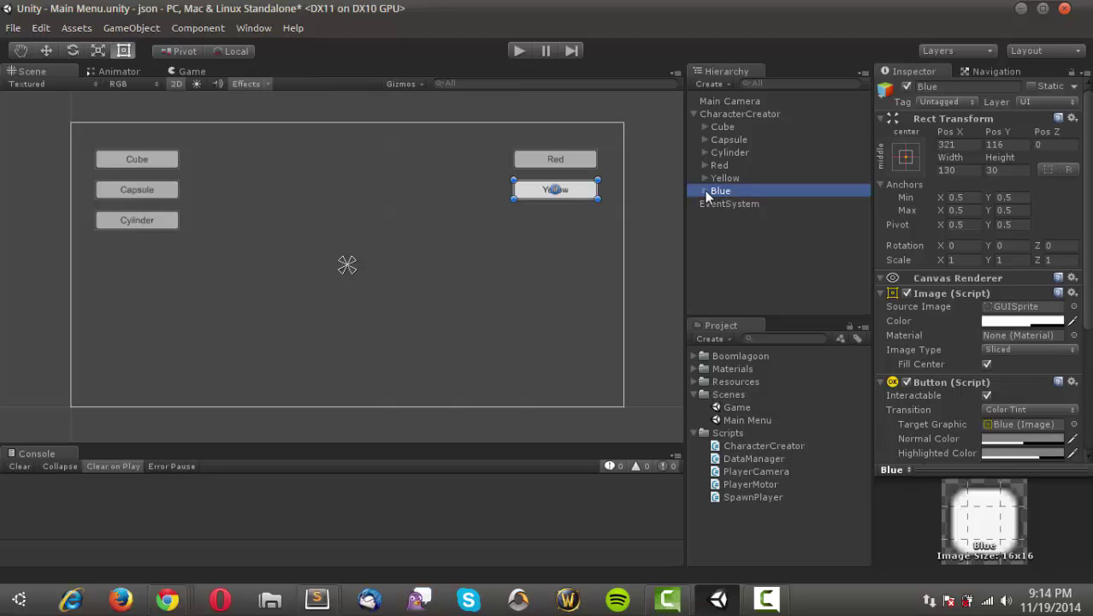
left_click(705, 190)
left_click(734, 205)
left_click(941, 320)
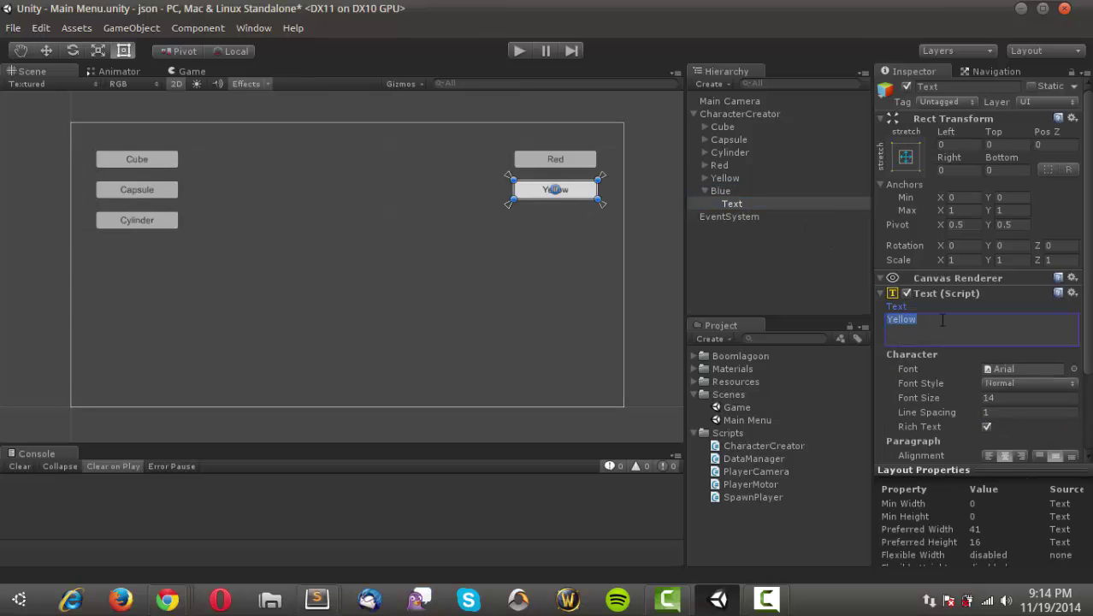
type("Blue")
Move the Blue button below Yellow and duplicate it
left_click(740, 191)
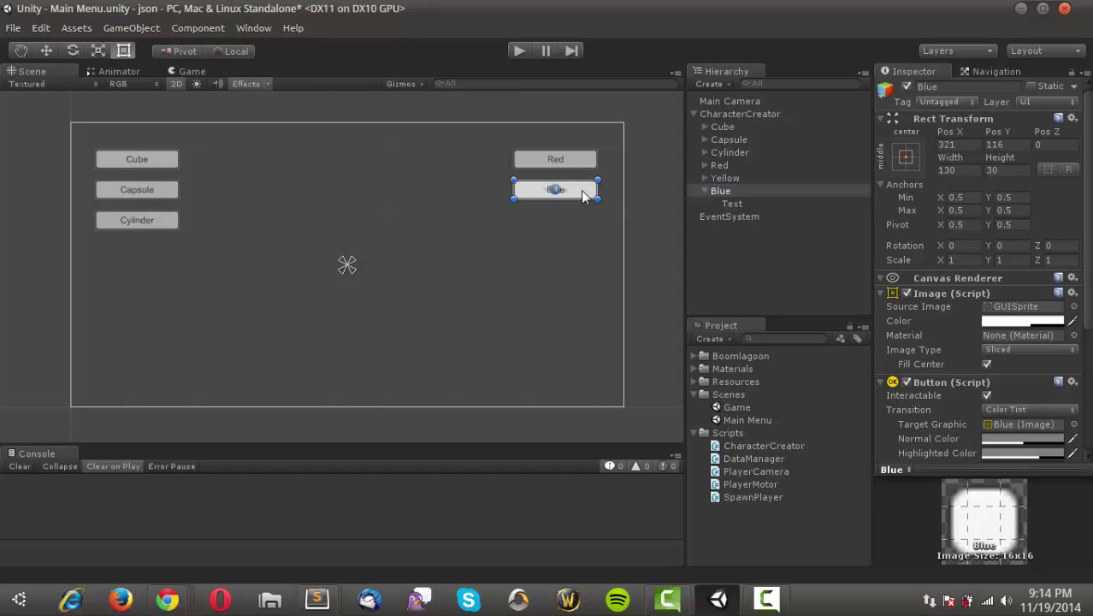
left_click_drag(581, 189, 580, 228)
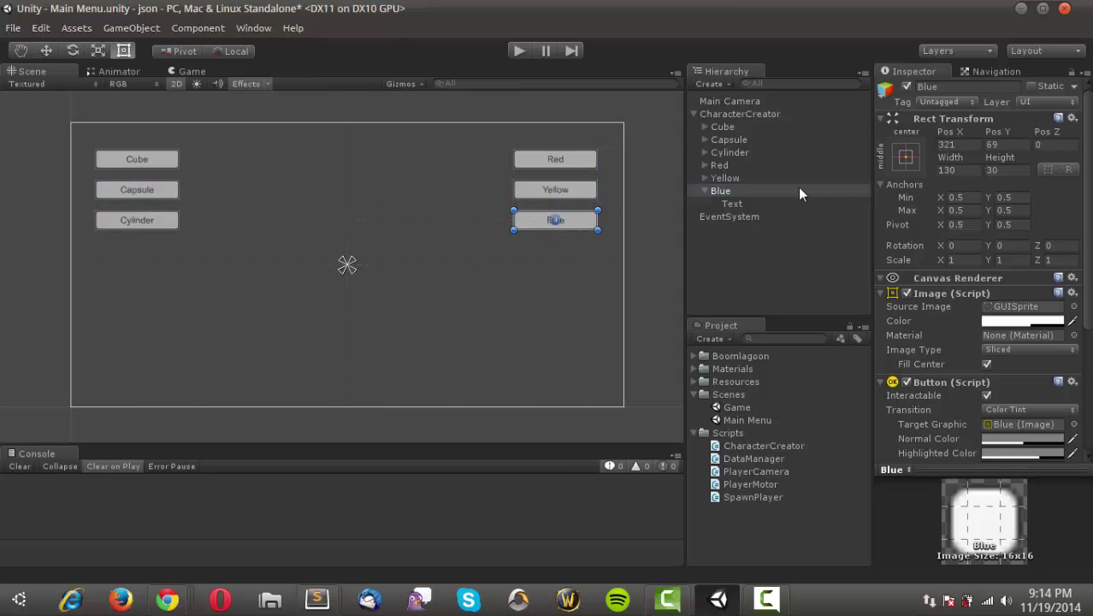
left_click(704, 191)
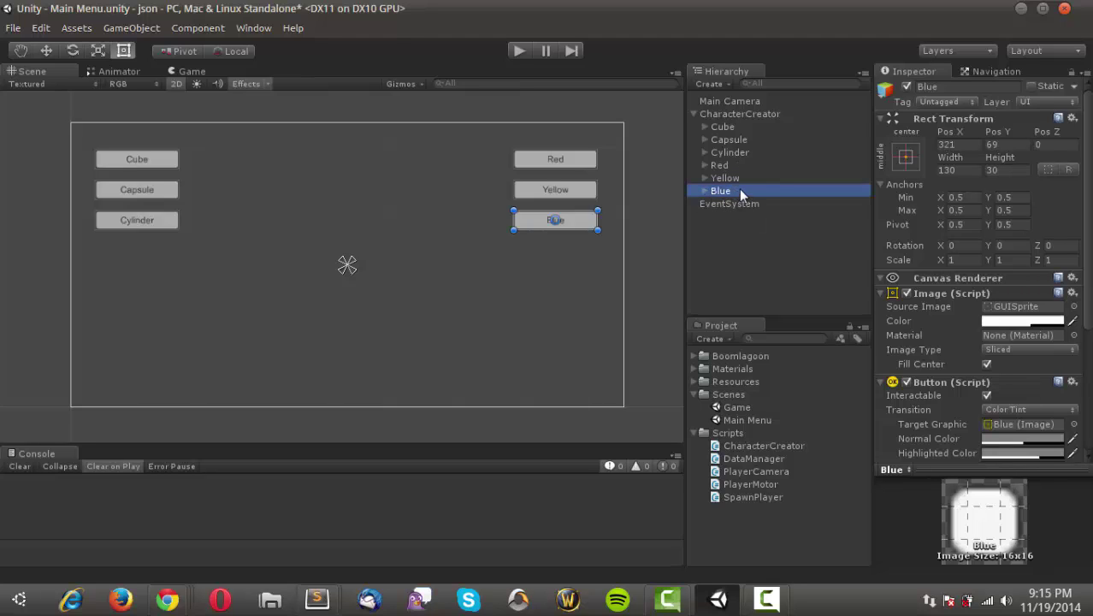
key("ctrl+d")
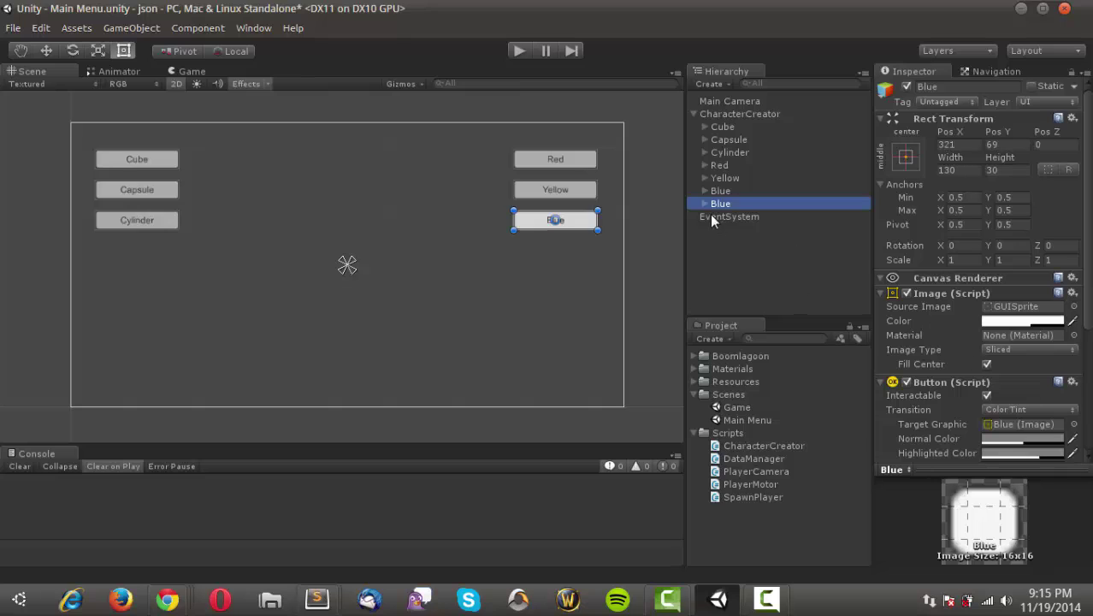
Move the Blue copy to the canvas bottom-left and rename it Save Character
left_click_drag(558, 222, 151, 377)
left_click(707, 202)
left_click(704, 204)
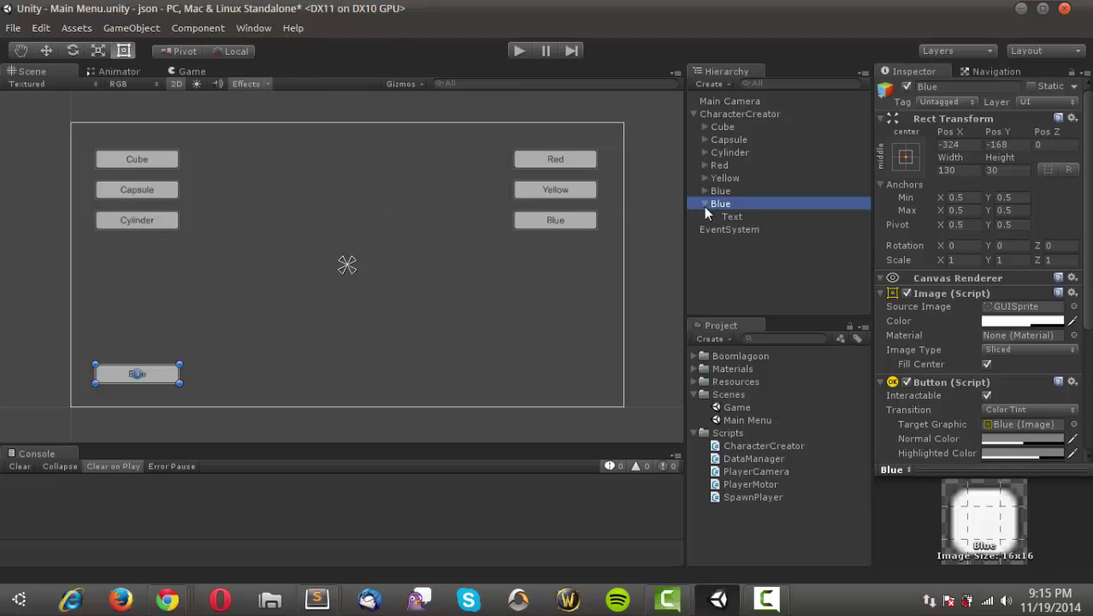
left_click(727, 205)
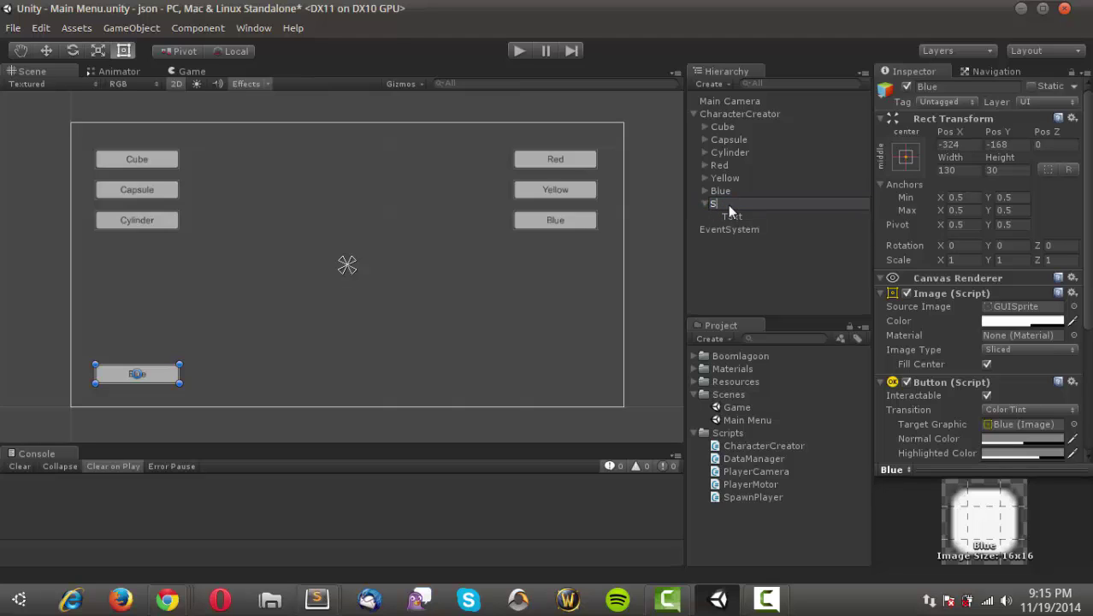
type("Save Character")
key("Return")
Set the button's label text to 'Save Character' and duplicate the button
left_click(732, 217)
left_click(947, 319)
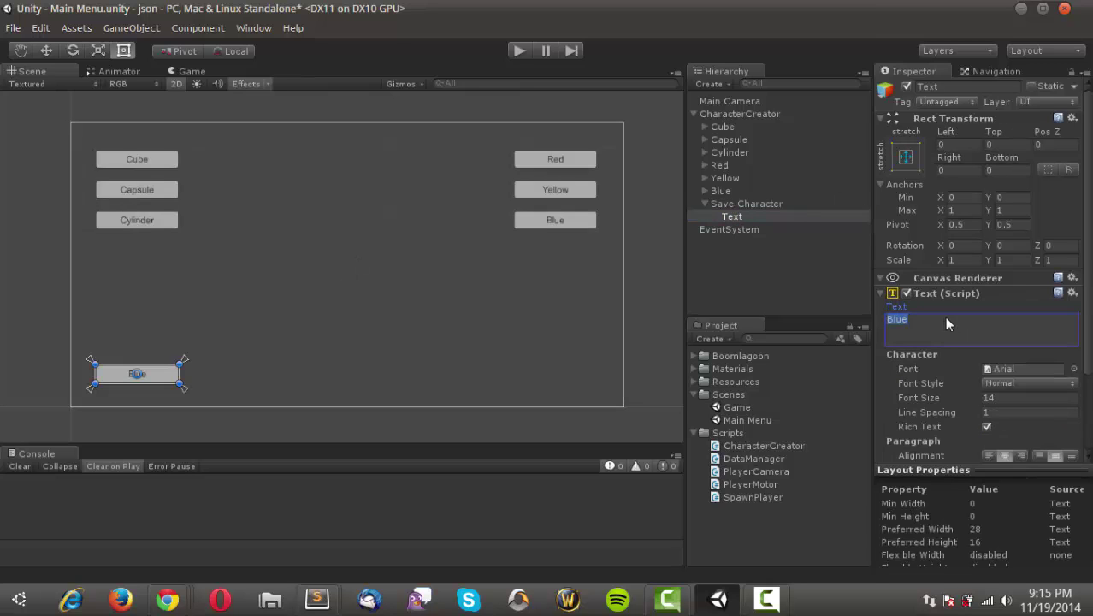
type("Save Character")
left_click(724, 205)
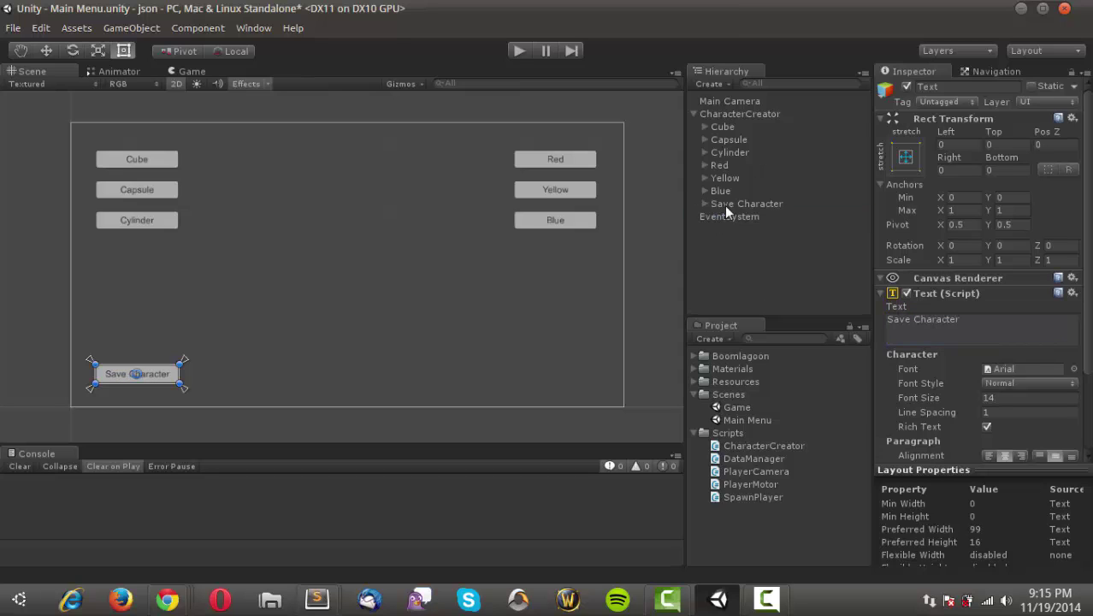
key("ctrl+d")
Move the copied button to the canvas bottom-right and rename it Play Game
left_click_drag(168, 370, 589, 376)
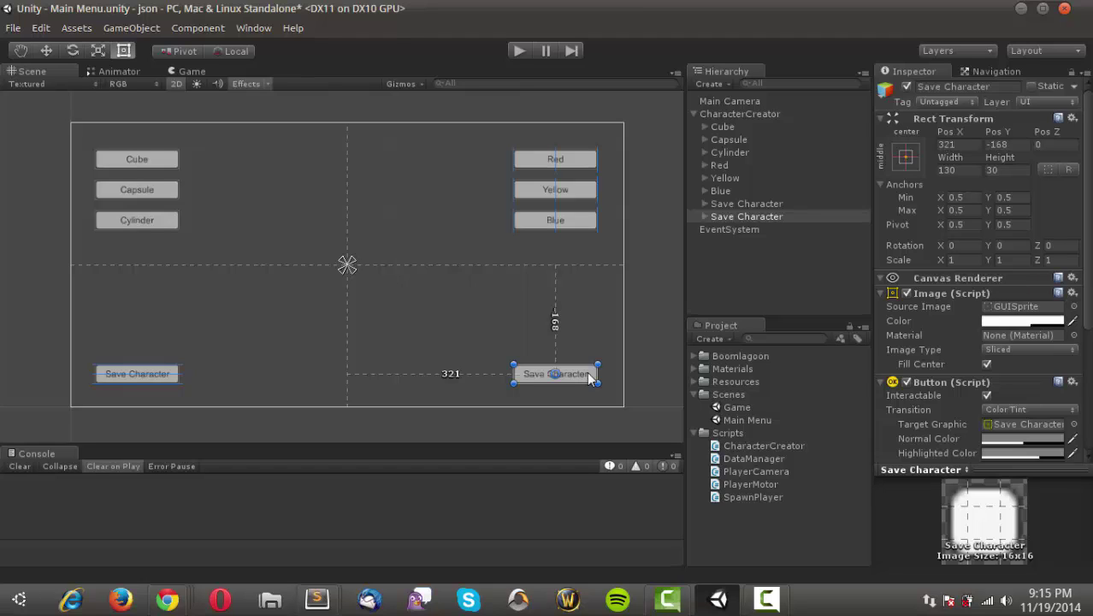
left_click_drag(588, 375, 587, 373)
left_click(736, 216)
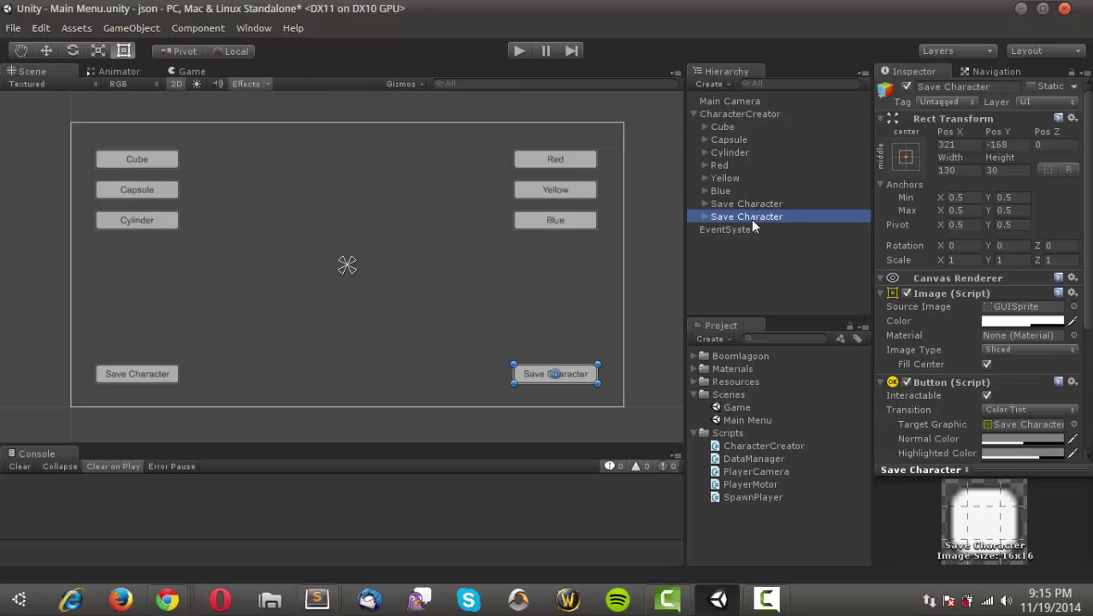
key("F2")
type("Pl")
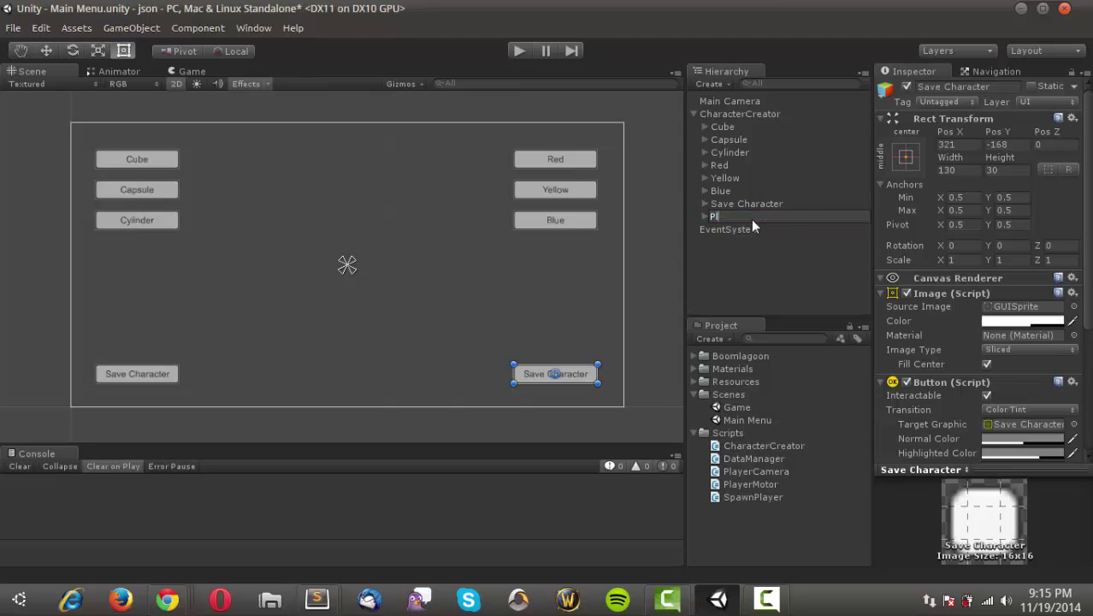
type("ay Game")
key("Return")
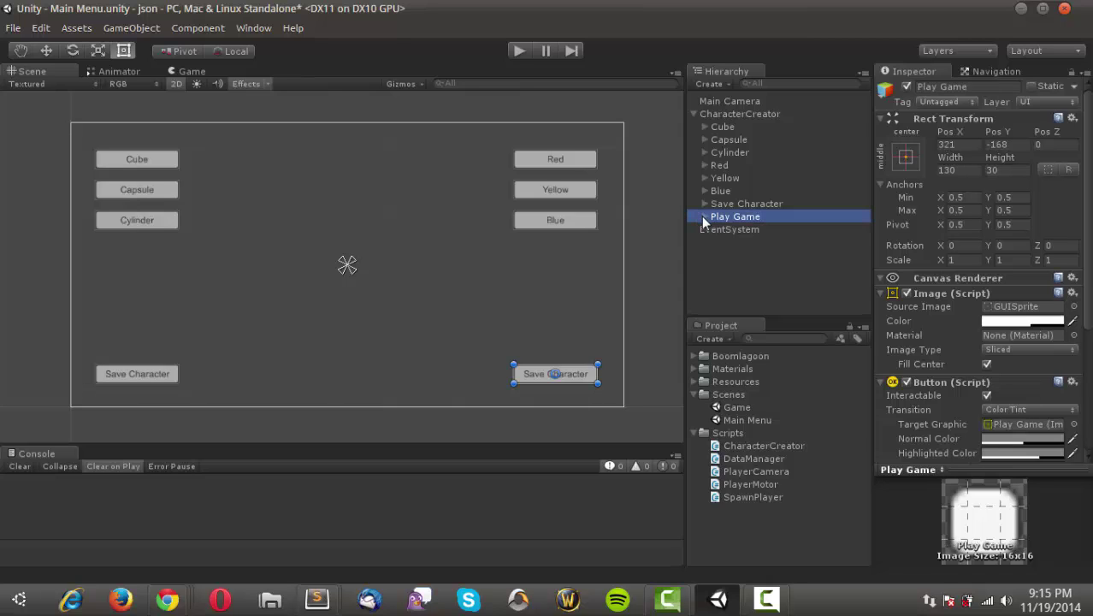
Change the button's Text child label to 'Play Game'
left_click(704, 216)
left_click(731, 229)
left_click(1025, 322)
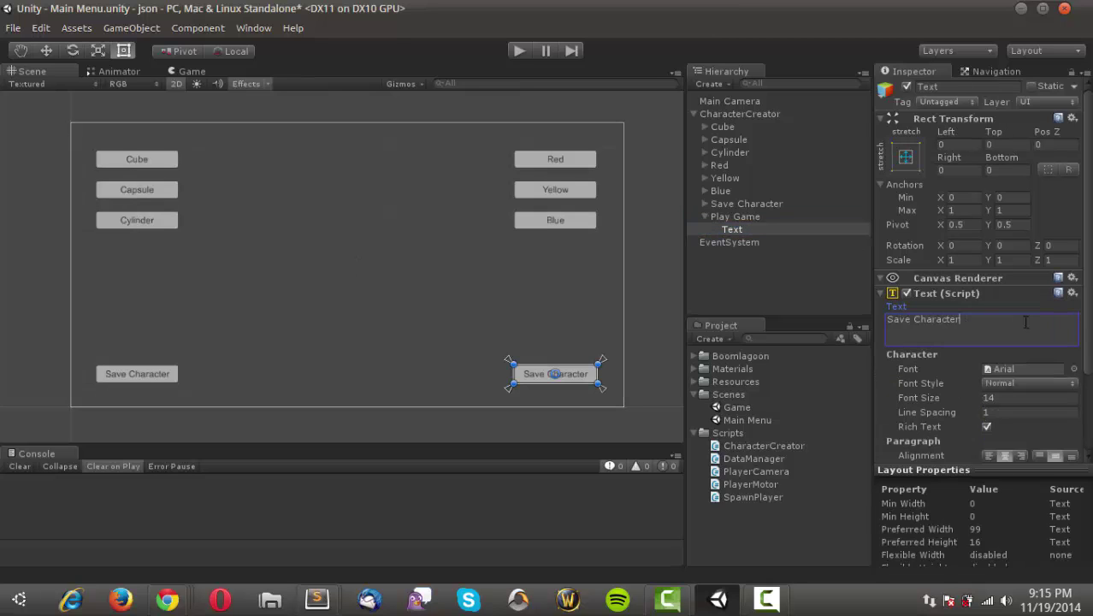
key("ctrl+a")
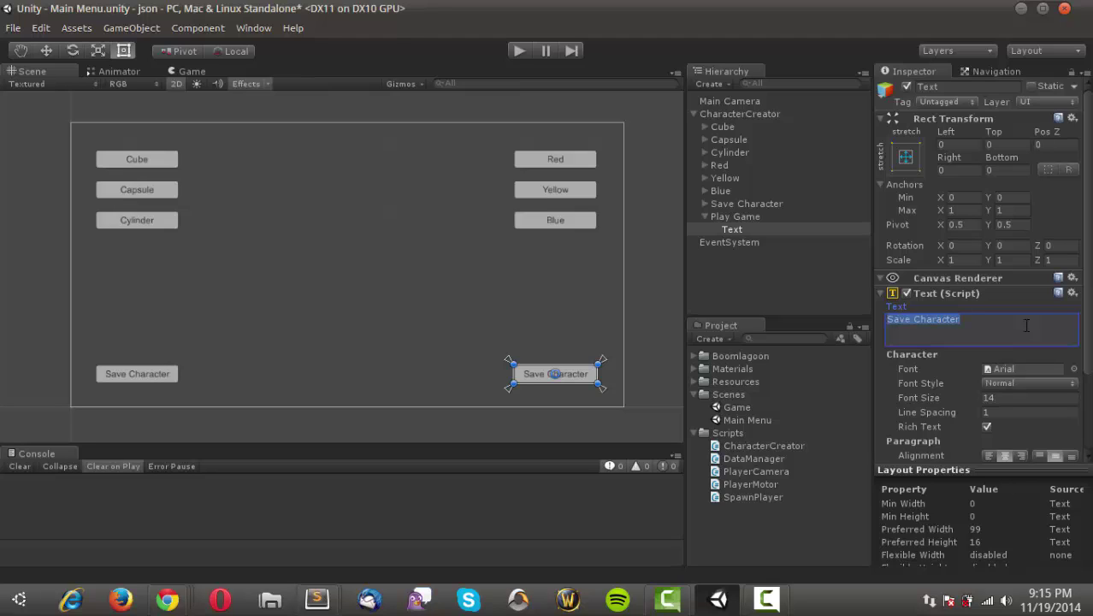
type("Play Game")
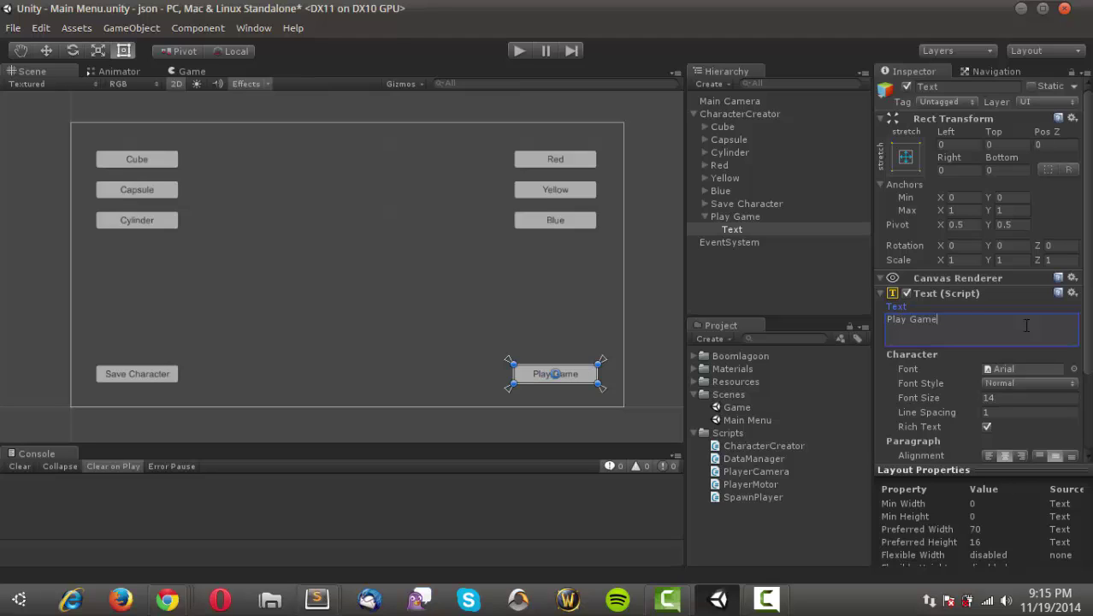
left_click(757, 276)
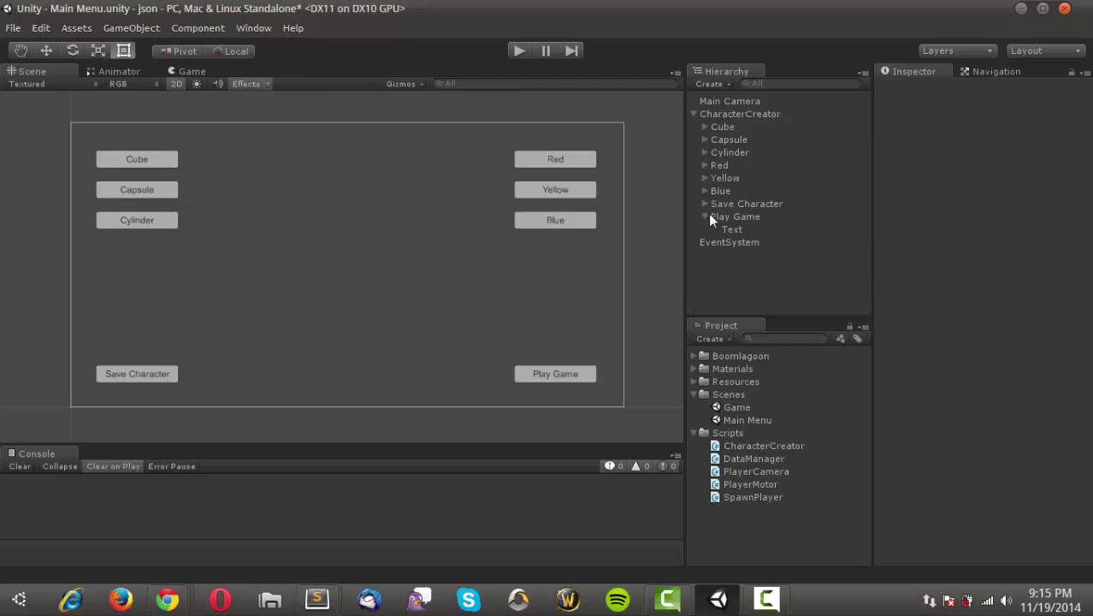
Save the Main Menu scene, open the Game scene, and add a UI Canvas
key("ctrl+s")
double_click(734, 407)
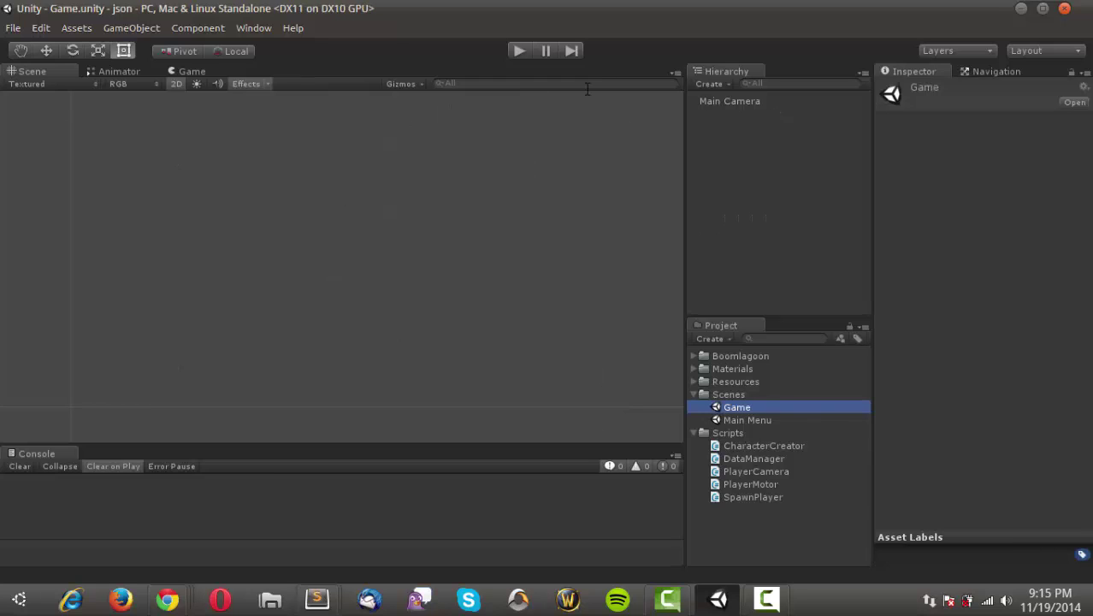
right_click(715, 154)
mouse_move(762, 371)
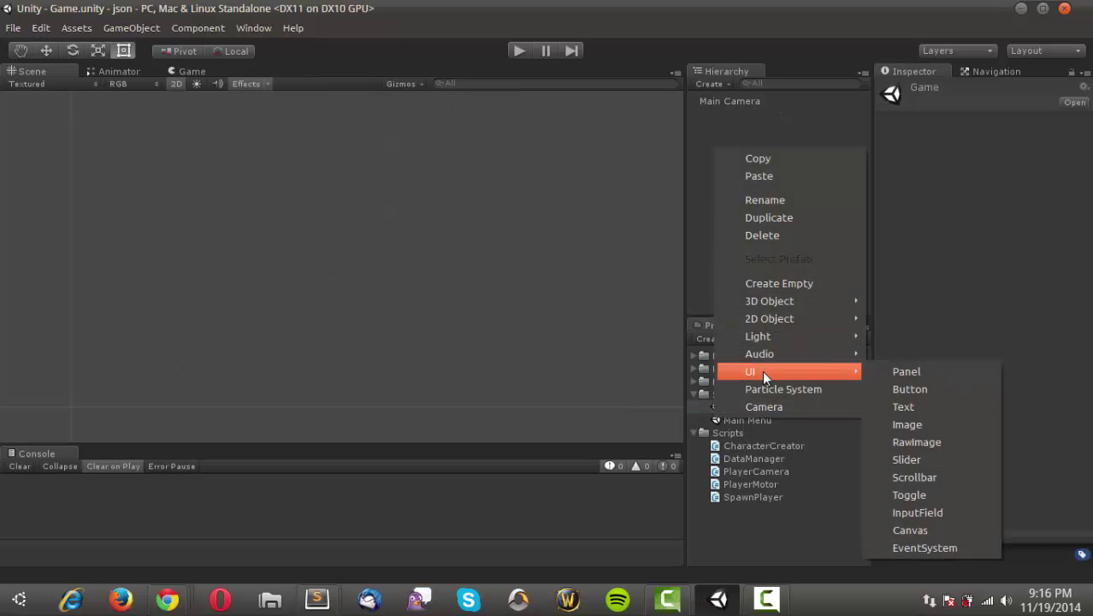
left_click(928, 529)
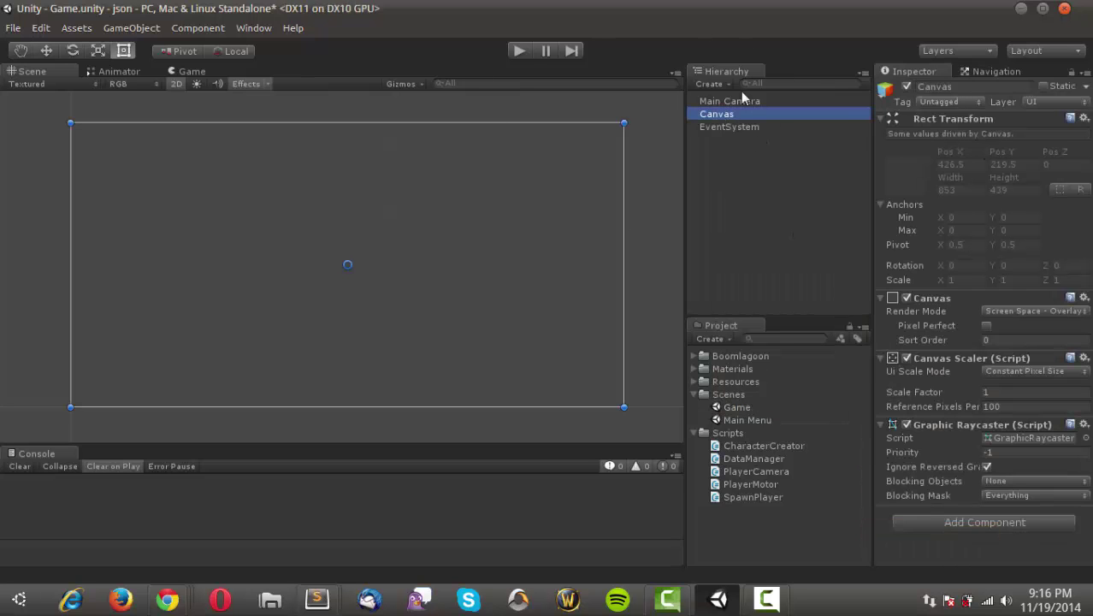
Add a button under the Canvas, move it to the lower right, and name it Save Location
right_click(734, 114)
mouse_move(856, 342)
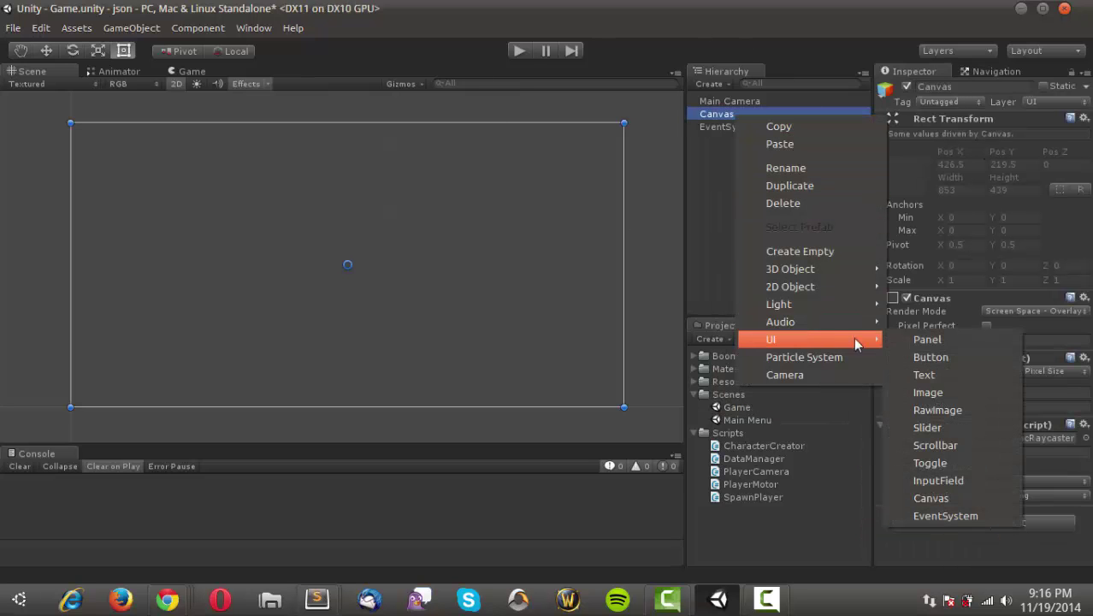
left_click(932, 357)
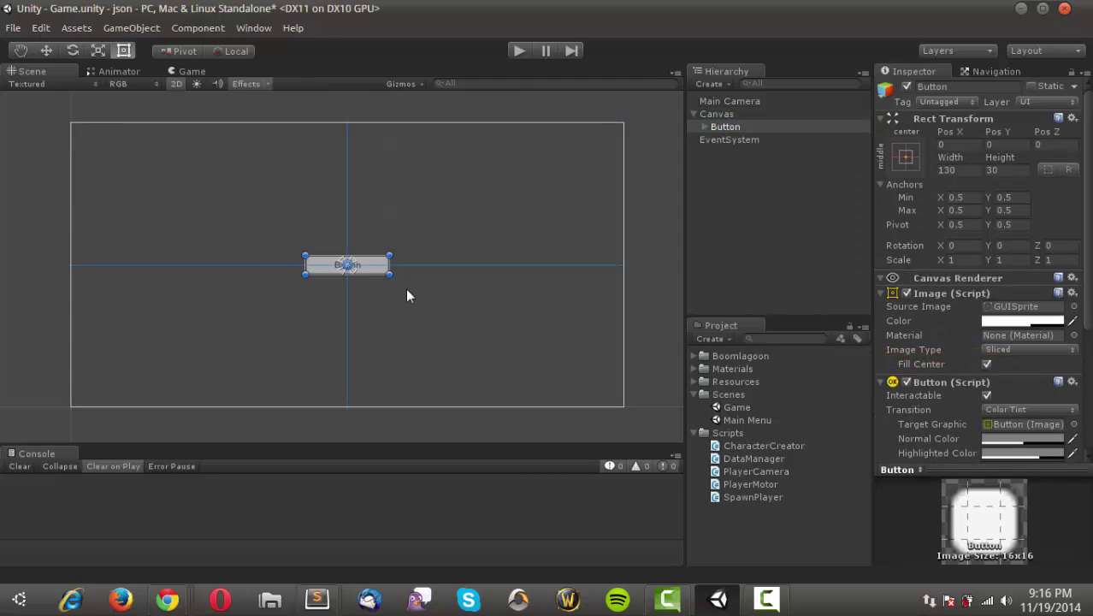
left_click_drag(367, 273, 584, 376)
left_click(726, 127)
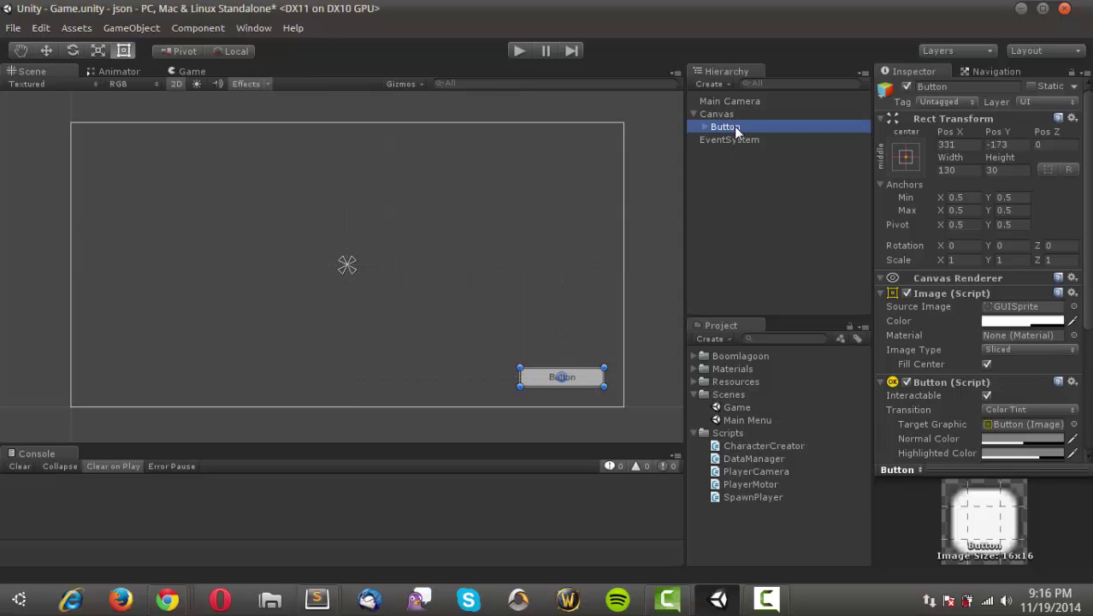
left_click(734, 125)
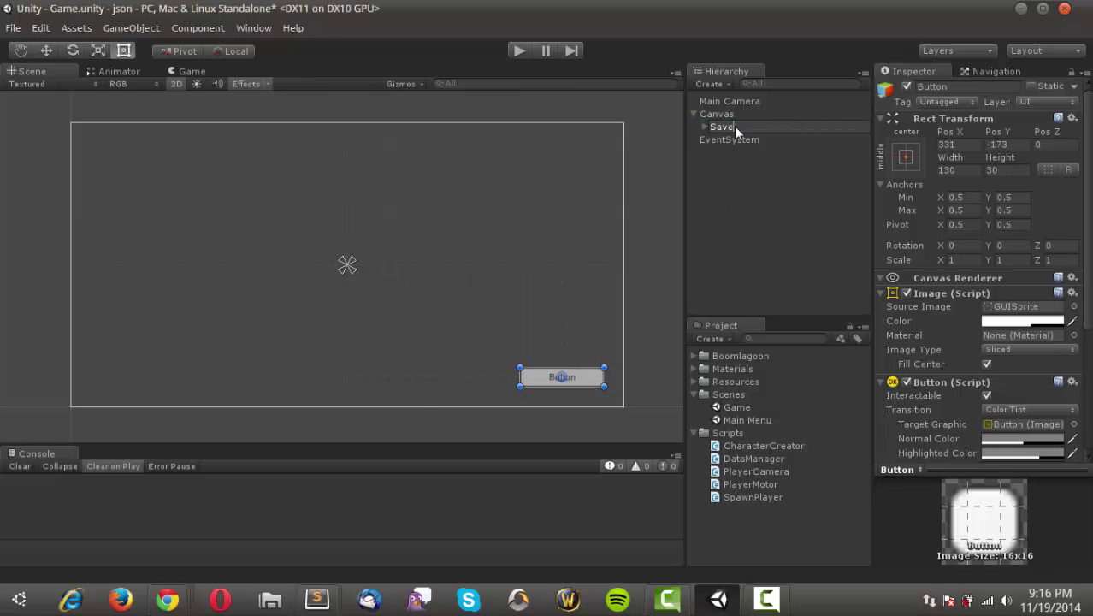
type("Save Location")
key("Return")
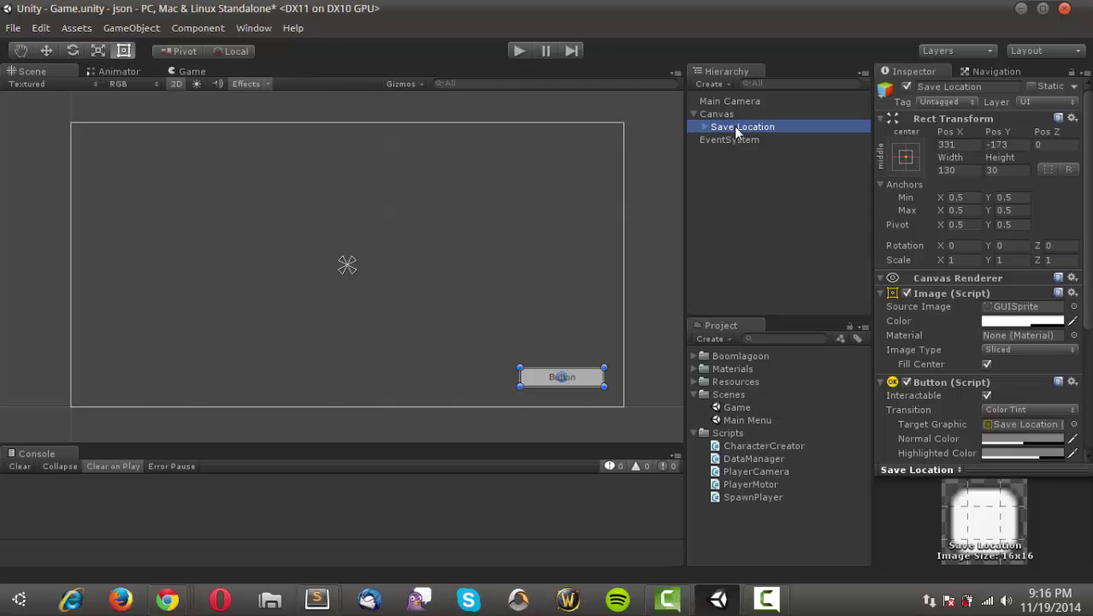
Label the button 'Save Location', save the Game scene, and reopen Main Menu
left_click(705, 127)
left_click(728, 140)
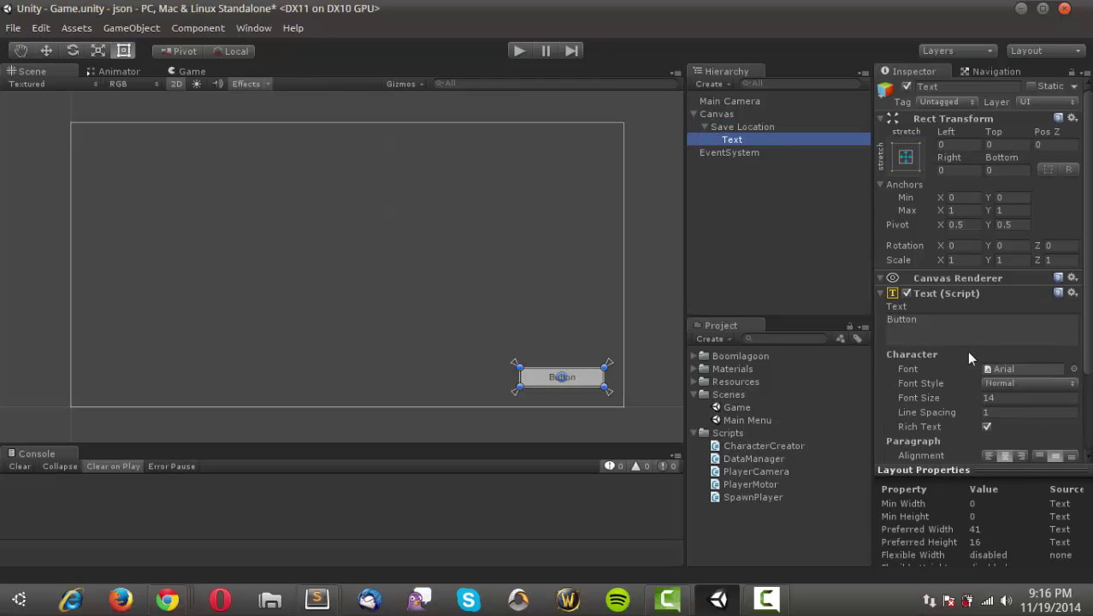
left_click(938, 320)
type("Save")
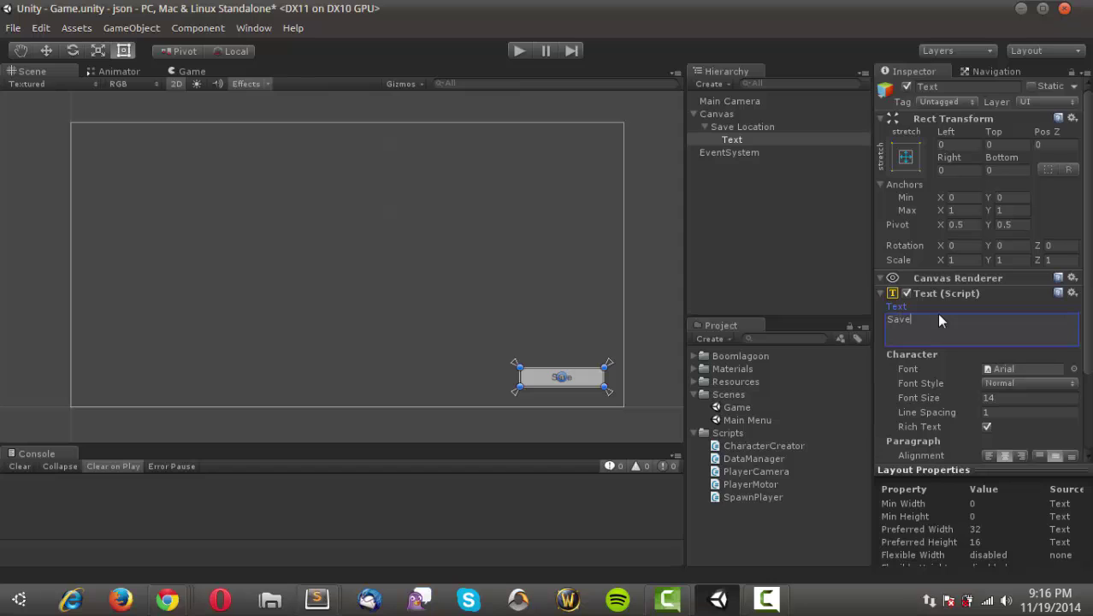
type(" Location")
left_click(773, 274)
left_click(712, 126)
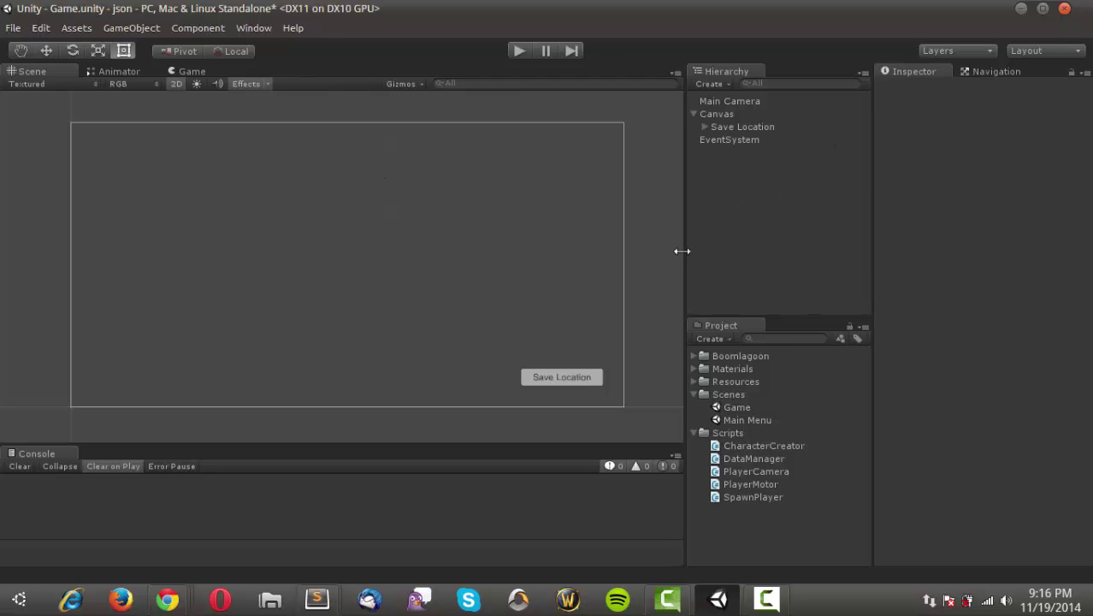
key("ctrl+s")
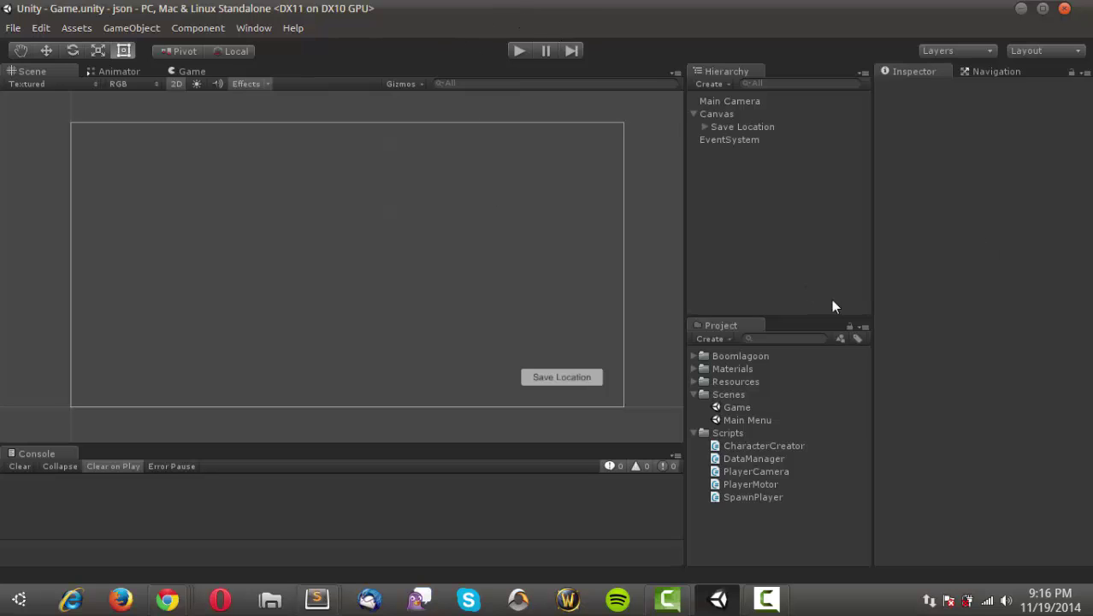
double_click(747, 420)
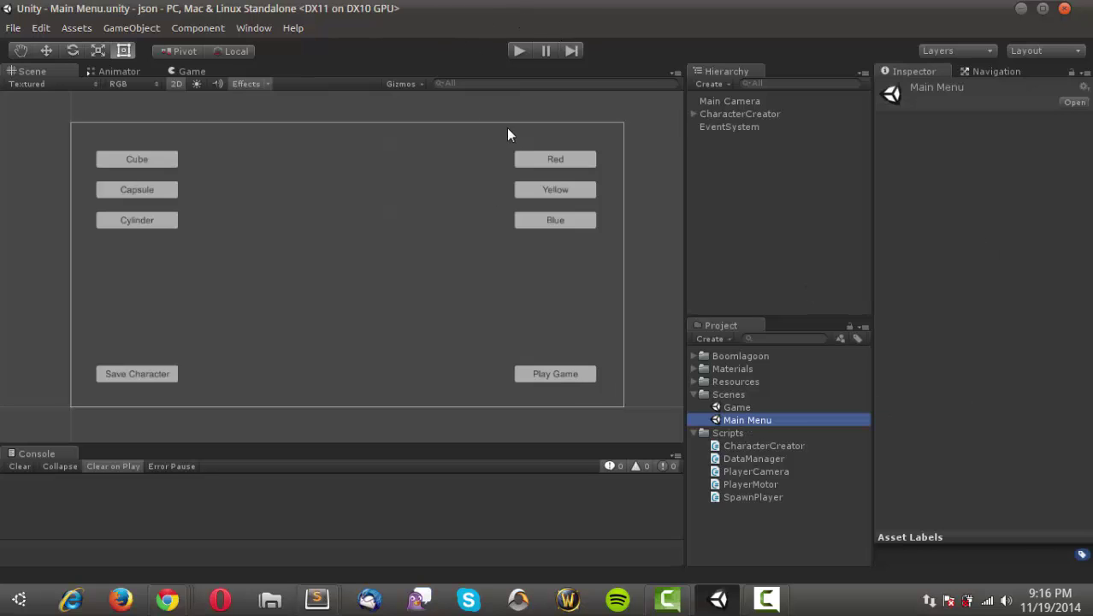
Create an empty GameObject as a child of Main Camera, reset to position 0,0,0
left_click(130, 27)
mouse_move(119, 28)
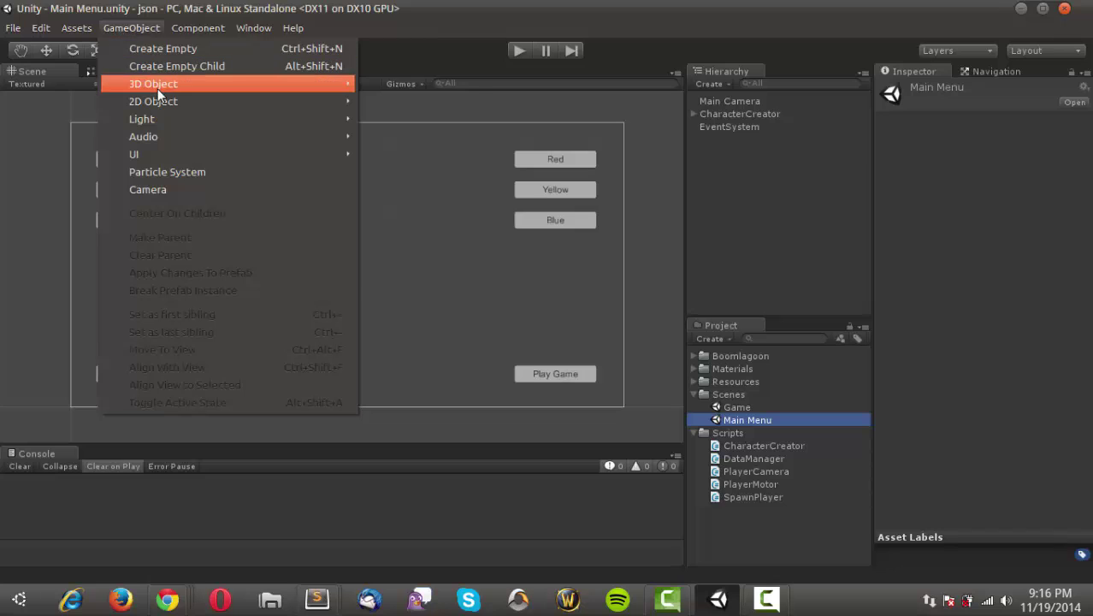
mouse_move(157, 89)
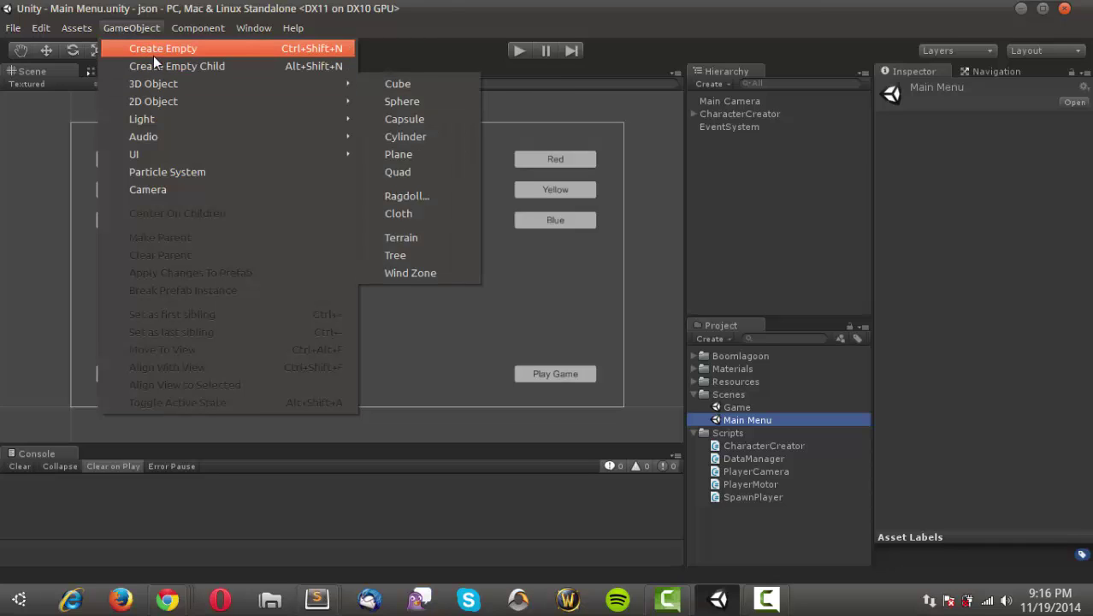
left_click(154, 52)
left_click_drag(724, 141, 736, 102)
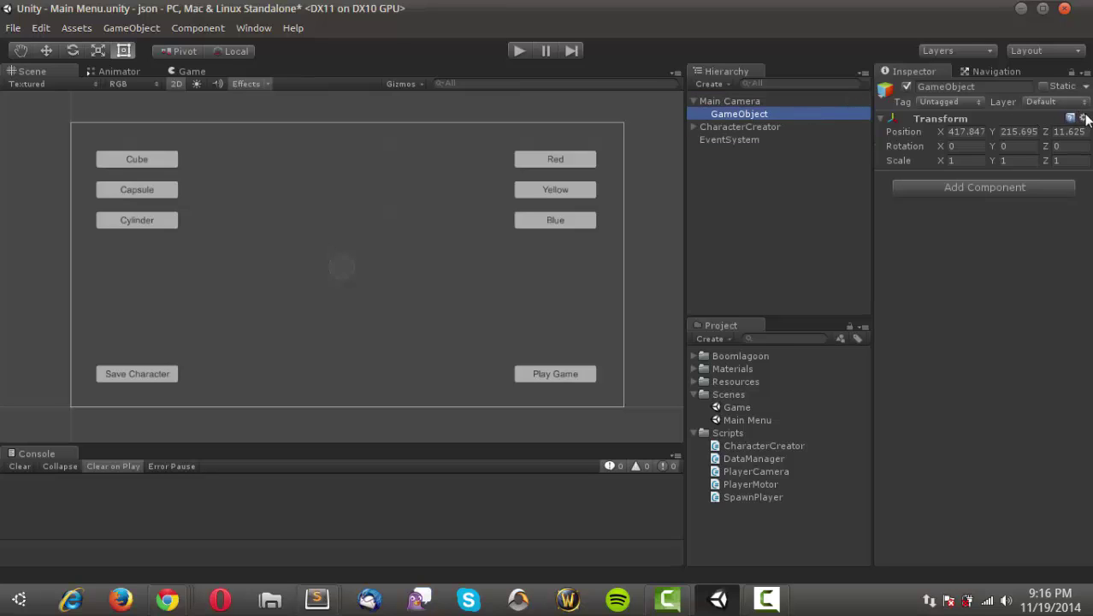
left_click(1084, 118)
left_click(913, 136)
left_click(747, 111)
Switch the Scene view to 3D with an isometric side view of the camera
left_click(176, 84)
key("w")
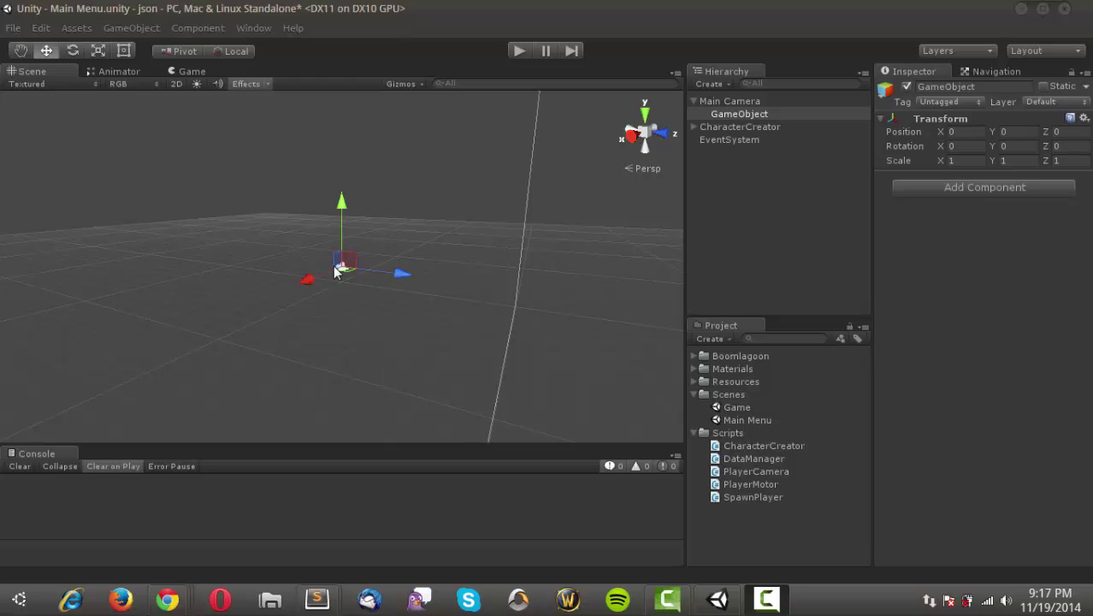
left_click_drag(283, 208, 609, 191, "alt")
left_click(725, 101)
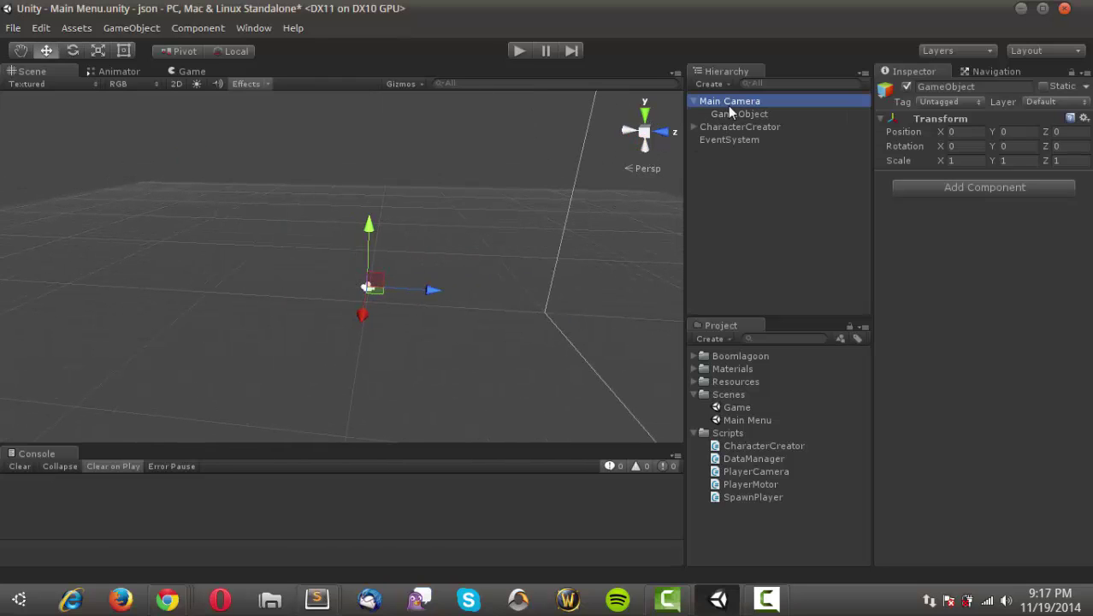
left_click_drag(452, 273, 401, 204, "alt")
middle_click_drag(411, 193, 372, 185)
left_click(646, 131)
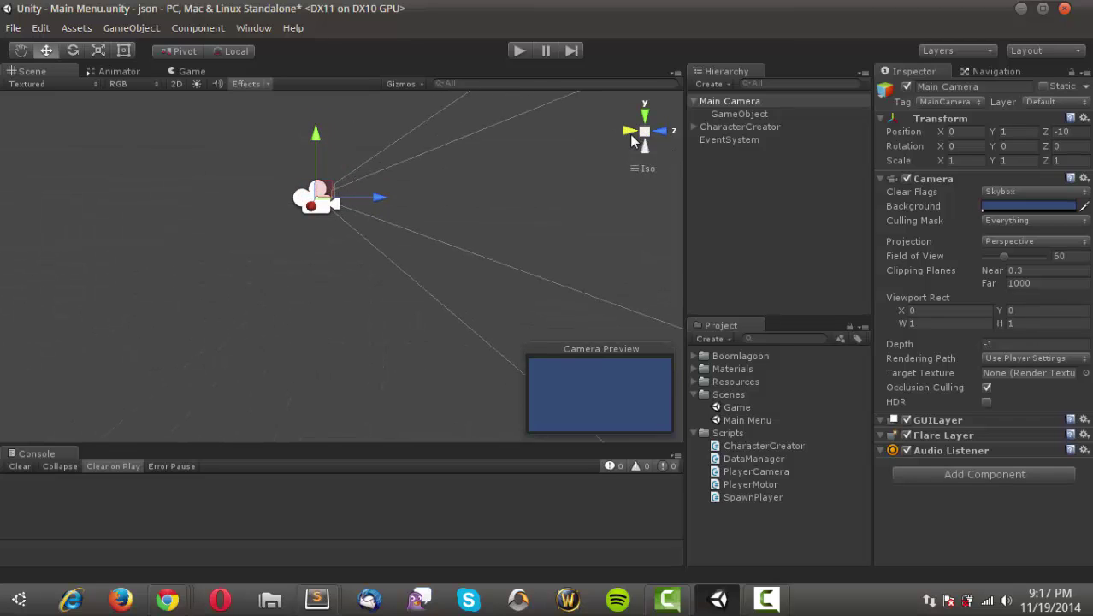
left_click(660, 131)
left_click(659, 132)
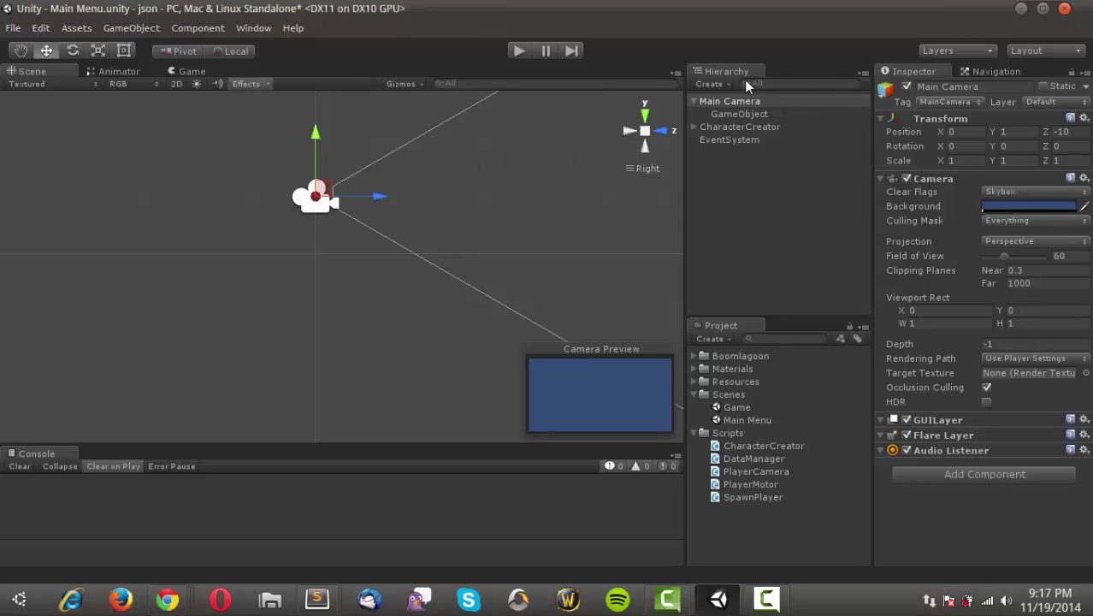
Move the empty GameObject to Z 4 and Y -1
left_click(740, 114)
left_click_drag(394, 195, 510, 209)
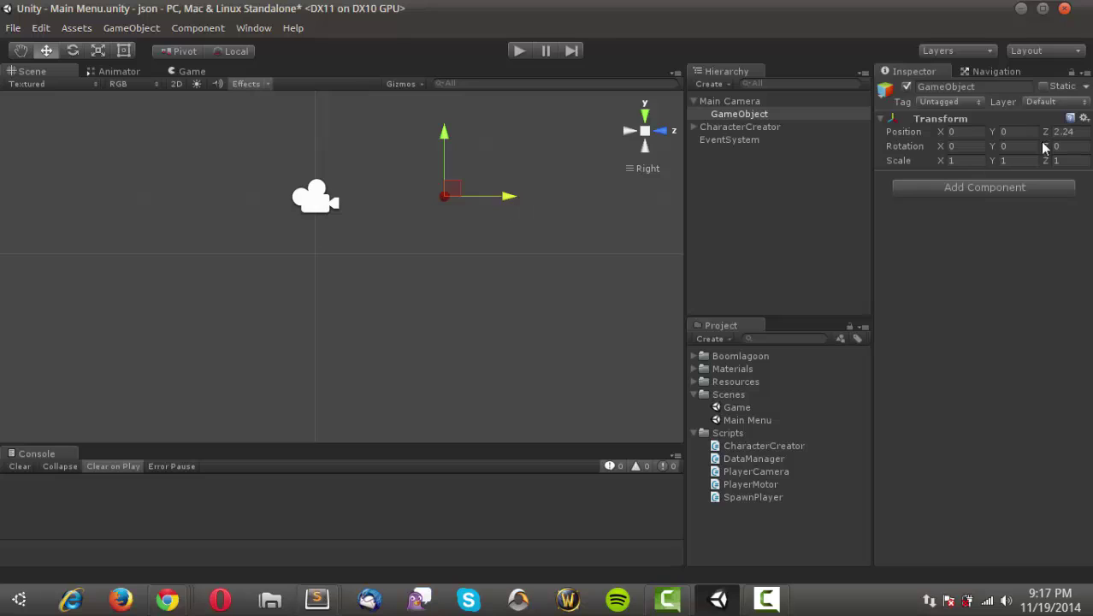
left_click(1067, 132)
type("4")
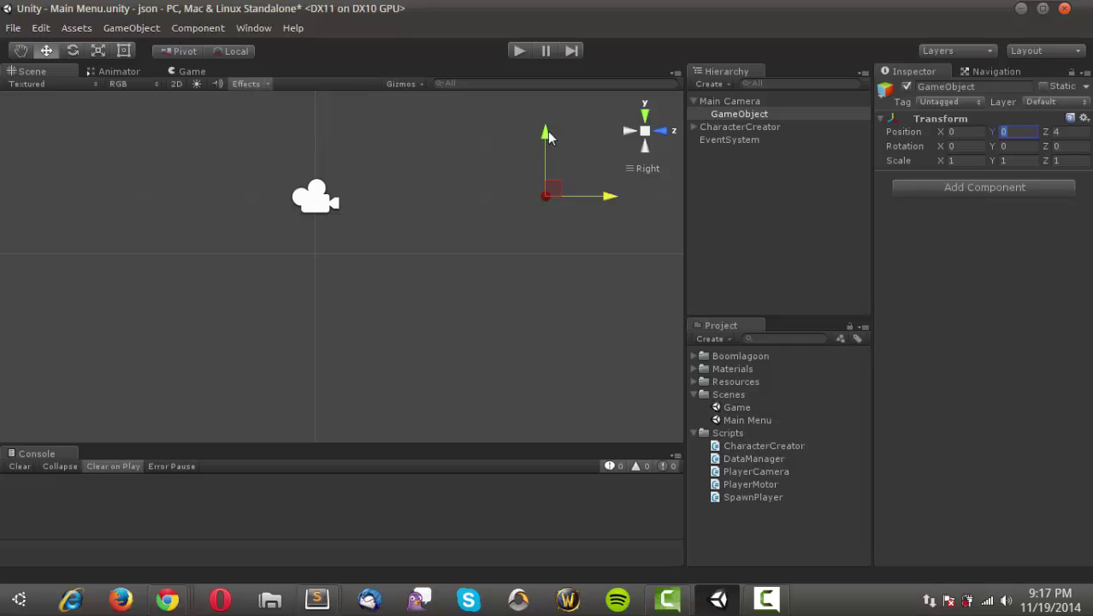
left_click_drag(547, 138, 548, 188)
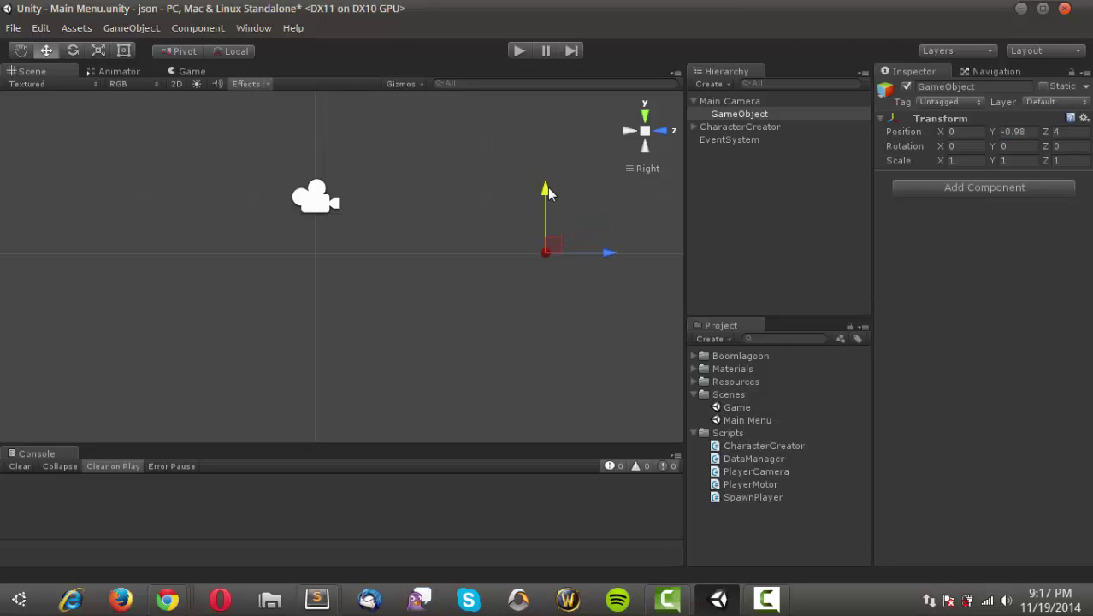
key("Tab")
type("-1")
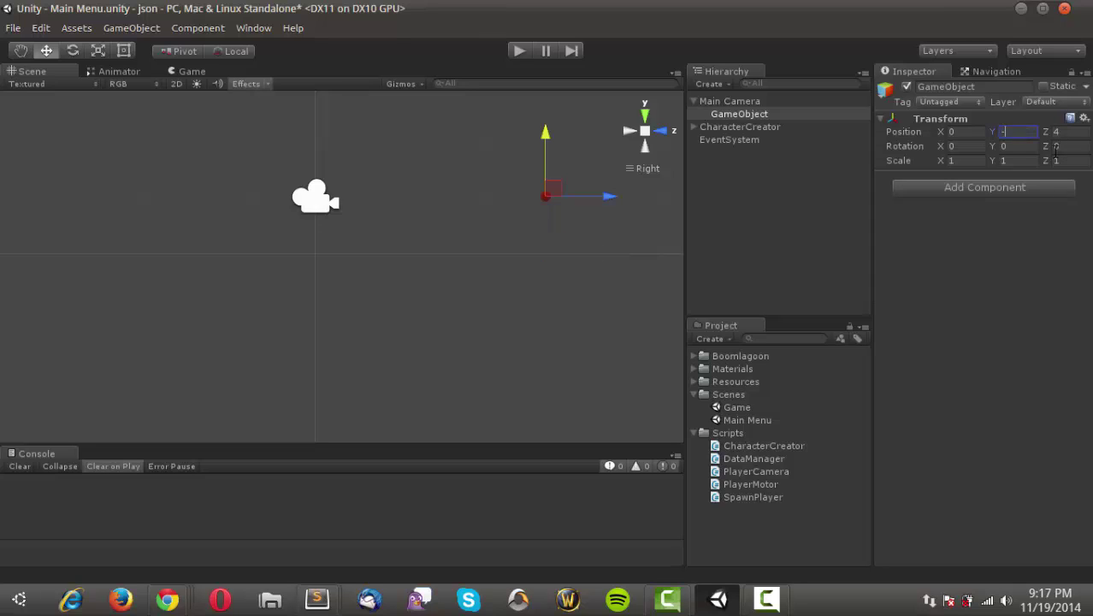
left_click(741, 114)
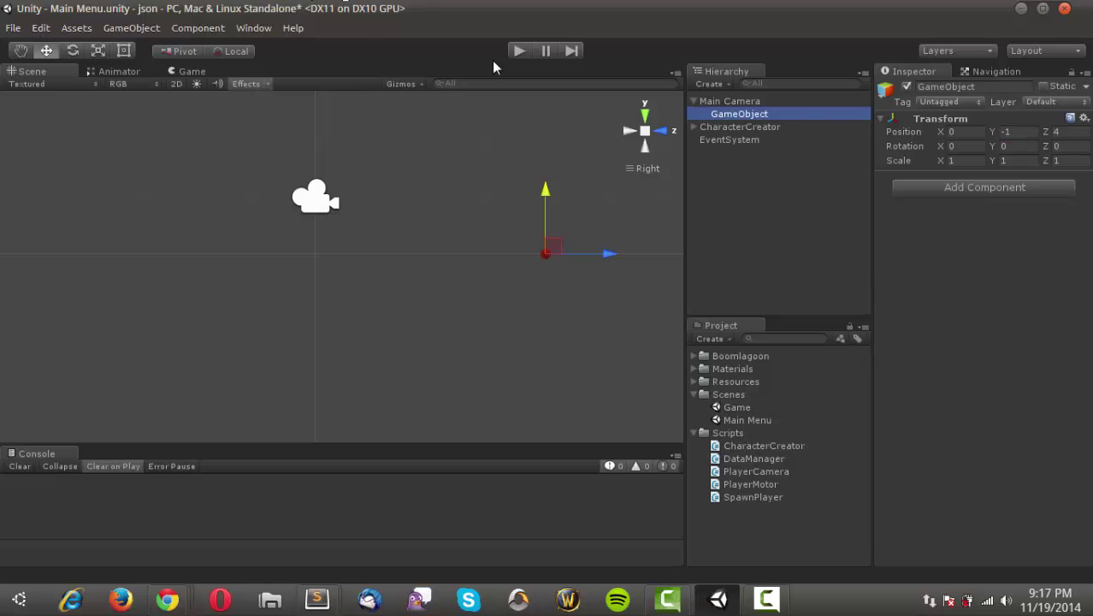
Create a 3D Cube and make it a child of the empty GameObject
left_click(133, 28)
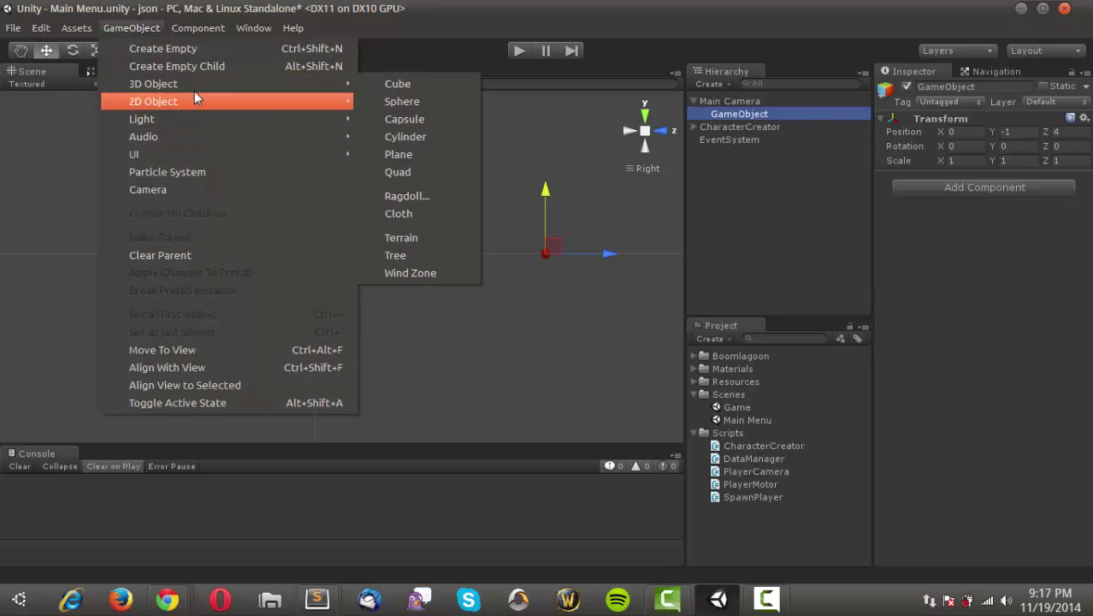
mouse_move(323, 87)
left_click(397, 85)
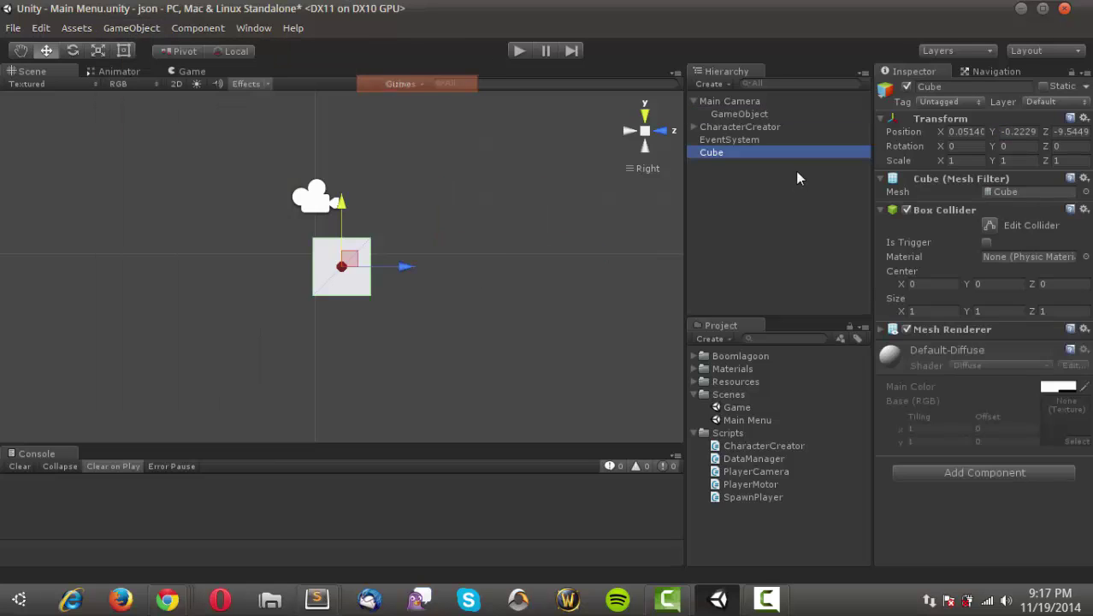
left_click_drag(714, 152, 755, 122)
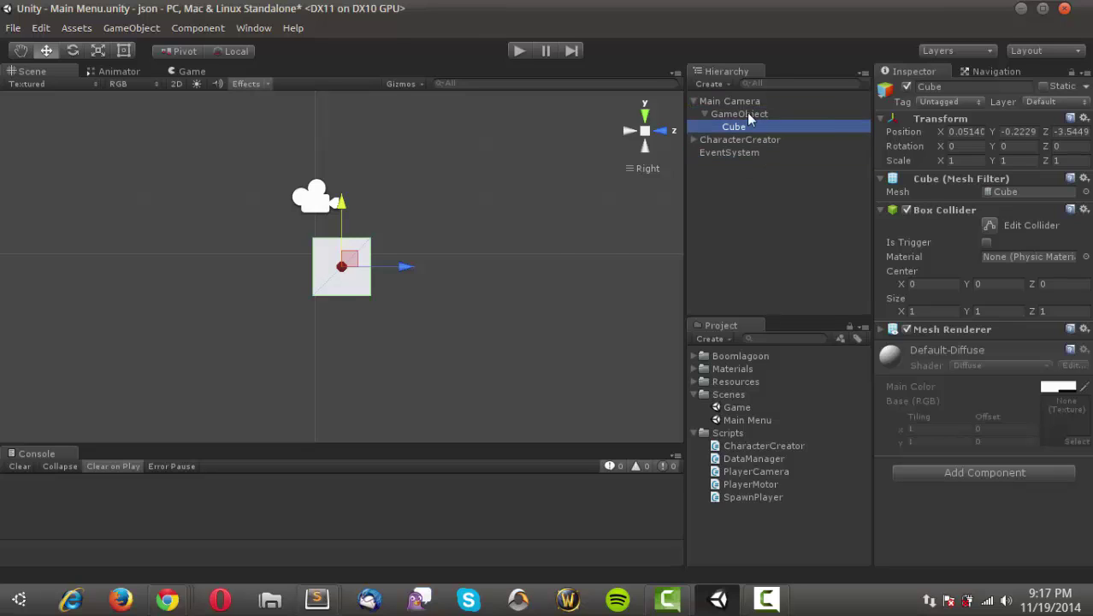
Rename the cube's parent to CharacterAnchor, then select the Cube's transform
left_click(752, 117)
key("F2")
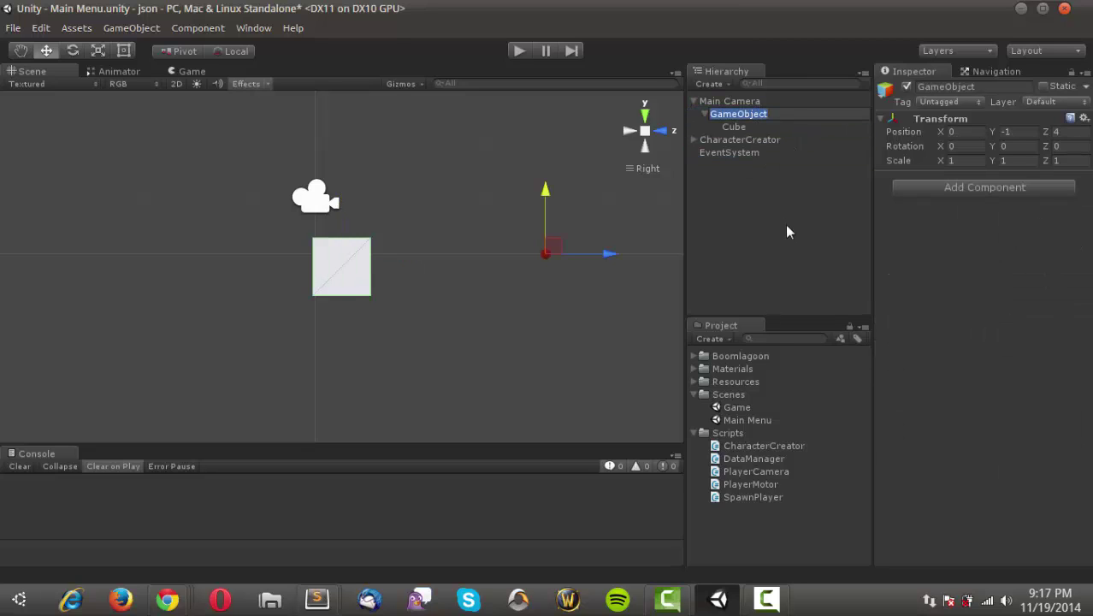
type("CharacterAncho")
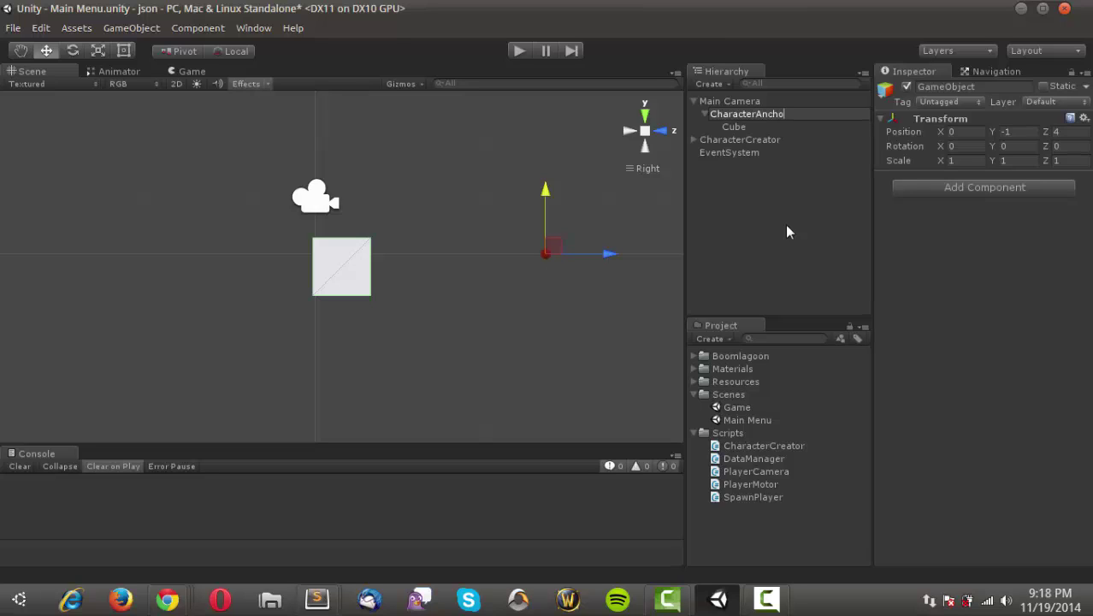
type("r")
key("Return")
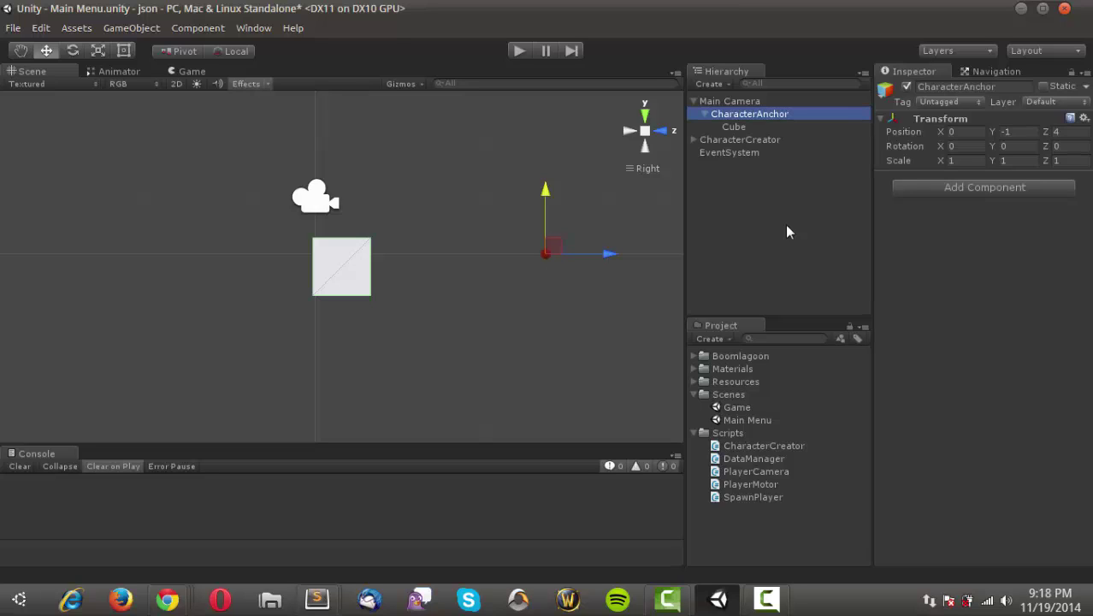
left_click(738, 126)
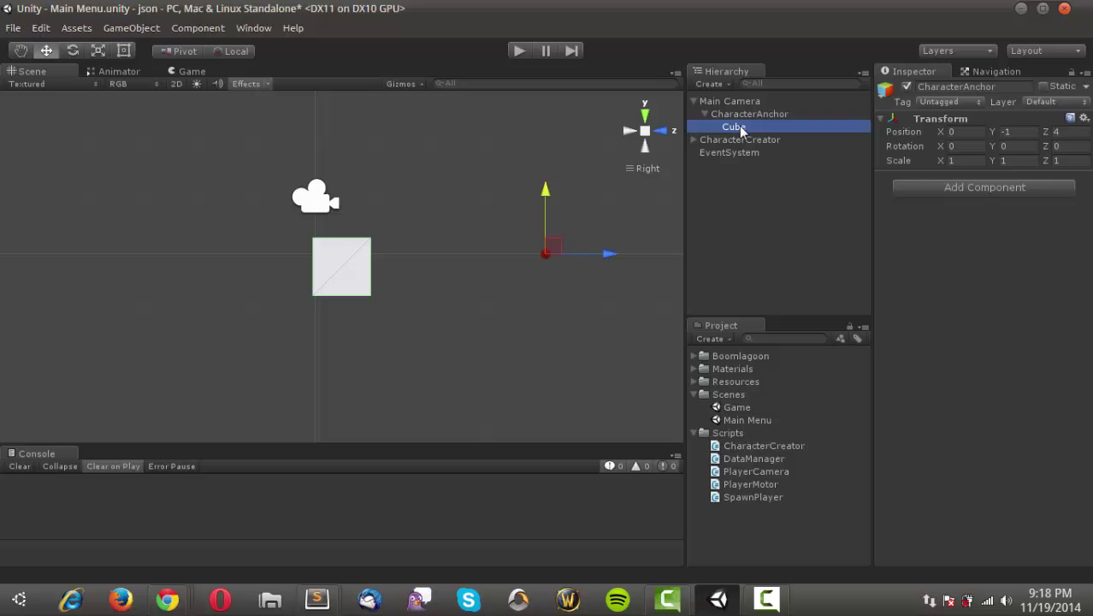
left_click(1082, 118)
Reset the Cube's transform, then add a Directional Light named Lighting
left_click(984, 133)
left_click(766, 190)
left_click(131, 28)
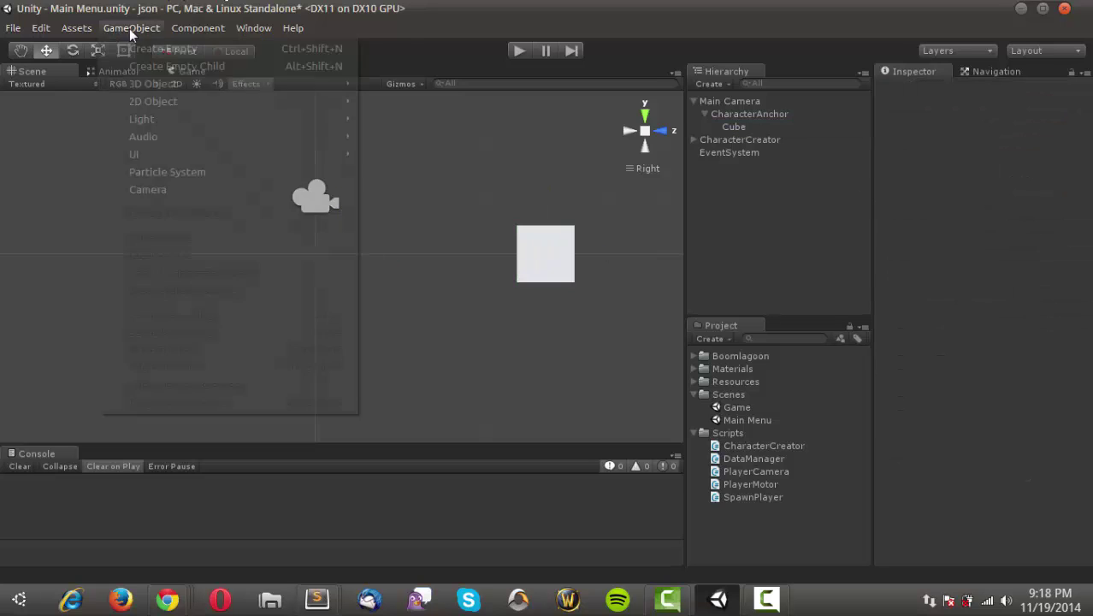
mouse_move(163, 119)
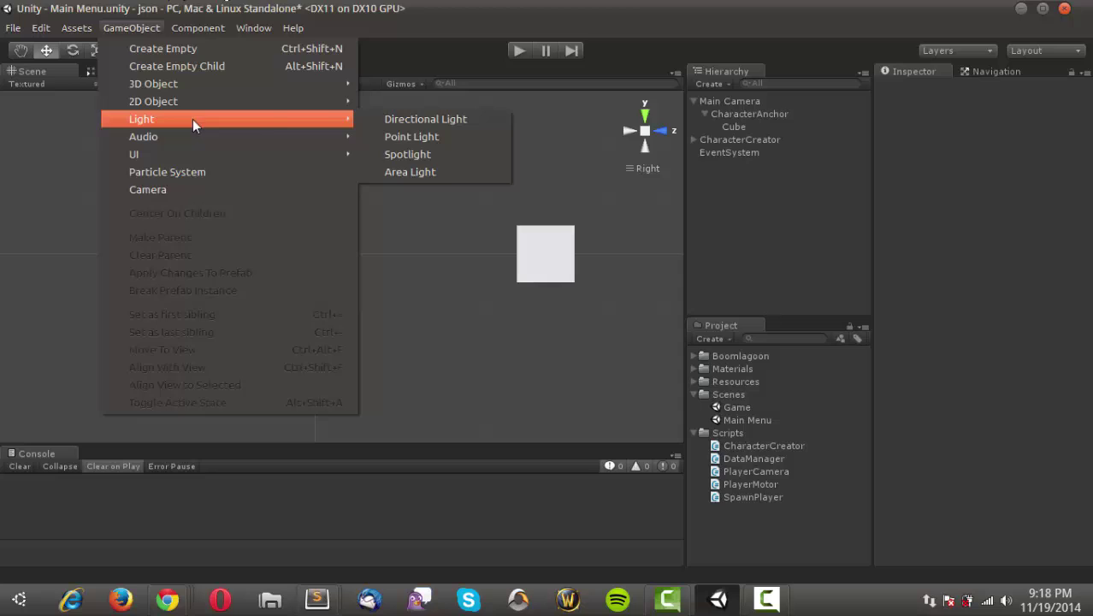
left_click(388, 126)
left_click(757, 165)
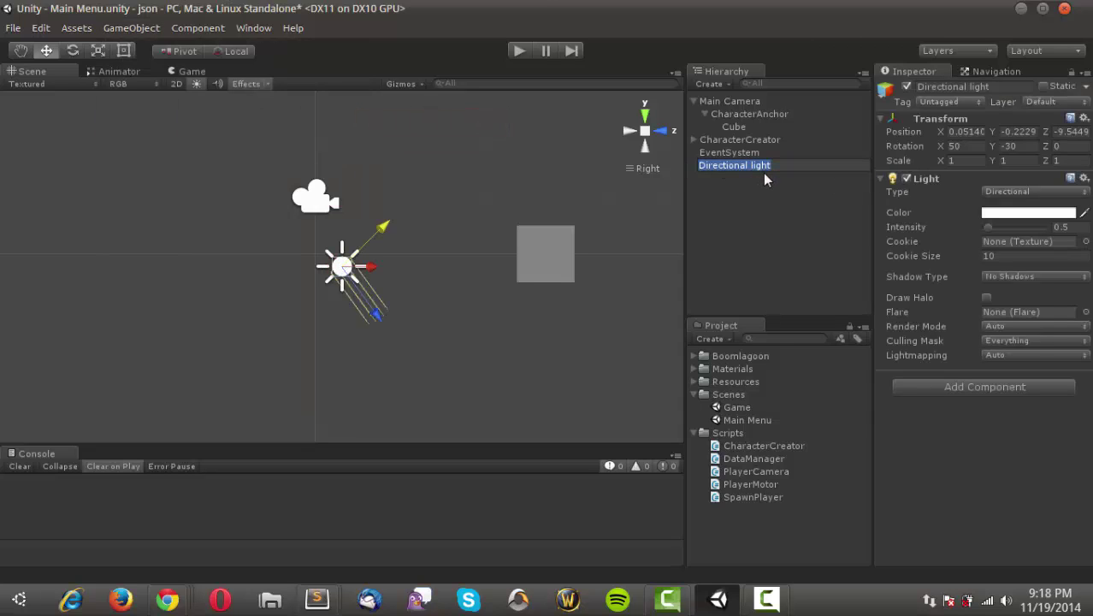
type("Lighting")
key("Return")
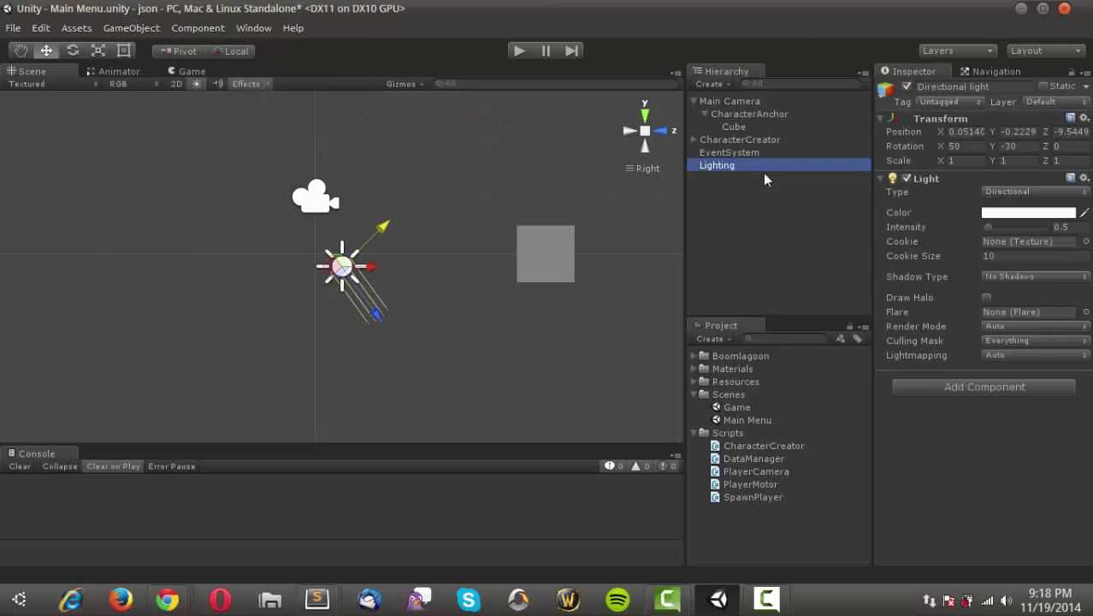
Reset the Lighting transform, set X rotation 30, and preview in Game view
left_click(1084, 118)
left_click(937, 137)
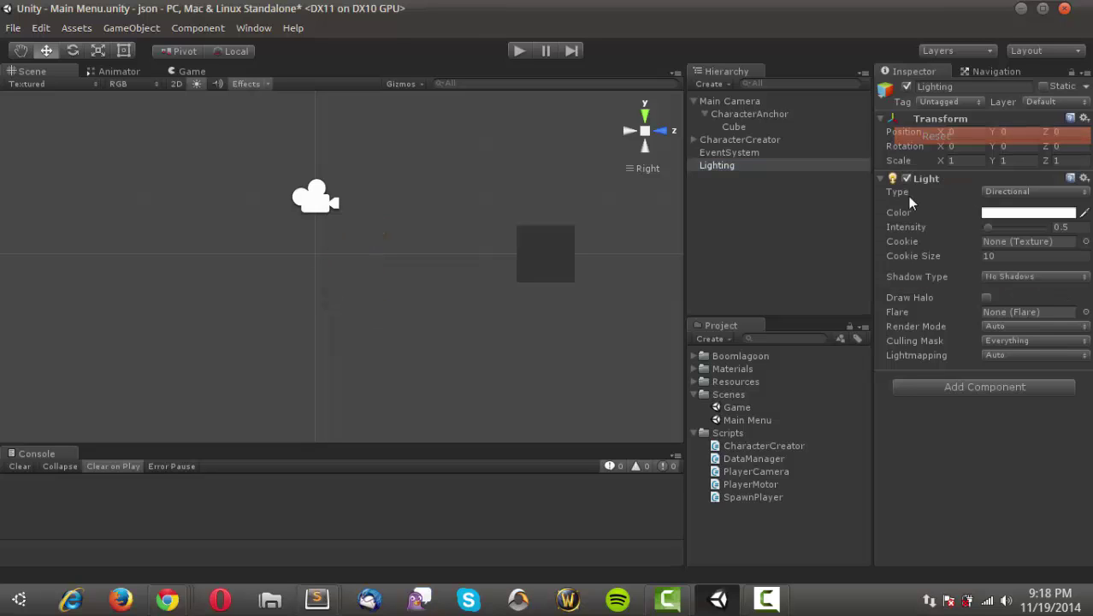
left_click(975, 145)
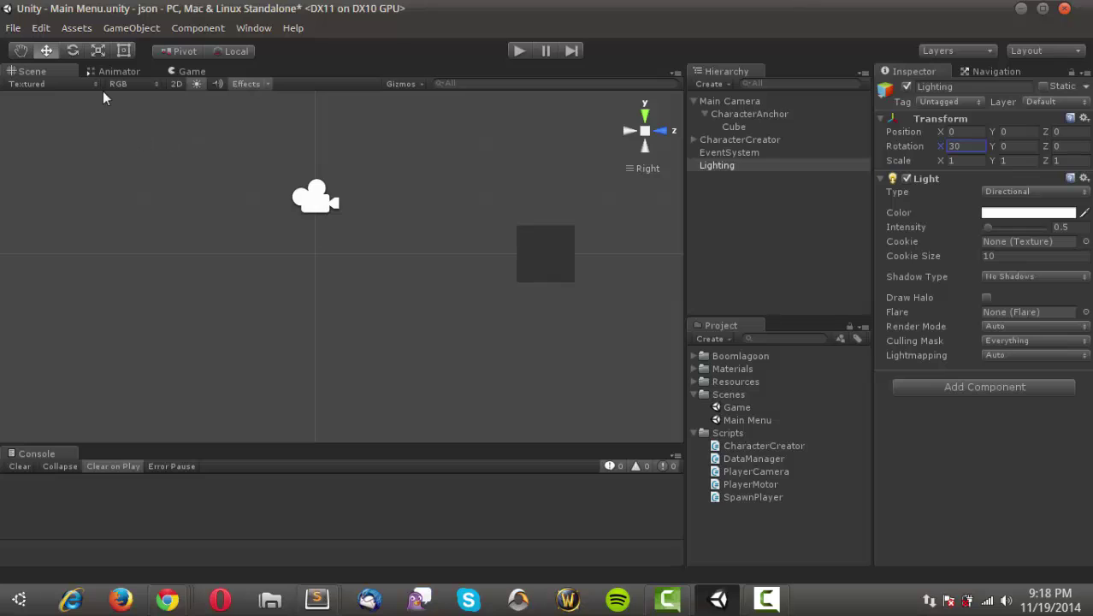
left_click_drag(220, 173, 444, 119, "alt")
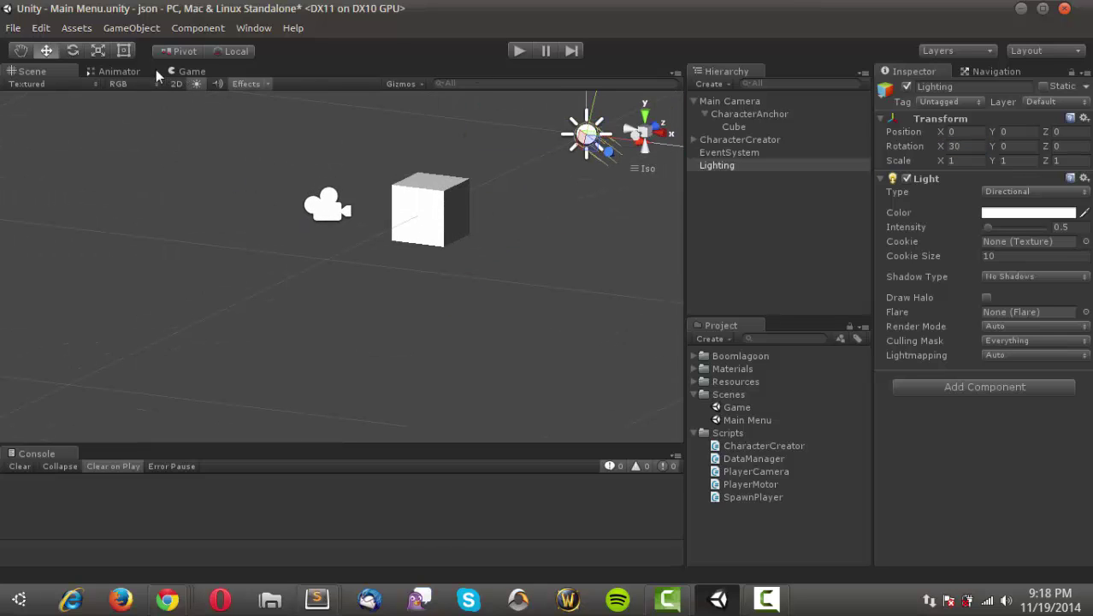
left_click(183, 72)
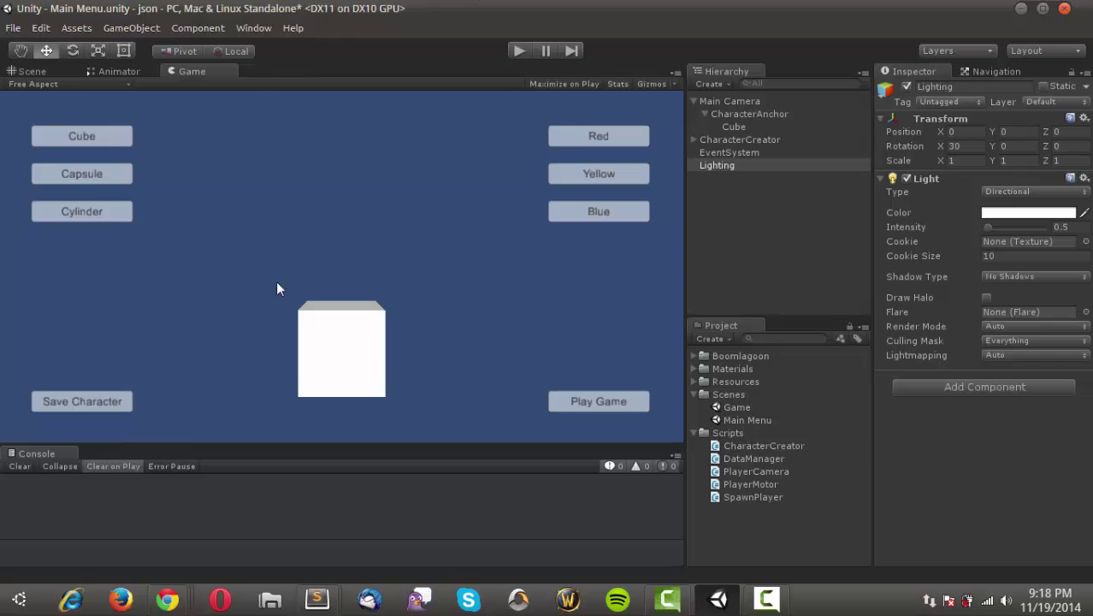
Delete the test Cube and save the Main Menu scene
left_click(738, 126)
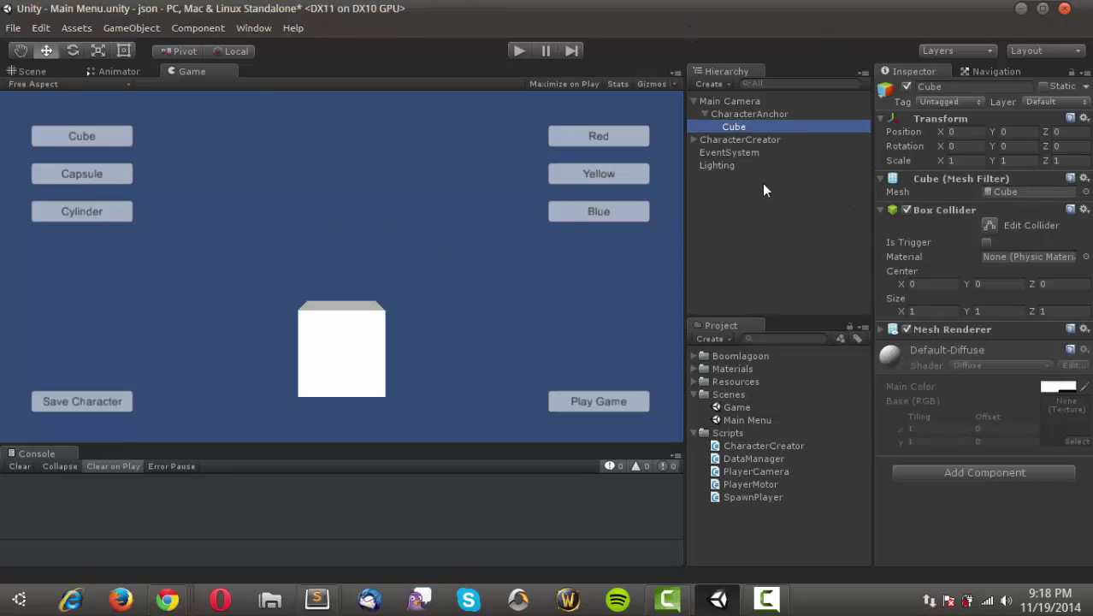
key("Delete")
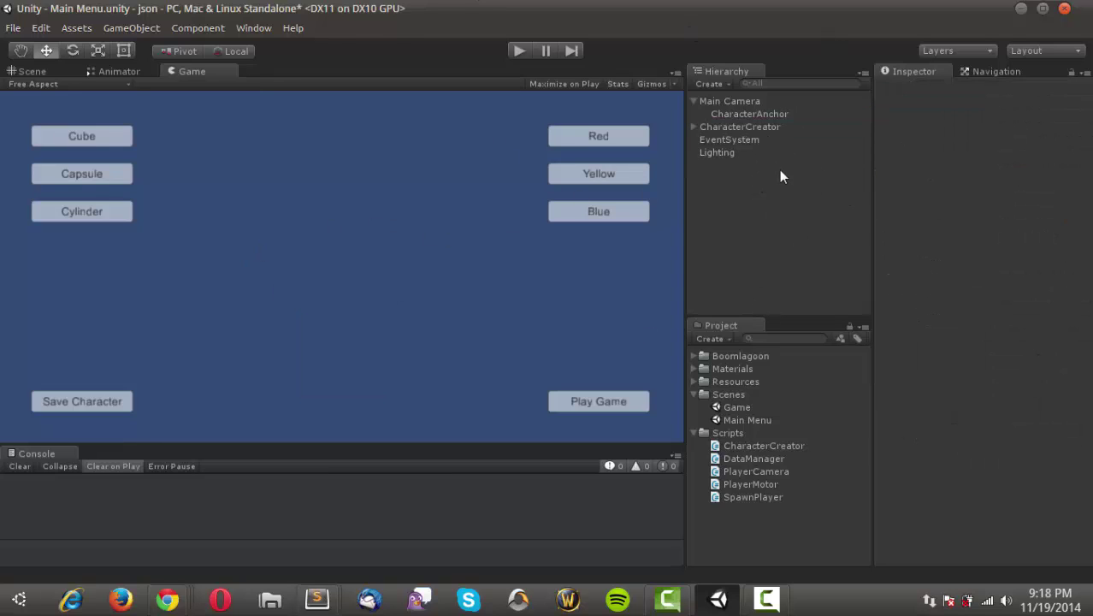
left_click(25, 72)
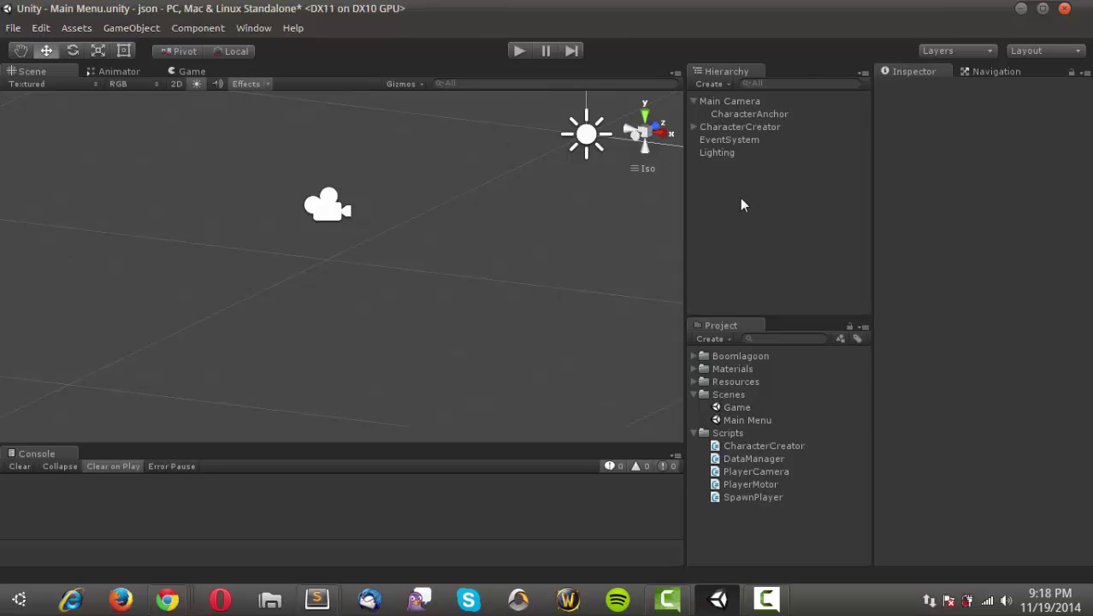
key("ctrl+s")
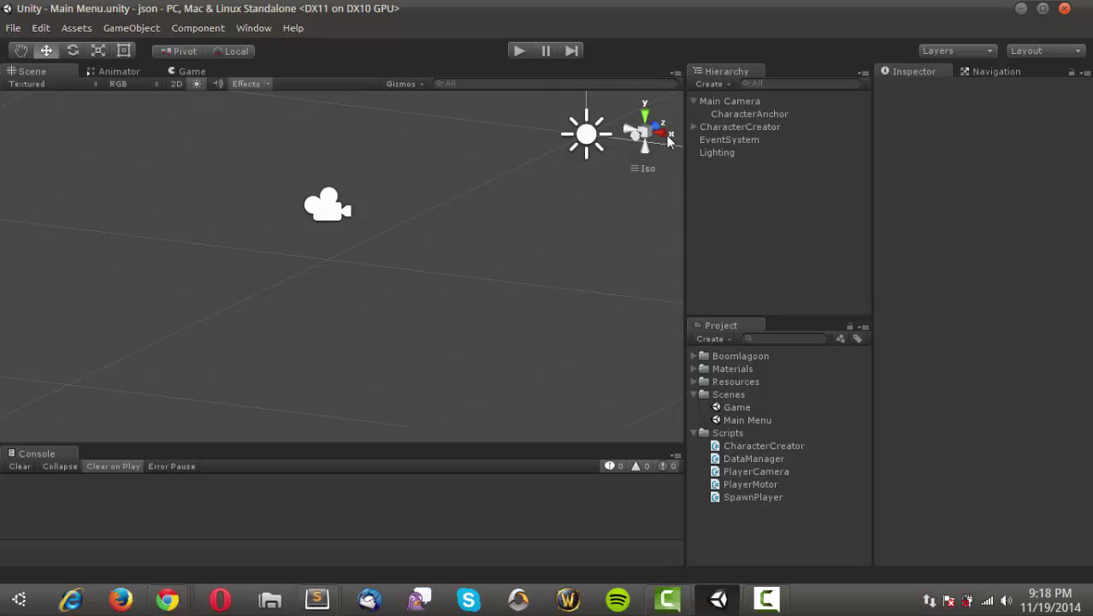
double_click(737, 407)
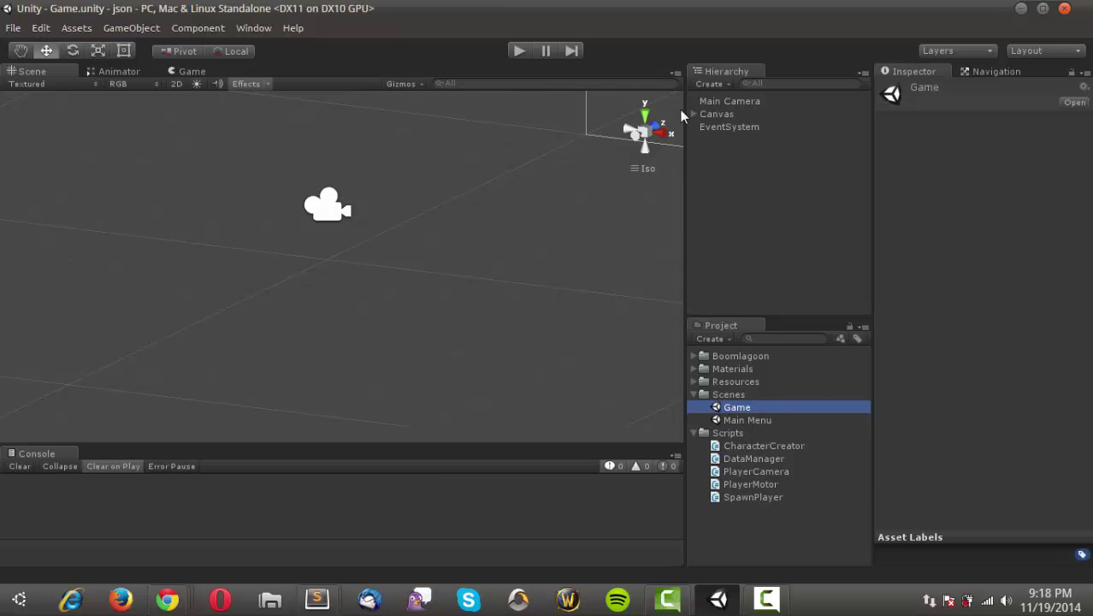
left_click(130, 28)
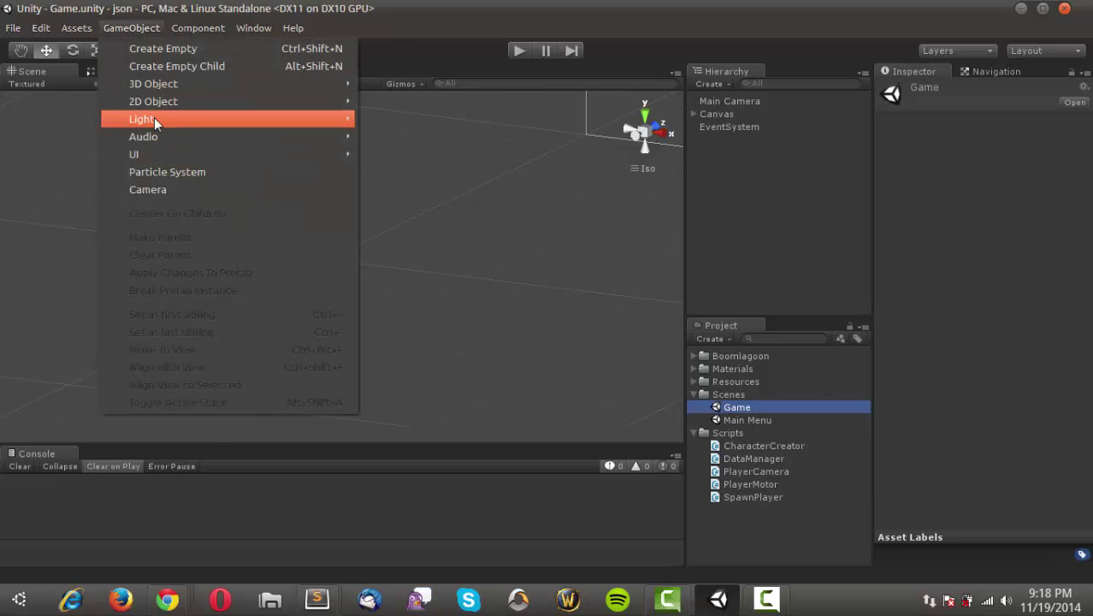
mouse_move(154, 117)
left_click(425, 118)
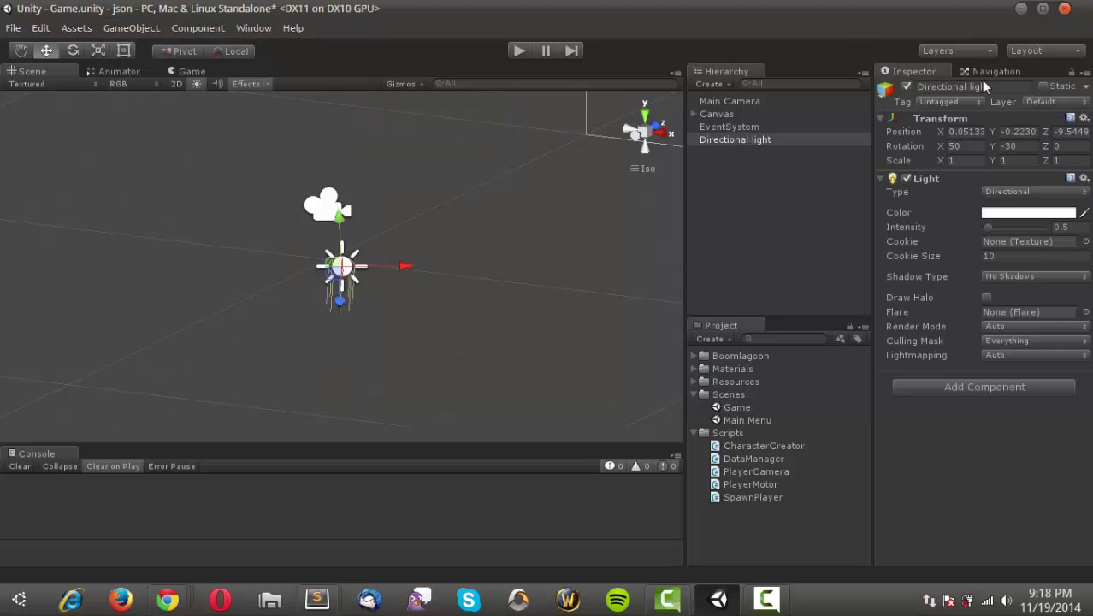
left_click(1019, 88)
type("Lighting")
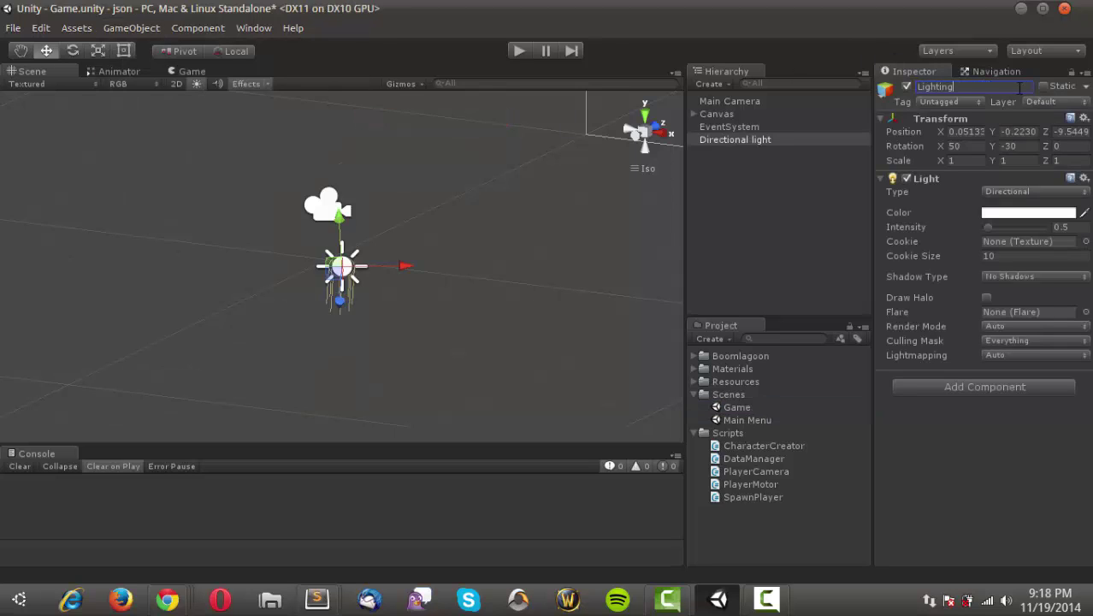
key("Return")
left_click(1084, 118)
left_click(985, 139)
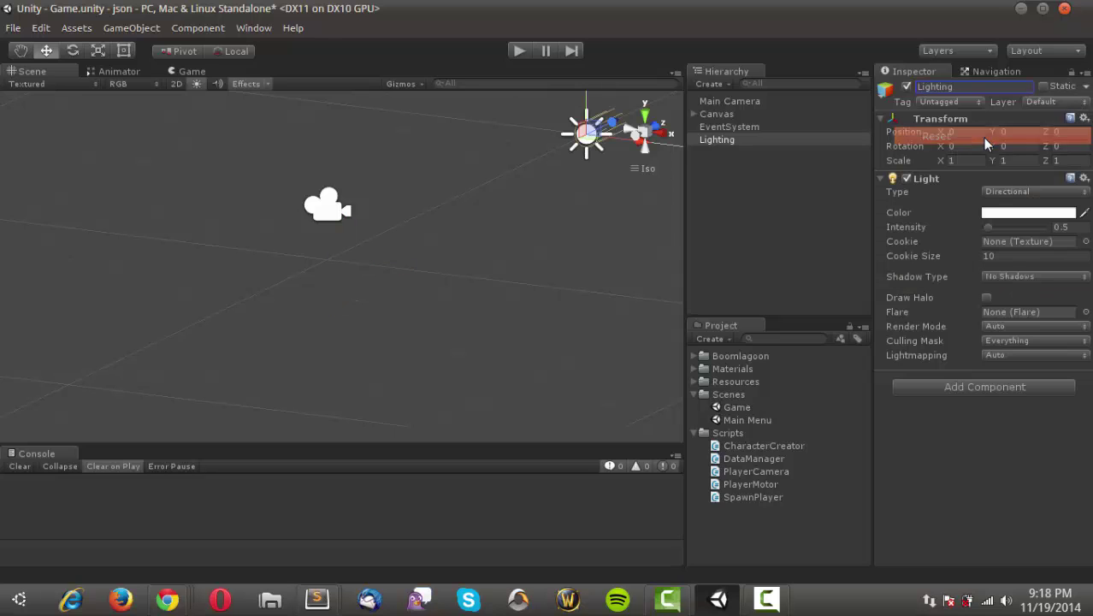
left_click(975, 142)
type("30")
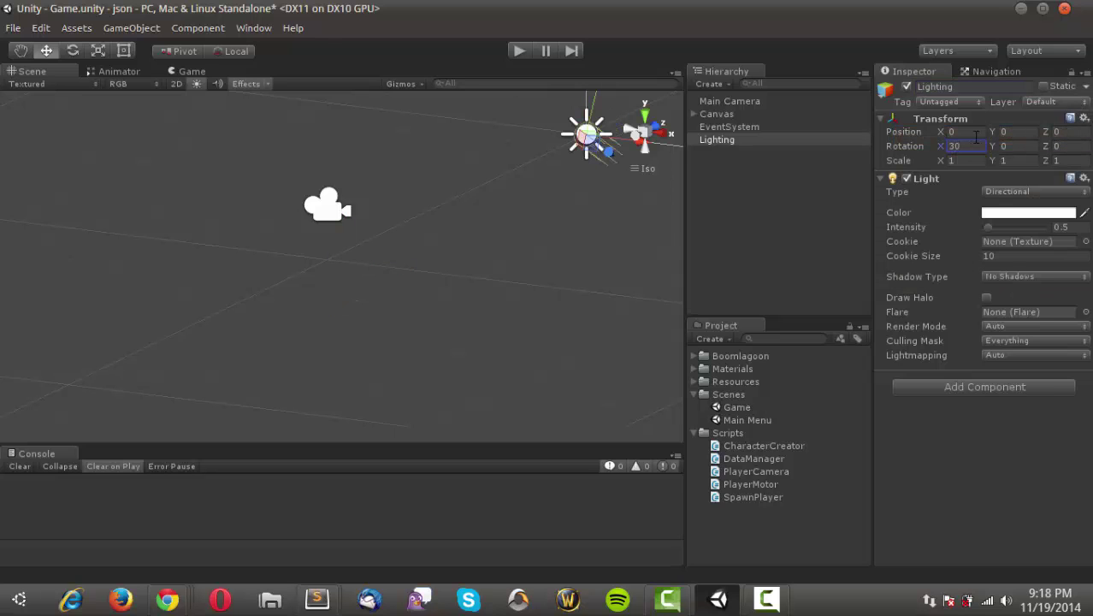
left_click_drag(212, 183, 313, 174, "alt")
left_click_drag(513, 184, 455, 216, "alt")
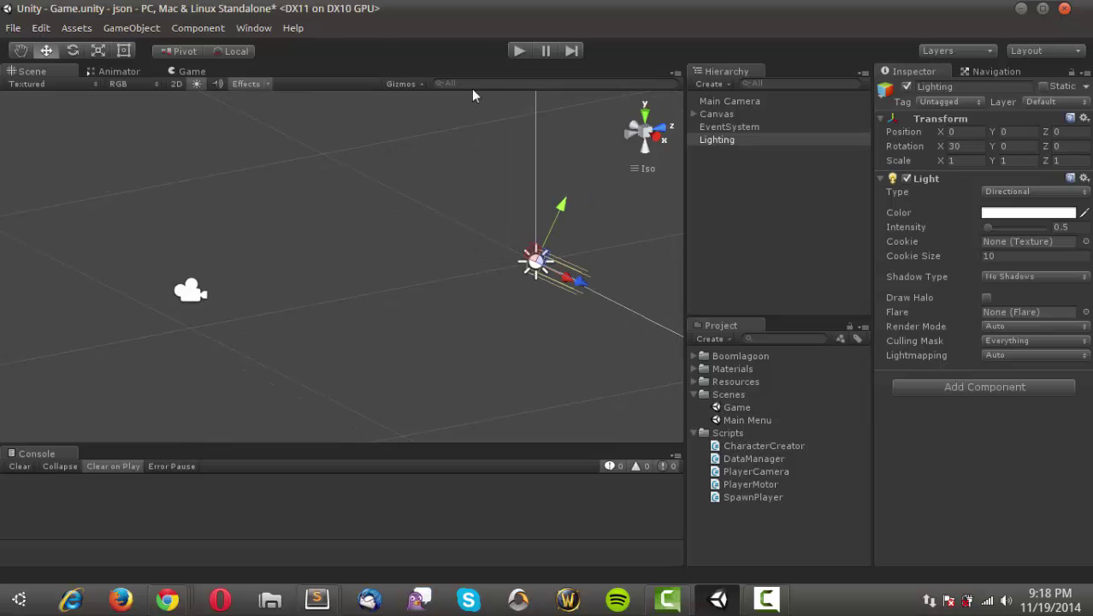
left_click(771, 219)
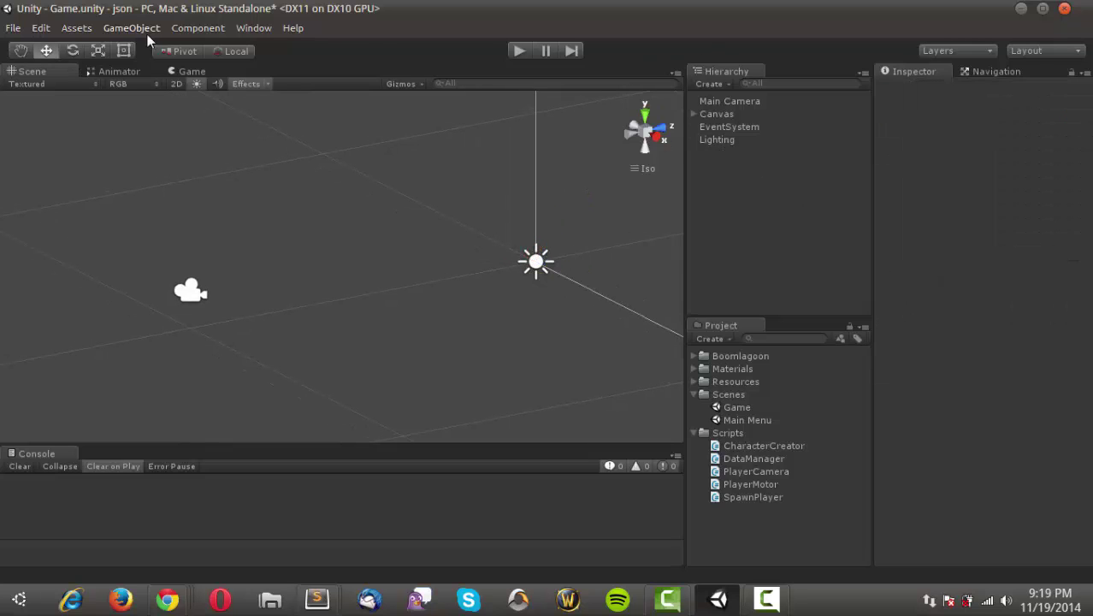
left_click_drag(31, 198, 190, 261, "alt")
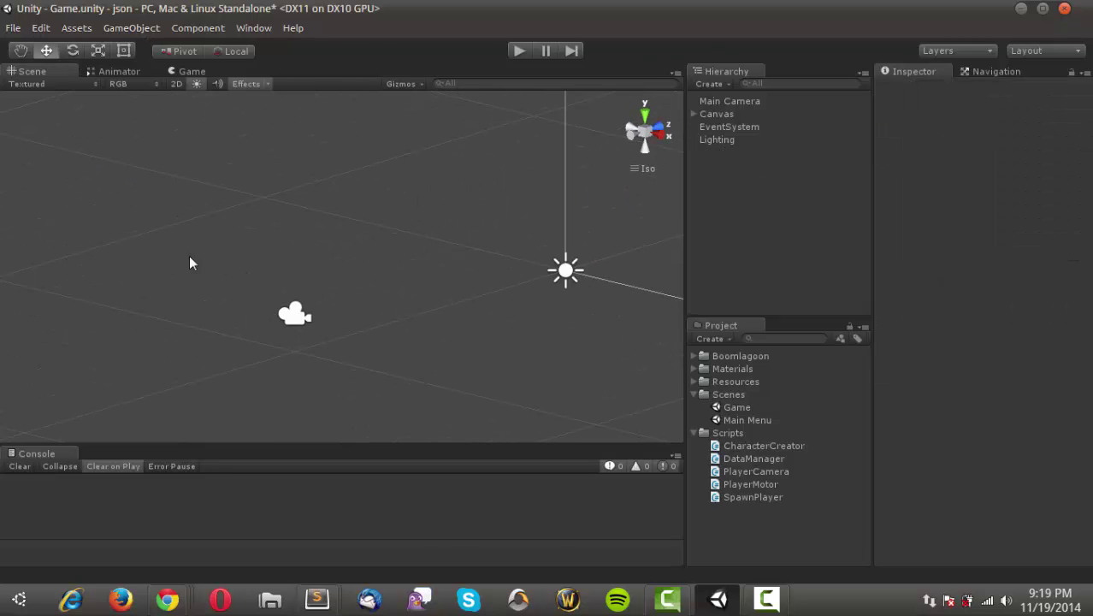
Add a Cube and reset its transform to the origin
left_click(131, 27)
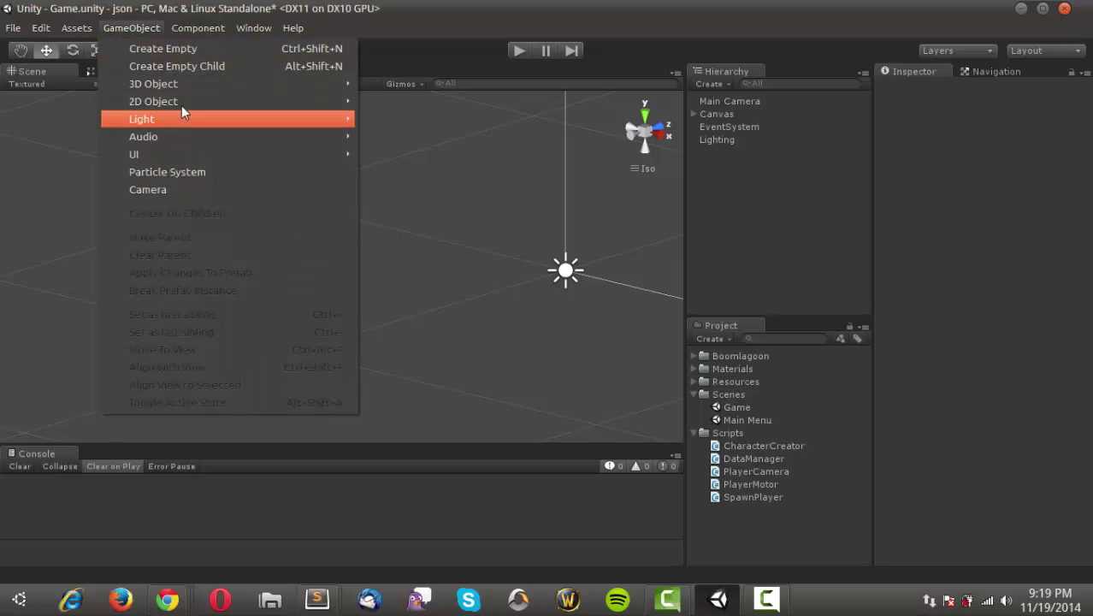
mouse_move(312, 85)
left_click(398, 80)
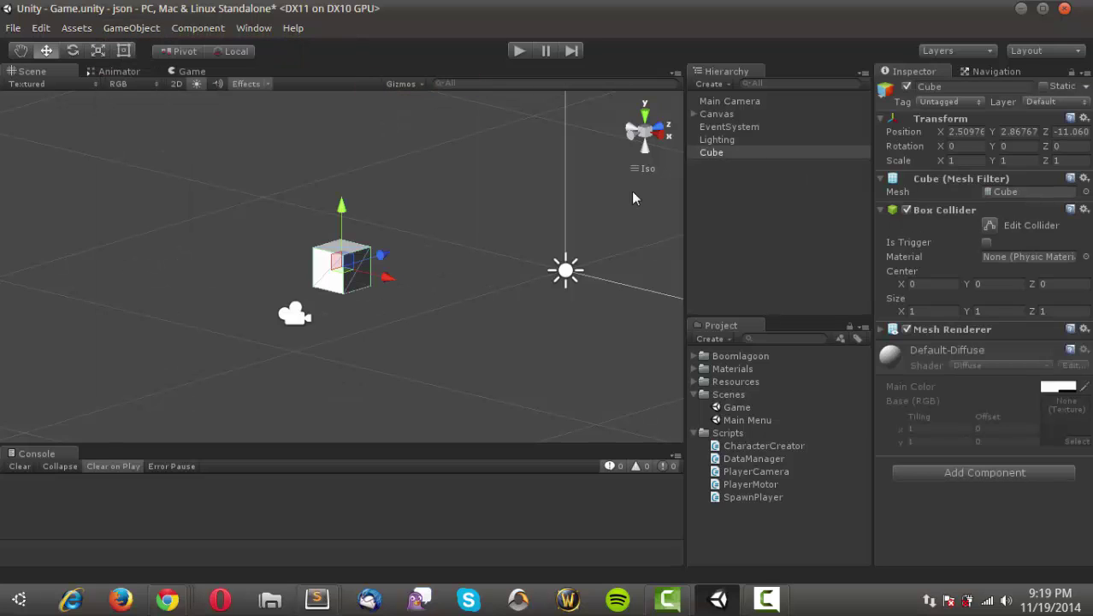
left_click(1083, 118)
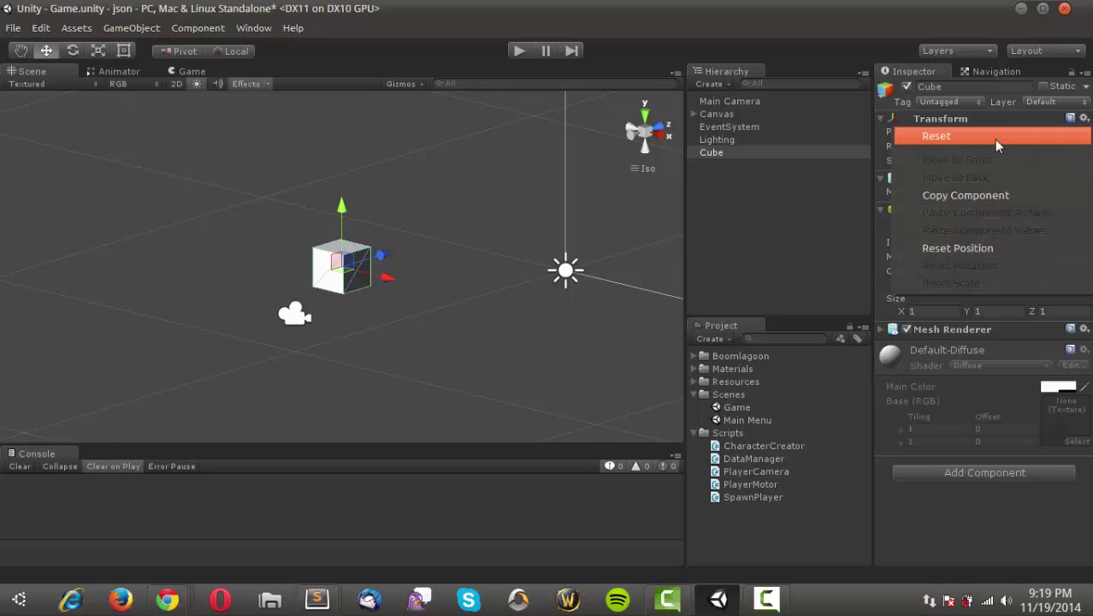
left_click(934, 135)
Scale the cube to 50, 0.5, 50
left_click_drag(237, 320, 462, 257, "alt")
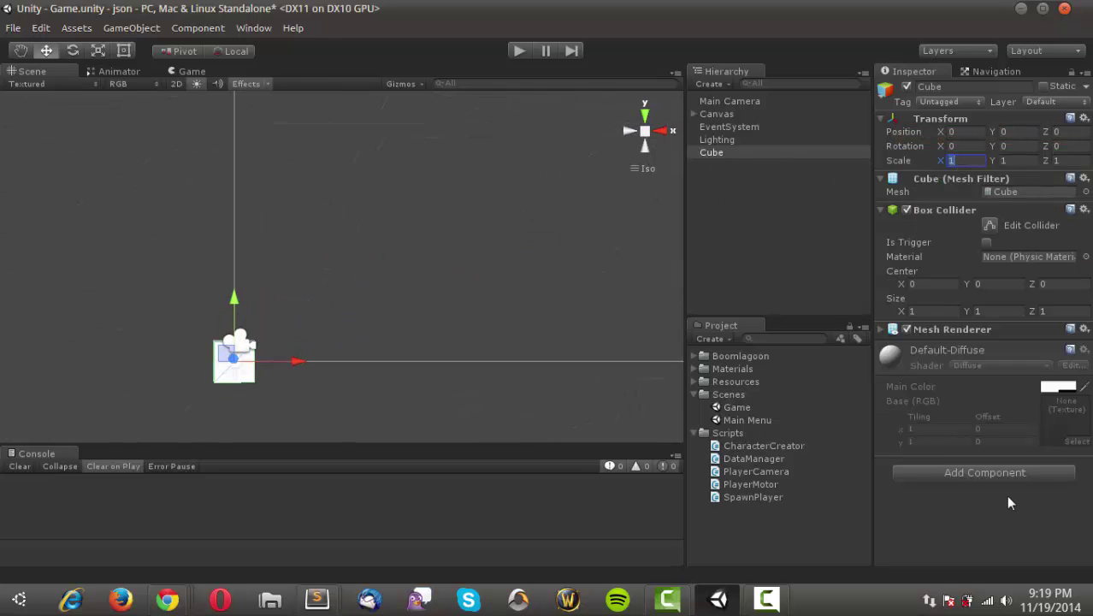
type("00")
key("Tab")
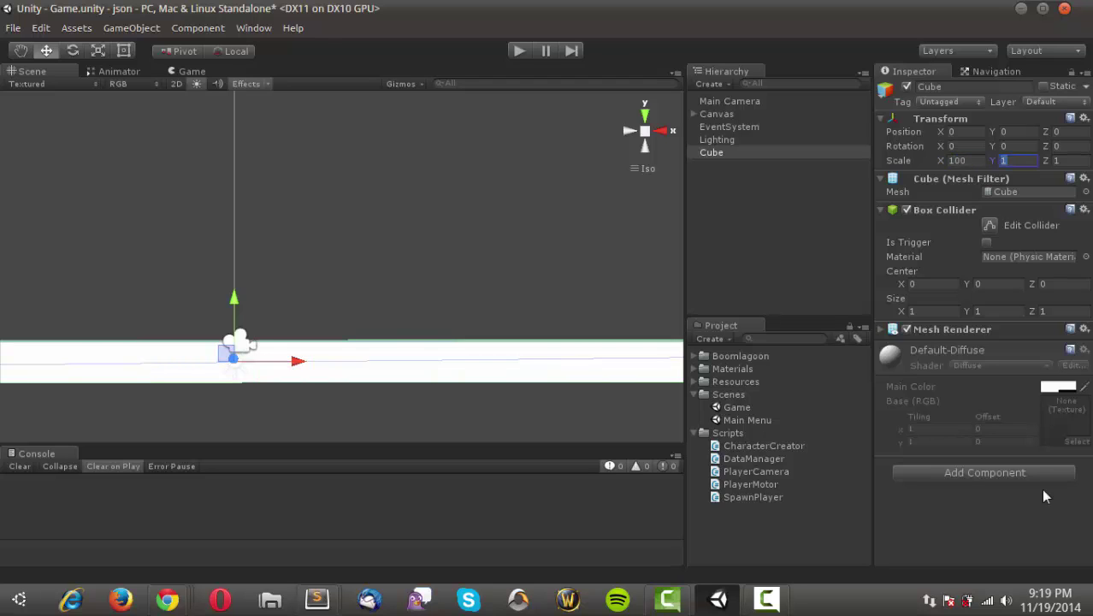
left_click(973, 162)
type("50")
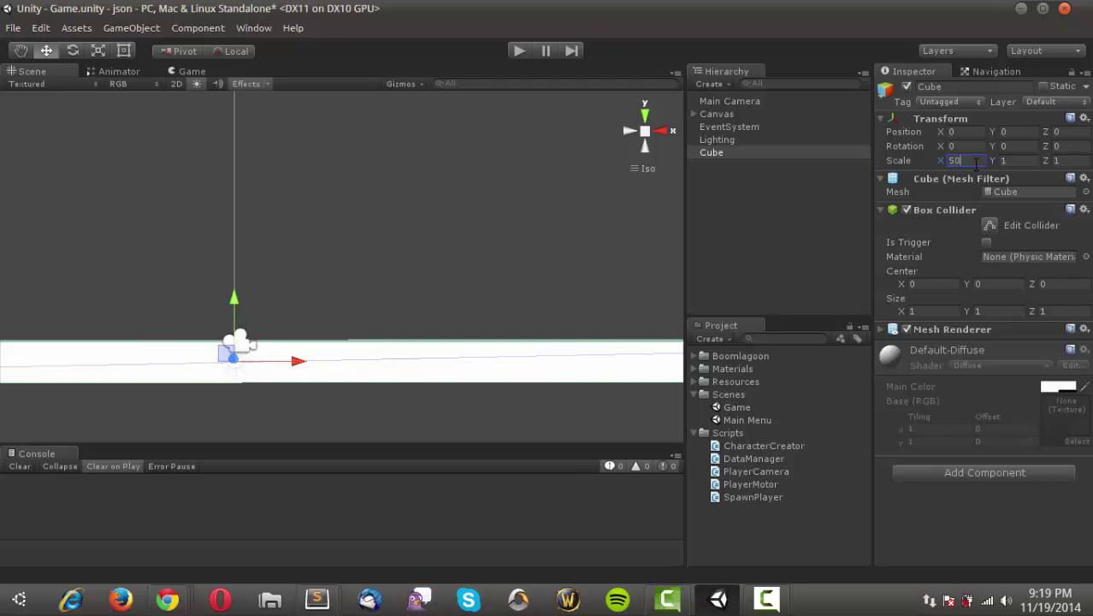
key("Tab")
type("0.5")
key("Tab")
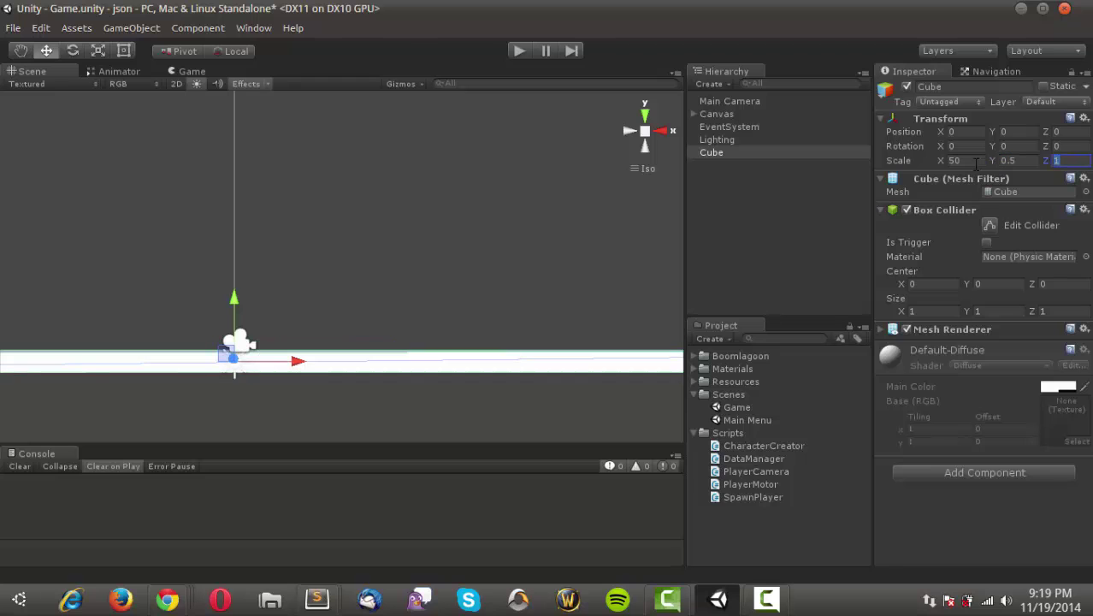
type("50")
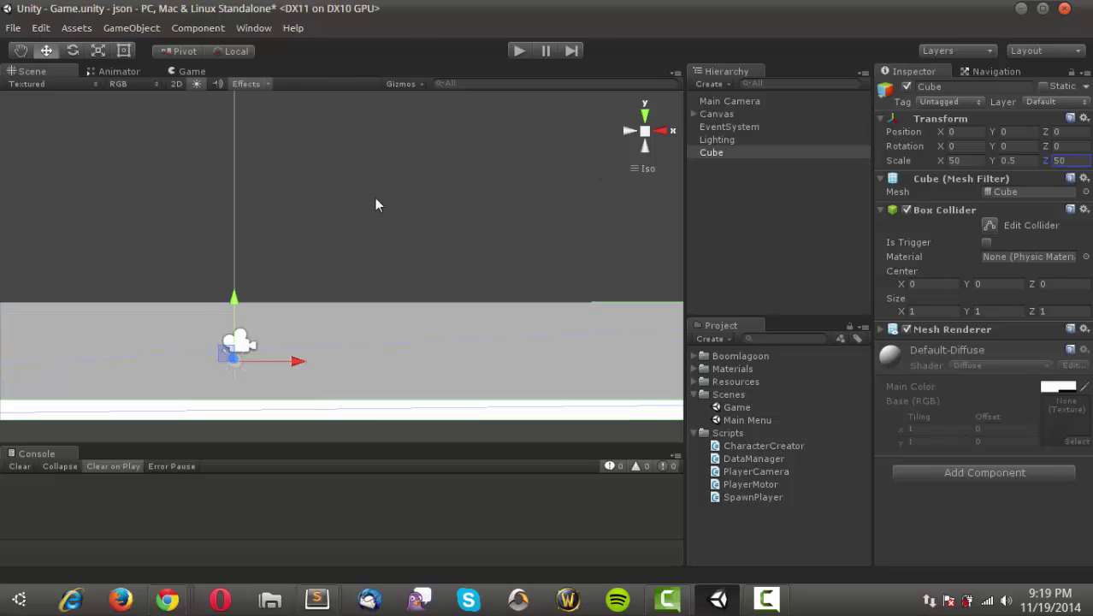
Apply the Green material from the Materials folder to the slab
left_click_drag(375, 206, 343, 291, "alt")
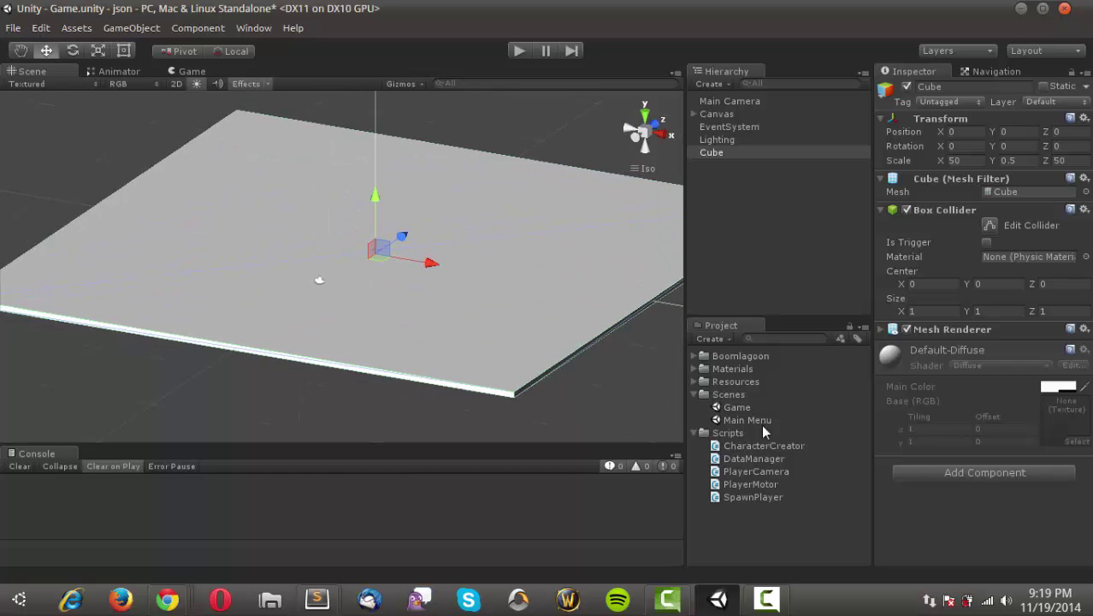
left_click(693, 370)
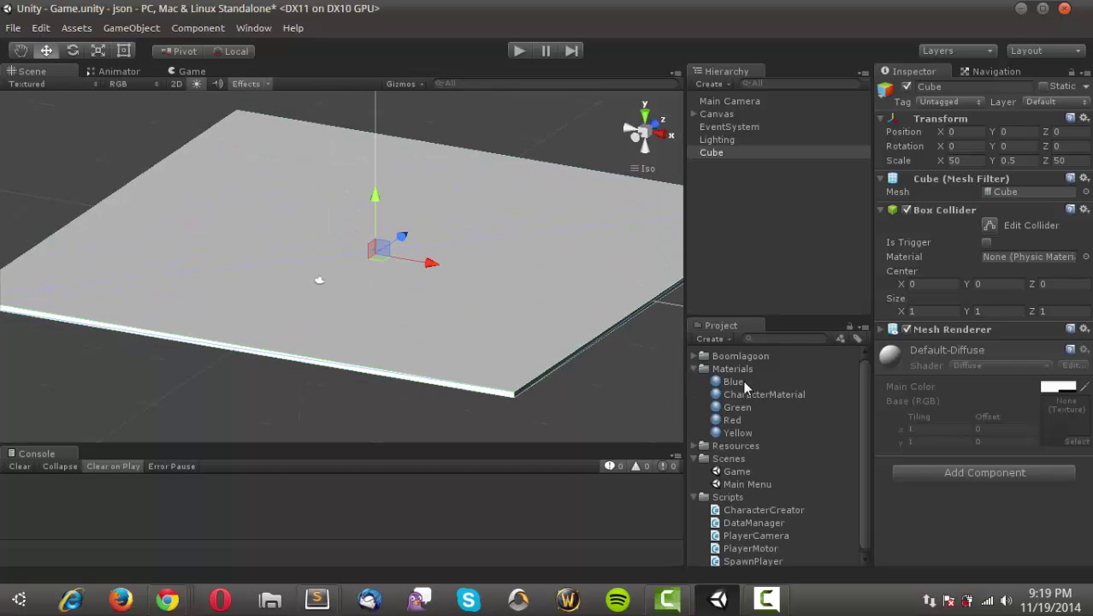
left_click_drag(738, 408, 632, 293)
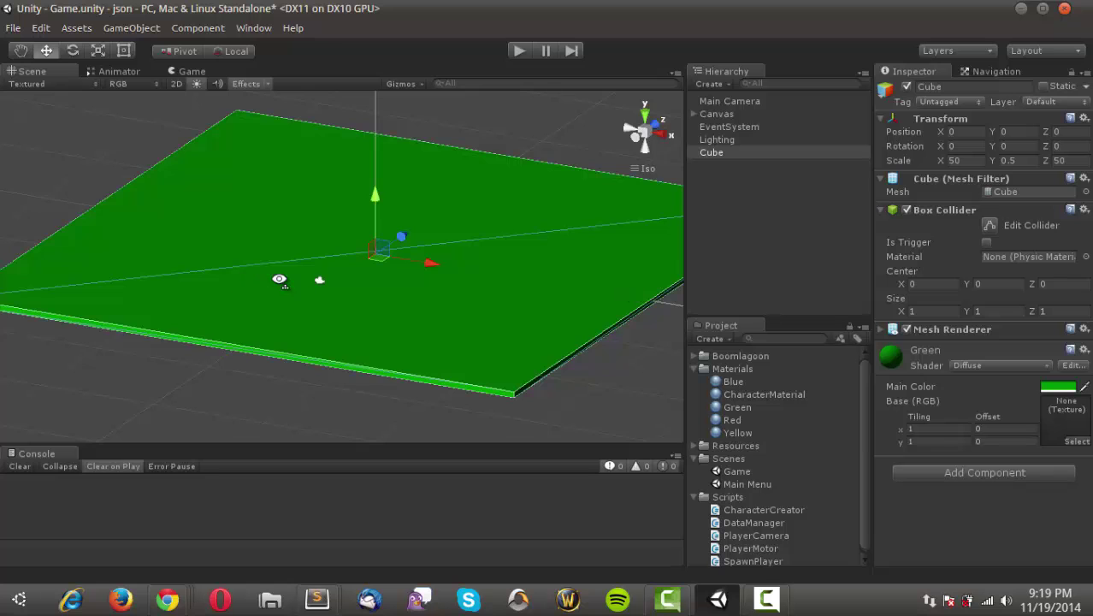
left_click_drag(279, 279, 496, 249, "alt")
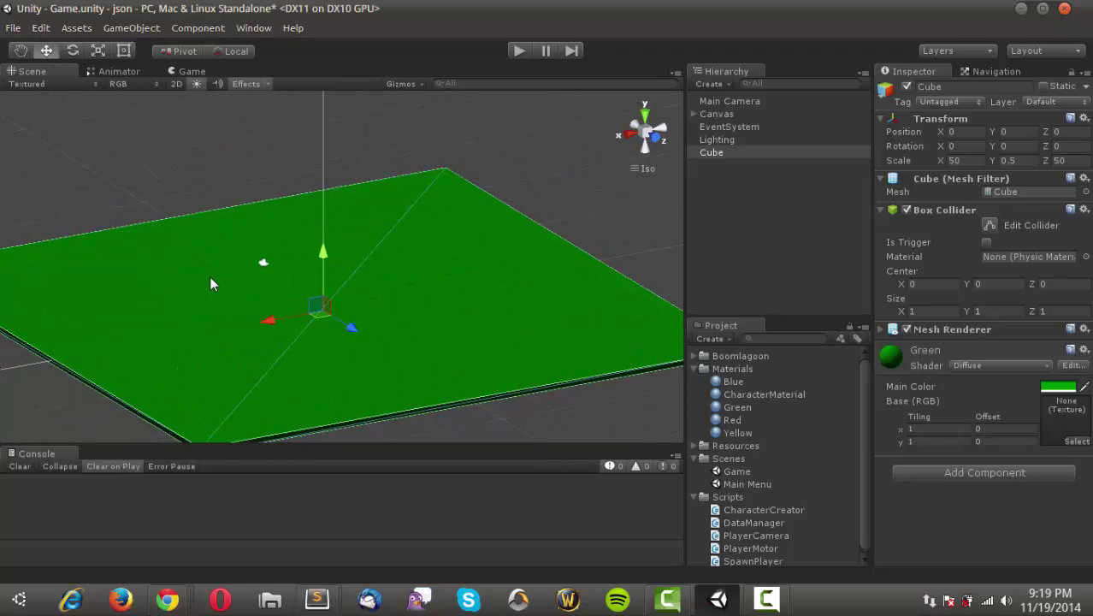
left_click_drag(217, 260, 624, 153, "alt")
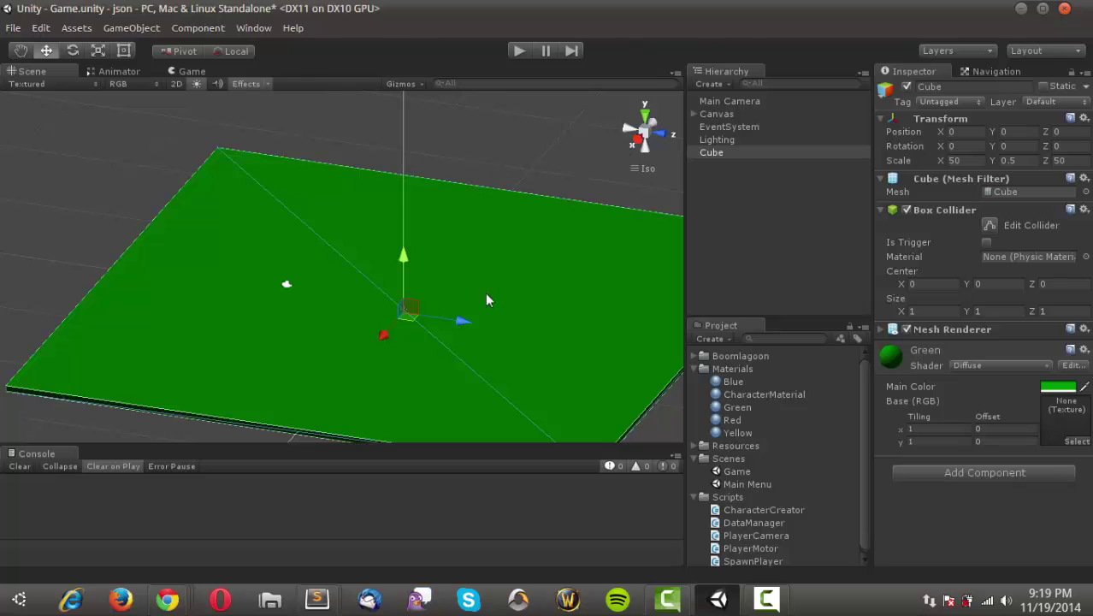
left_click(628, 130)
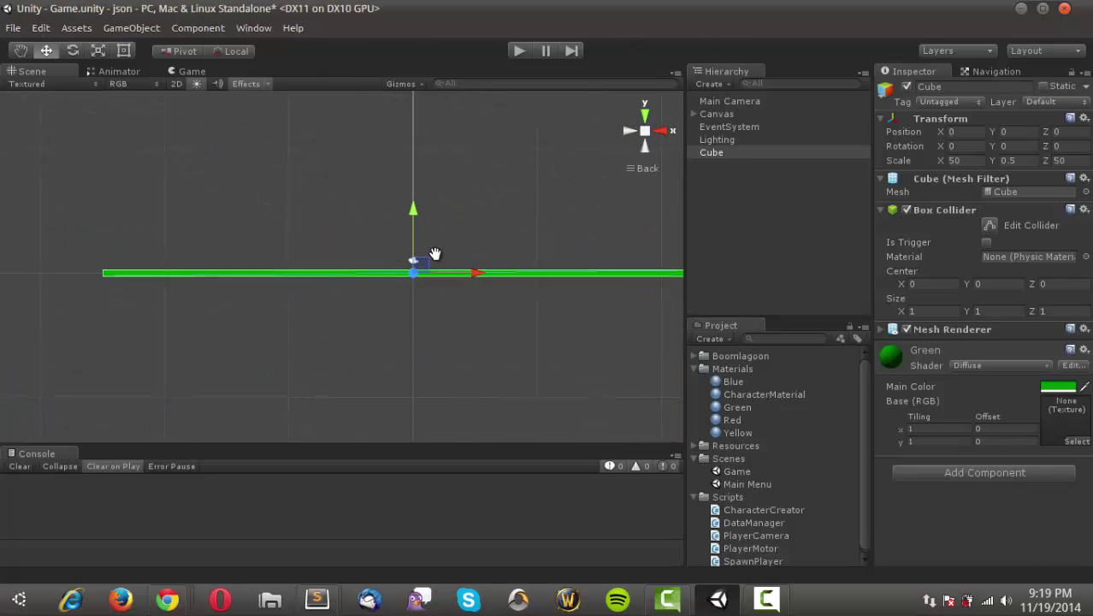
Add a second cube, lower it toward the floor, and apply the Red material
left_click(131, 27)
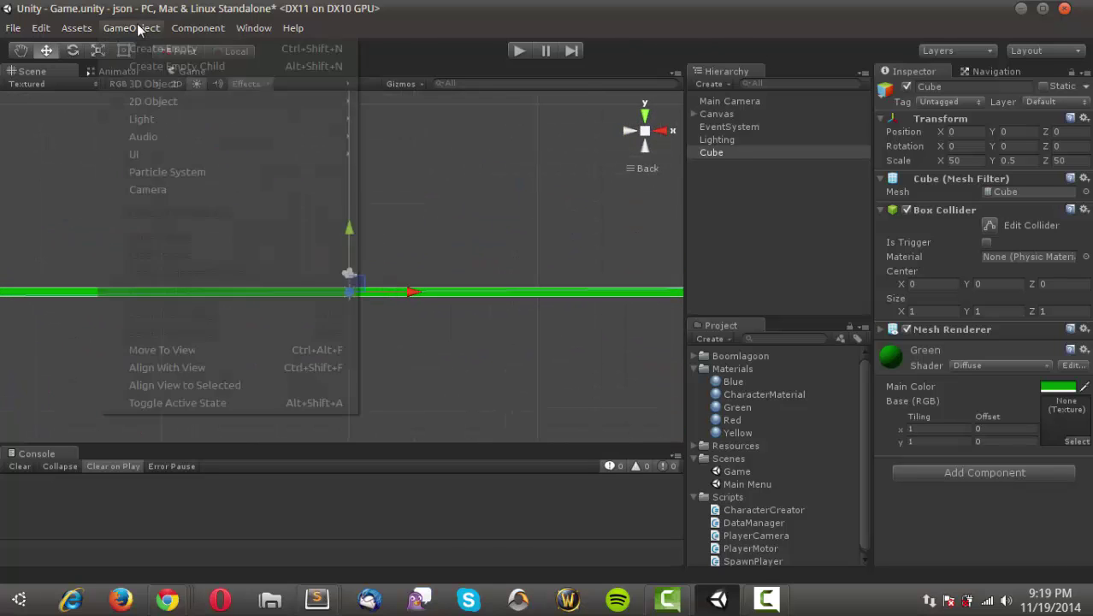
mouse_move(214, 84)
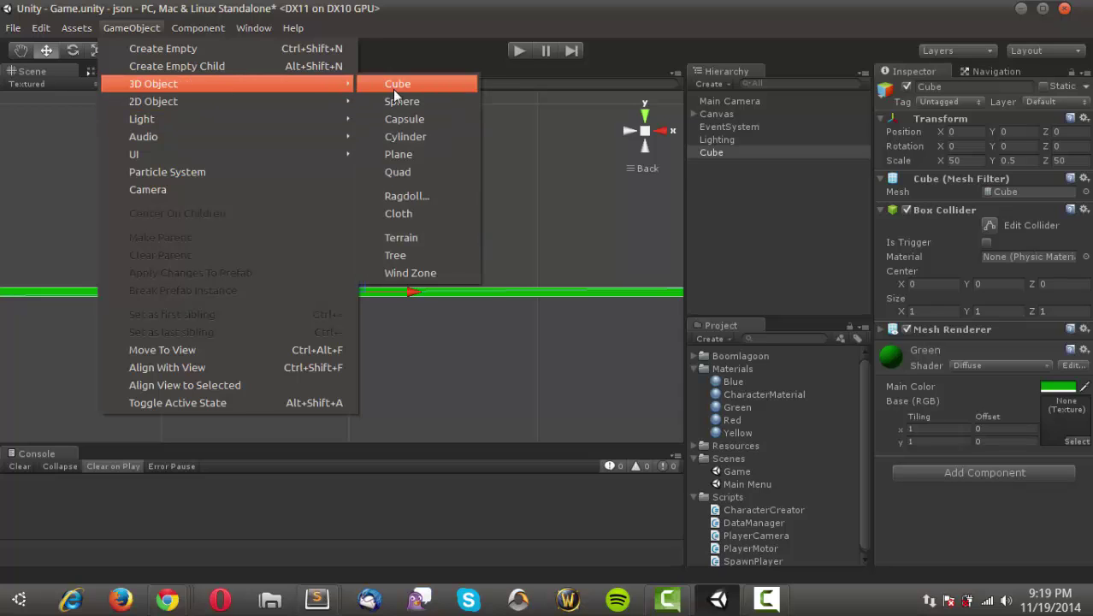
left_click(393, 86)
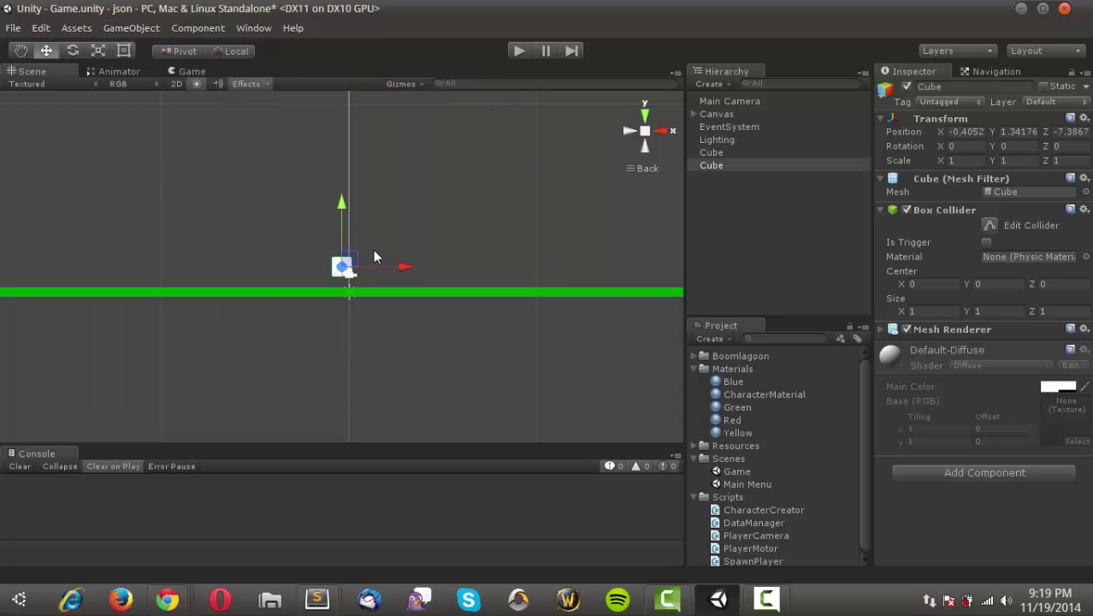
left_click(628, 130)
left_click_drag(340, 203, 353, 167)
left_click_drag(737, 420, 732, 174)
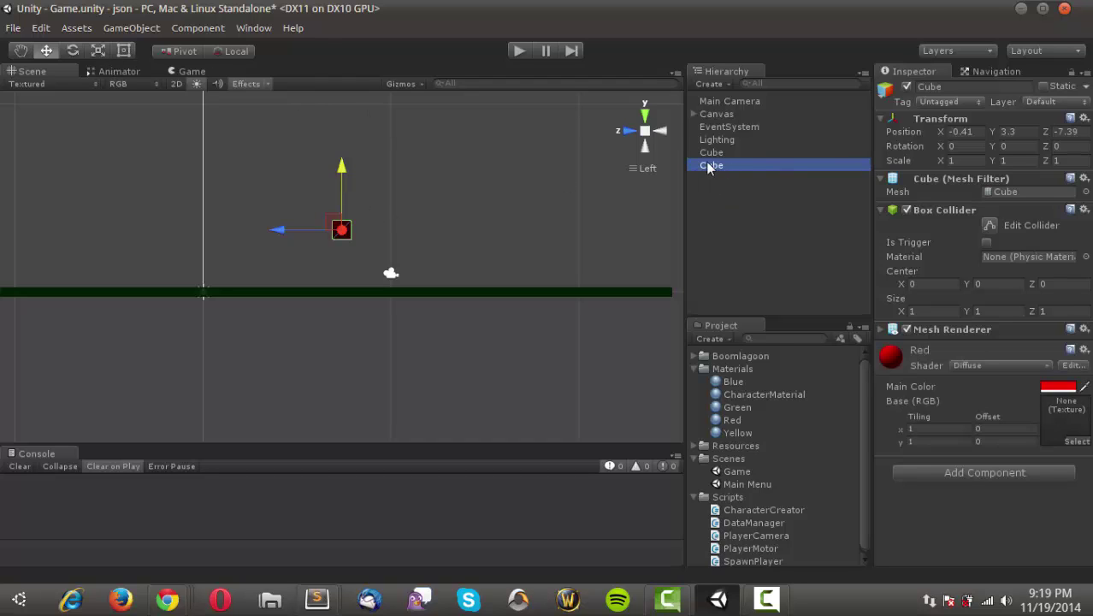
Rename the new cube Red and the slab Floor
key("F2")
type("Red")
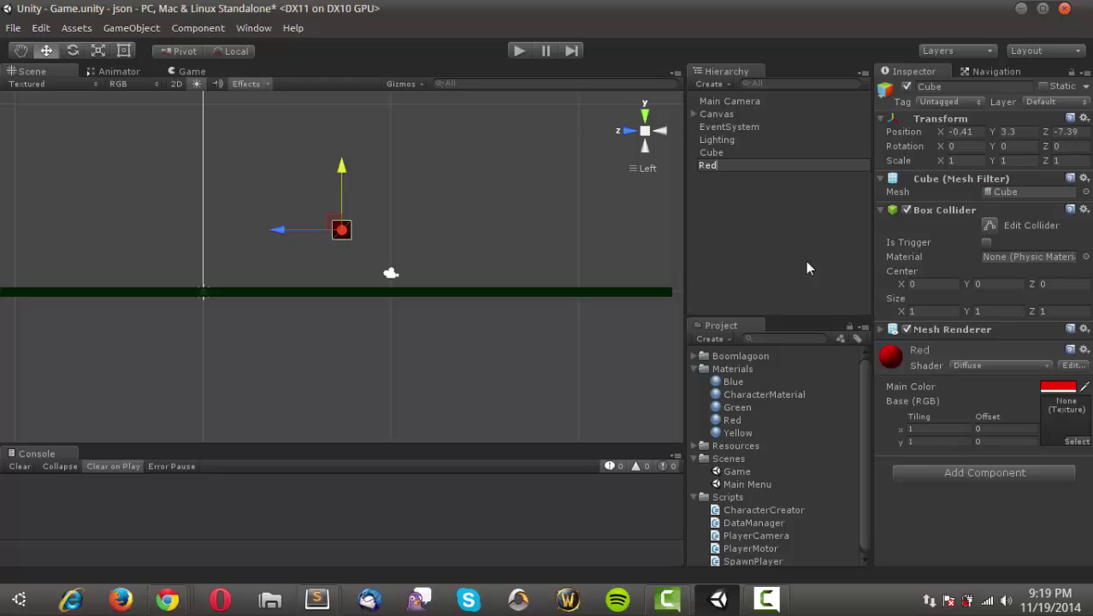
key("Return")
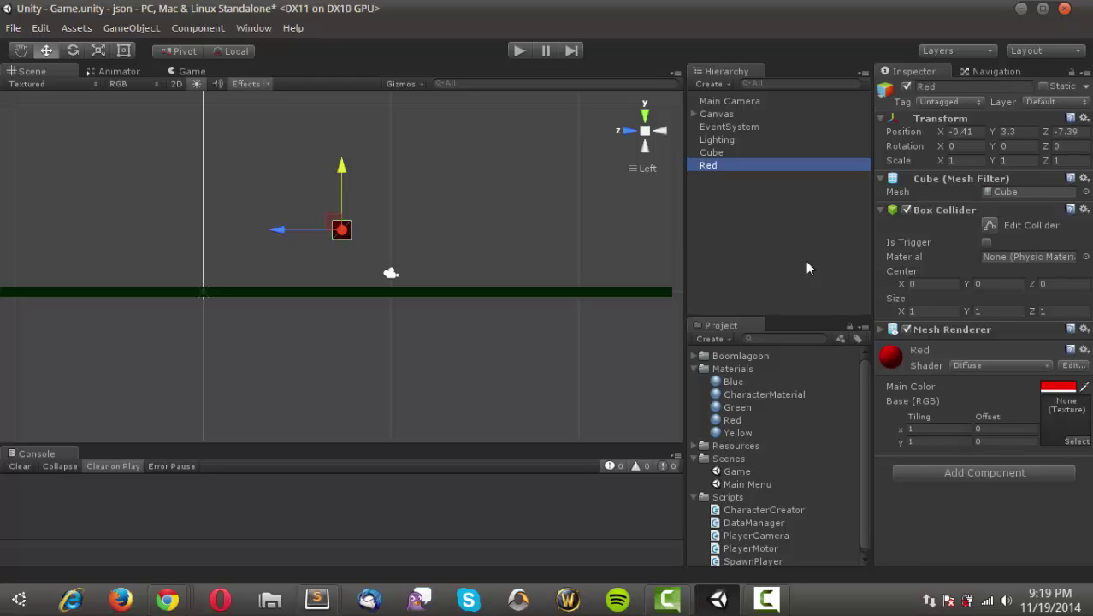
left_click(710, 154)
key("F2")
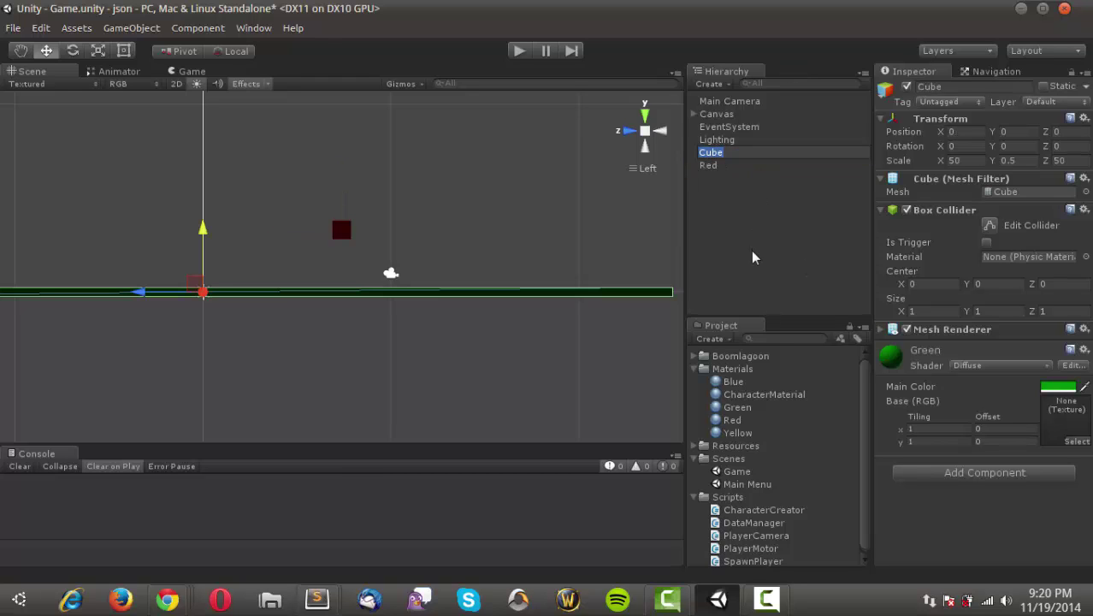
type("Floor")
key("Return")
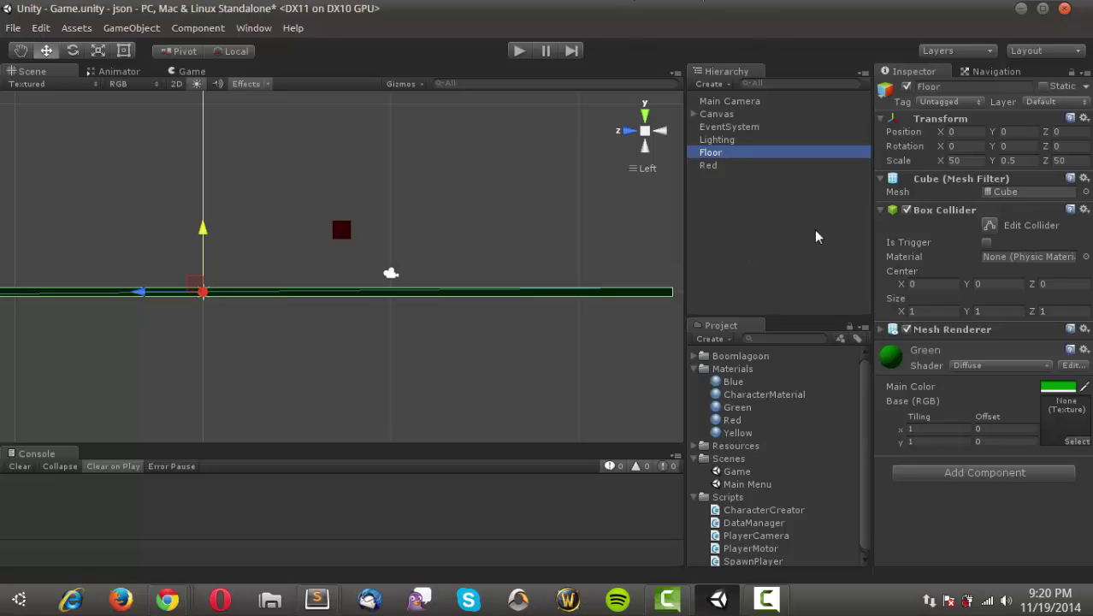
Create an empty GameObject named Environmet
left_click(129, 29)
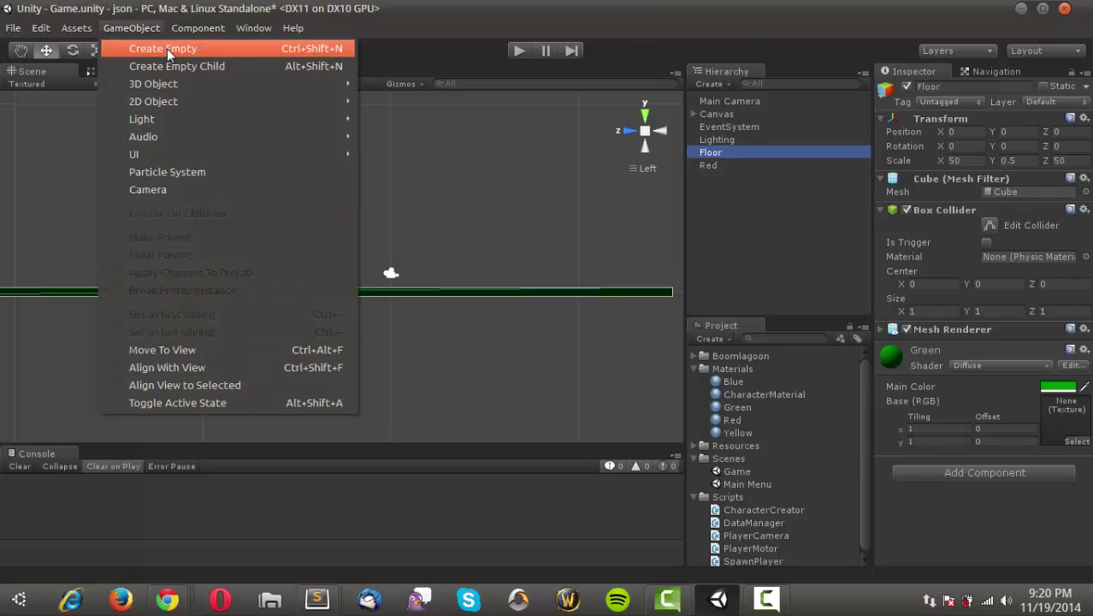
left_click(167, 50)
left_click(966, 87)
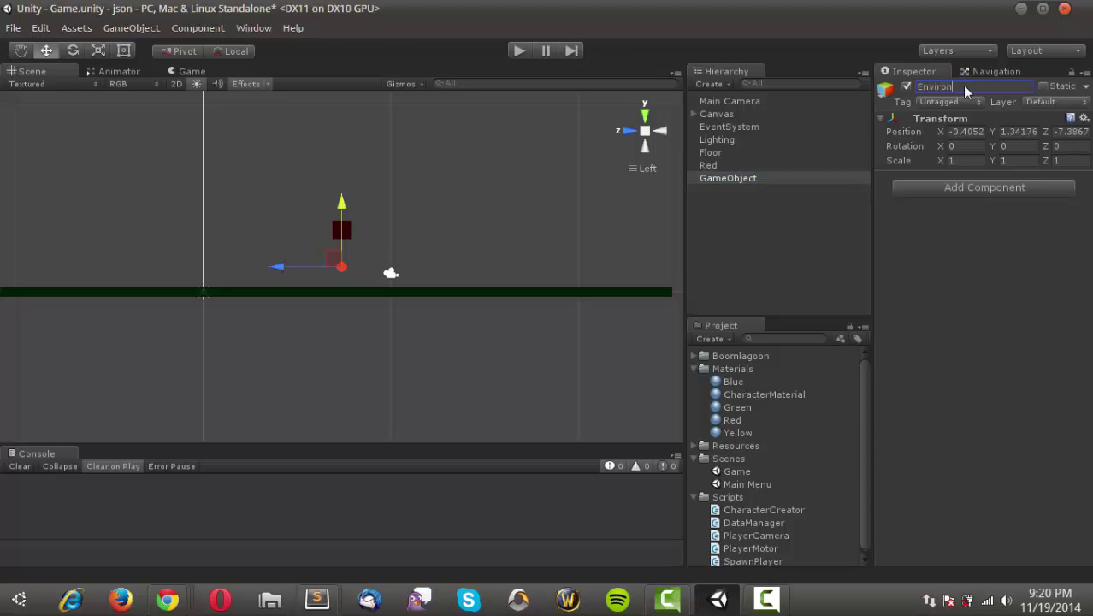
type("Environmet")
key("Return")
Make Floor and Red children of Environmet, then select Red
left_click(724, 152)
left_click(714, 165, "shift")
left_click_drag(723, 152, 739, 177)
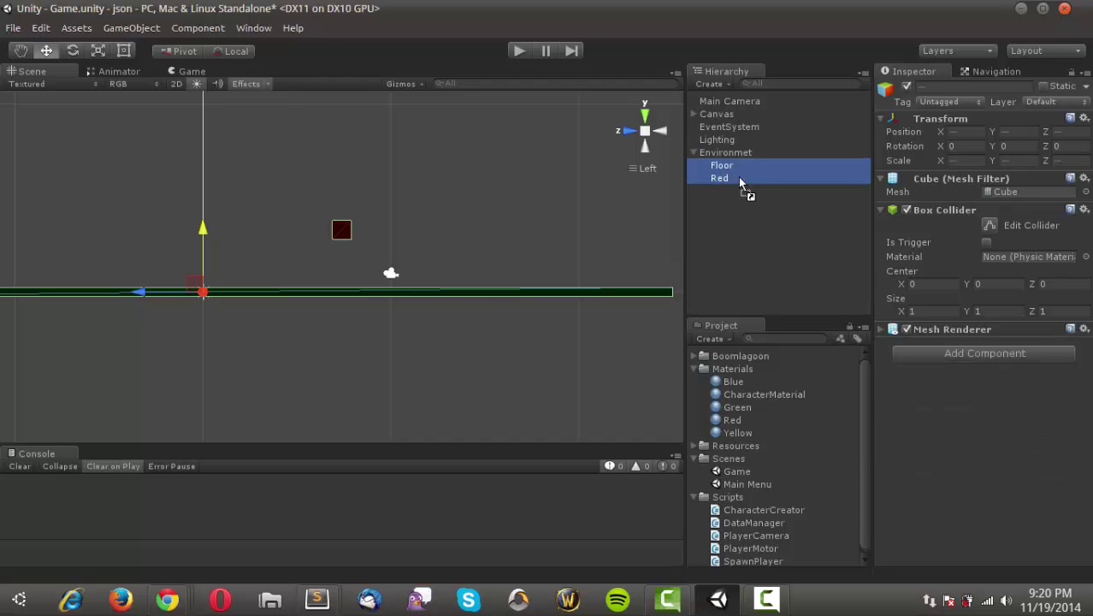
left_click(693, 153)
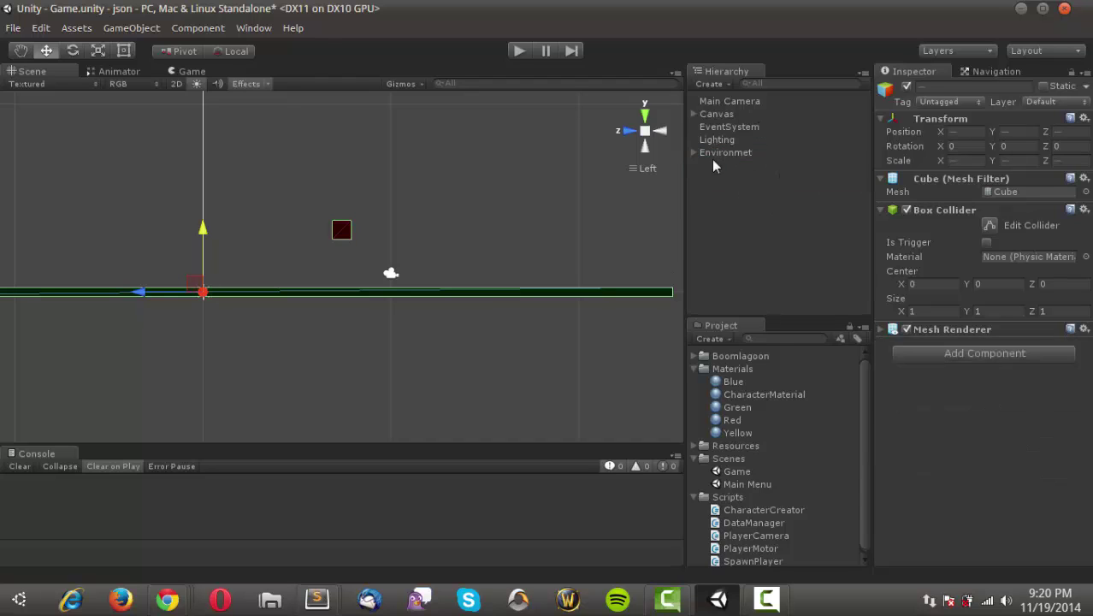
left_click(694, 152)
left_click(720, 224)
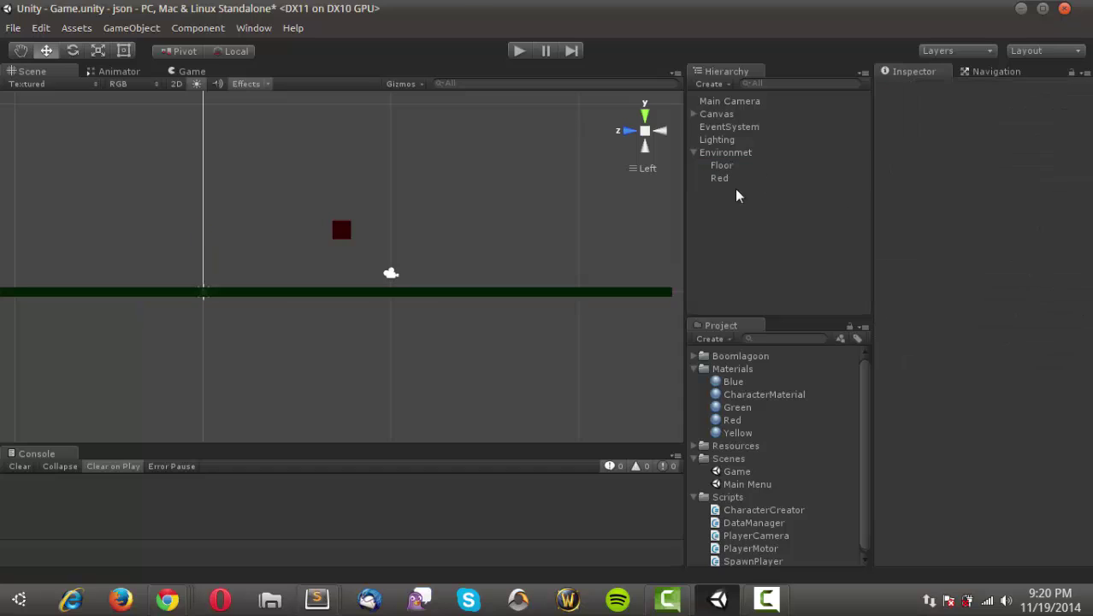
left_click(727, 177)
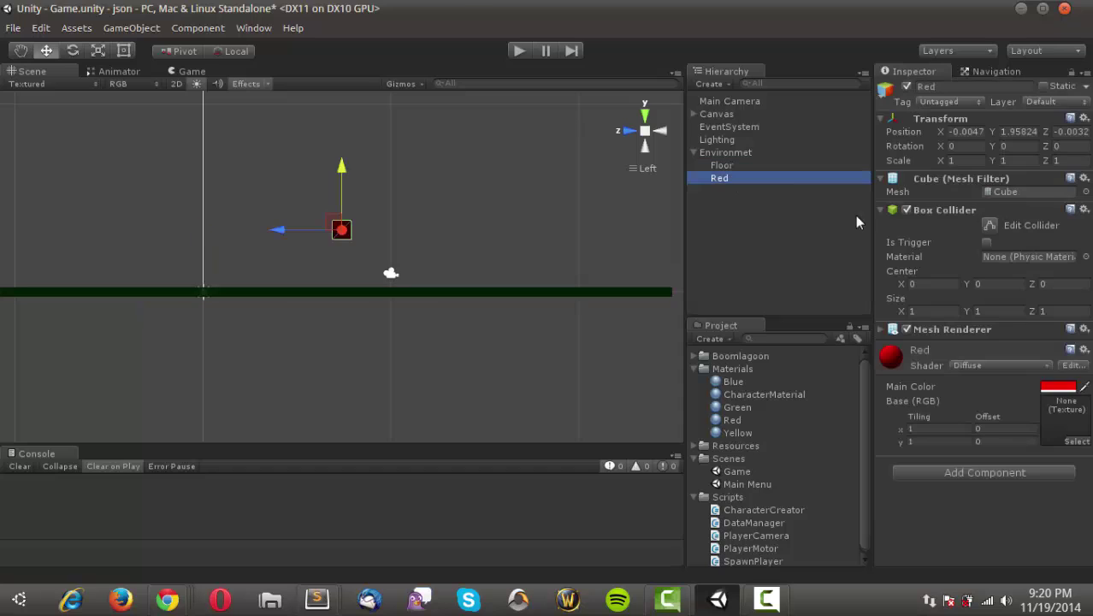
Scale the red cube taller into a pillar and view the green floor from above
left_click(98, 50)
left_click_drag(342, 168, 378, 449)
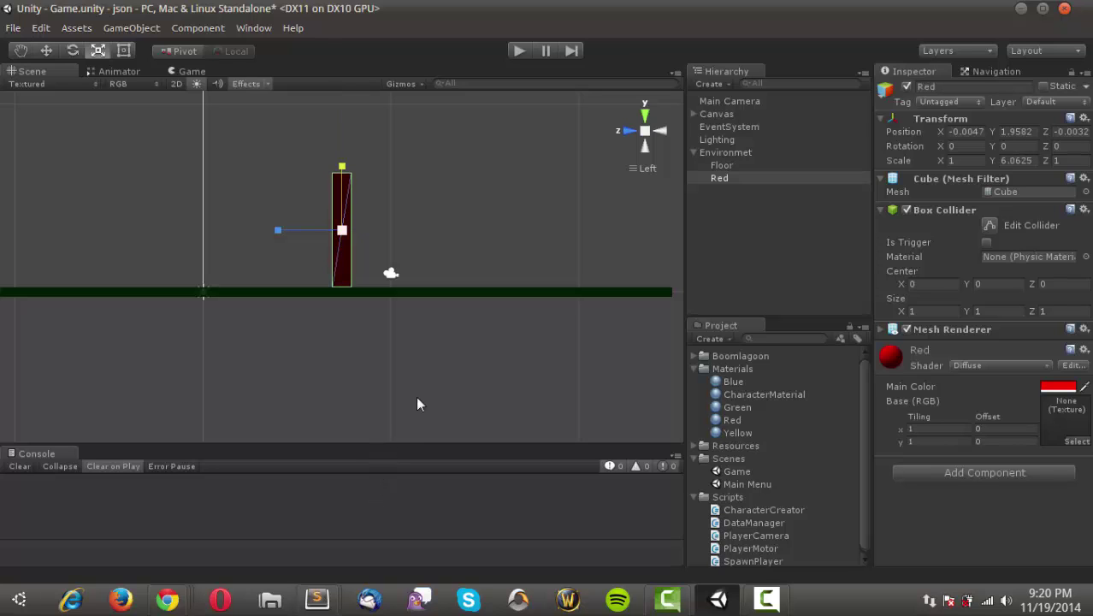
left_click_drag(417, 401, 472, 224, "alt")
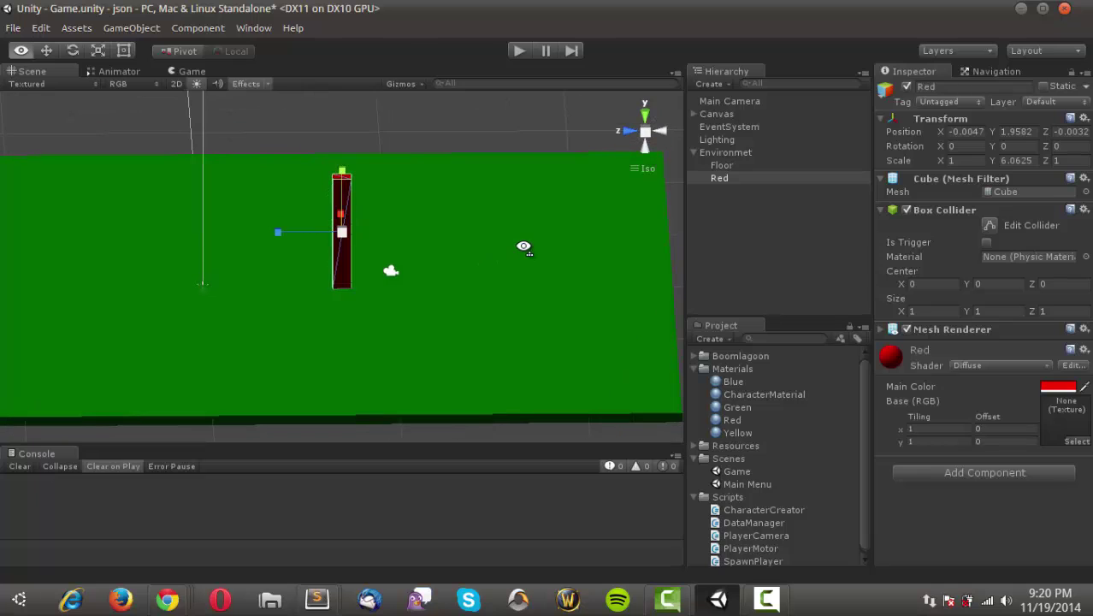
left_click(644, 113)
scroll(470, 237, "down", 6)
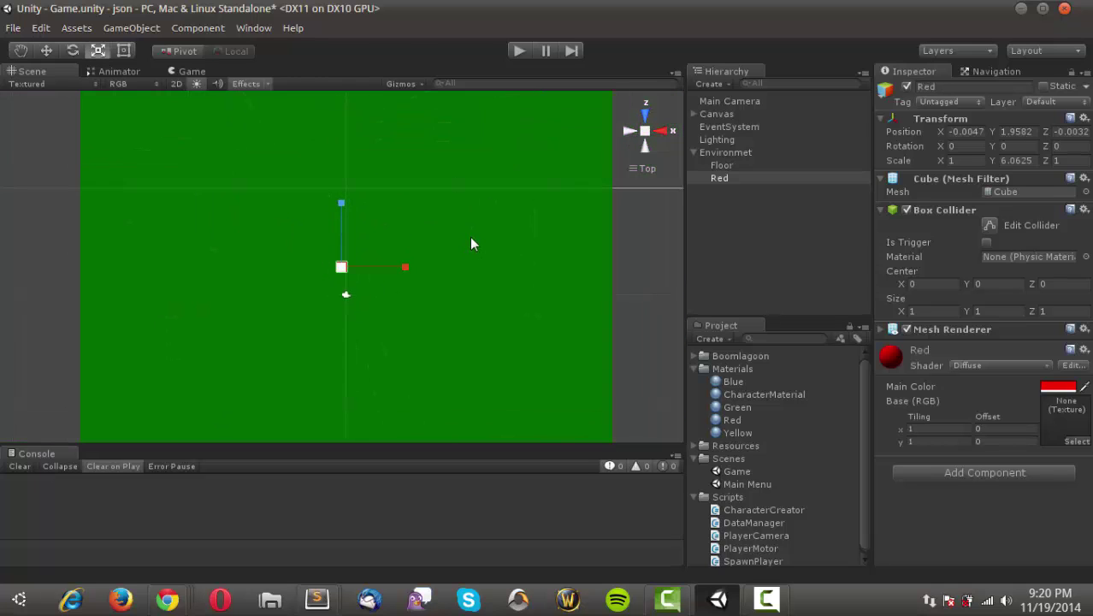
middle_click_drag(407, 193, 375, 206)
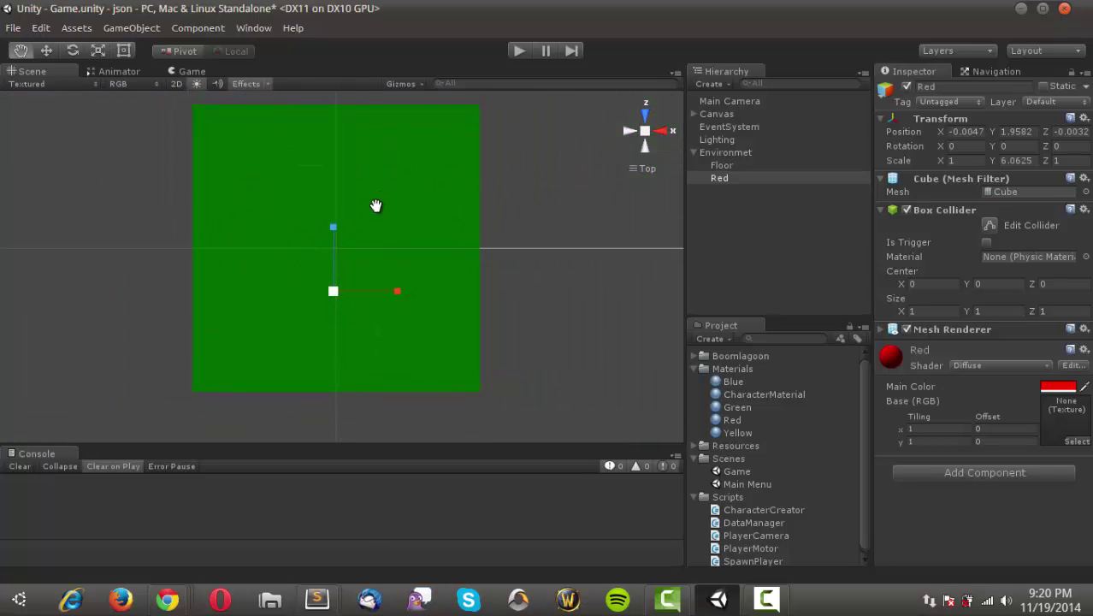
Move the red pillar to X 0.4 near the floor's near edge
left_click(49, 51)
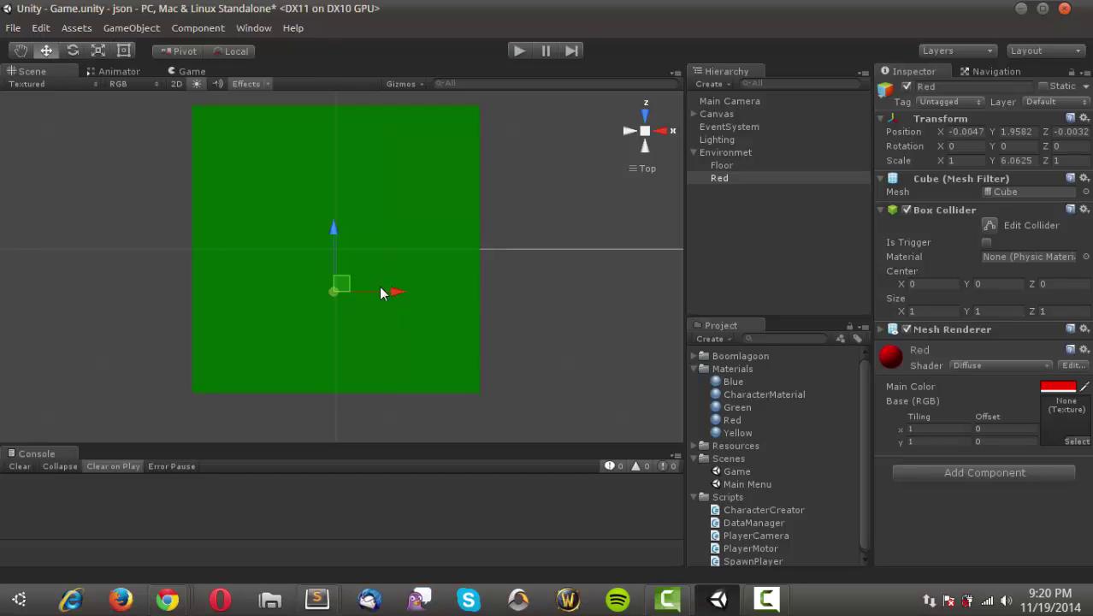
left_click_drag(379, 287, 396, 291)
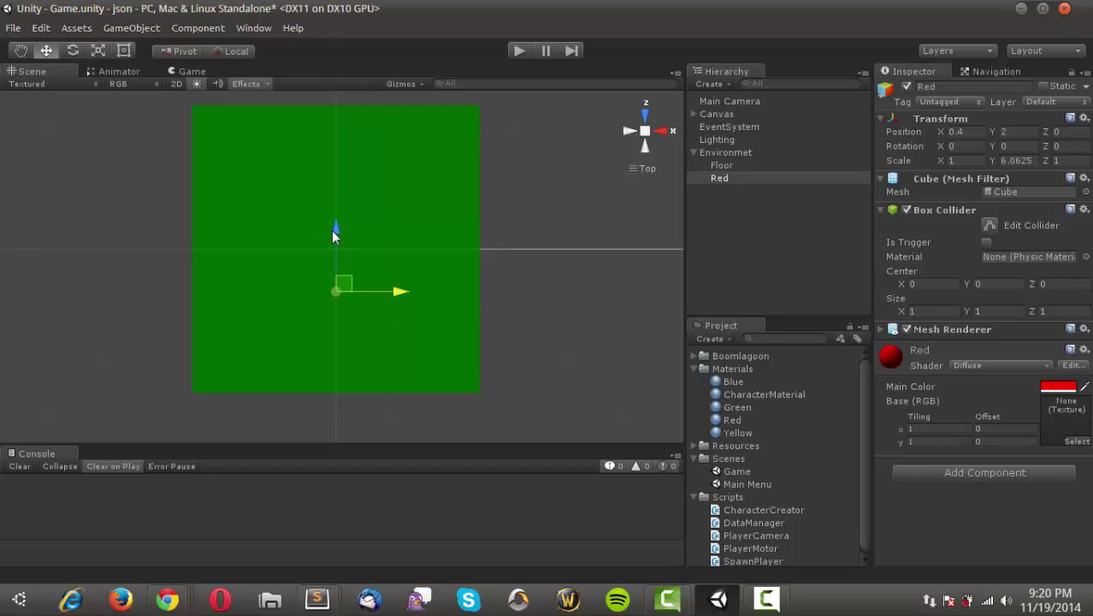
left_click_drag(335, 230, 334, 268)
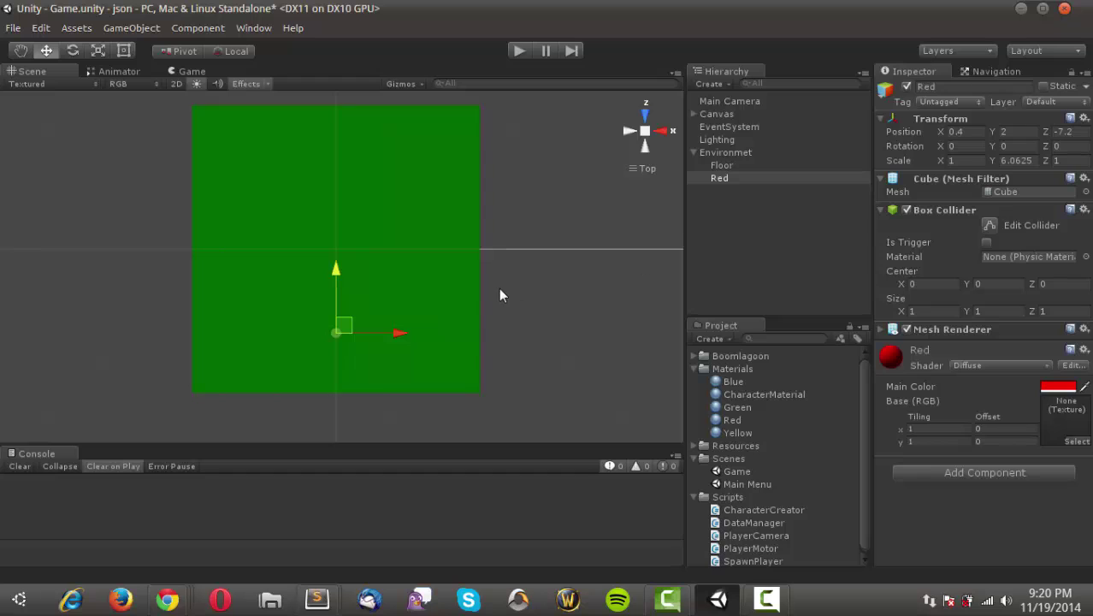
Duplicate the red pillar to the far right, rename it Yellow, and apply the Yellow material
key("ctrl+d")
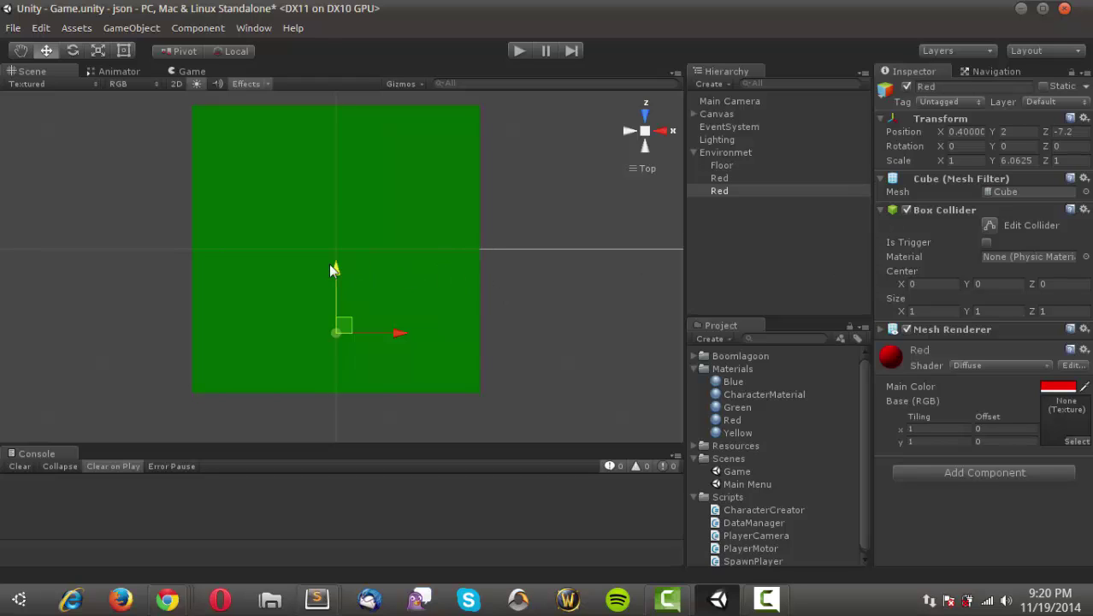
left_click_drag(338, 272, 347, 129)
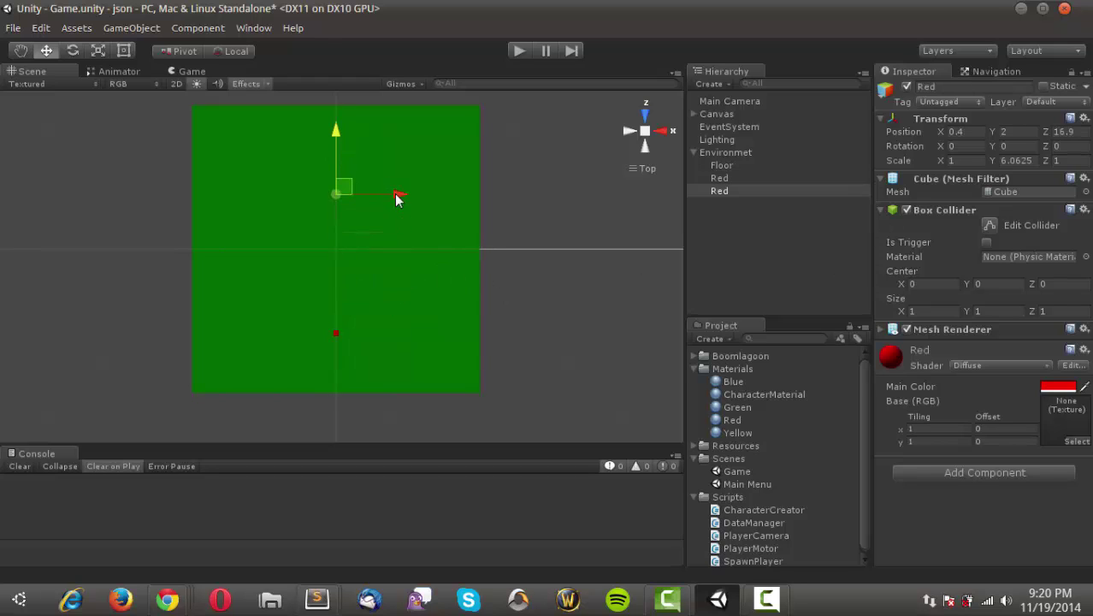
left_click_drag(398, 195, 478, 196)
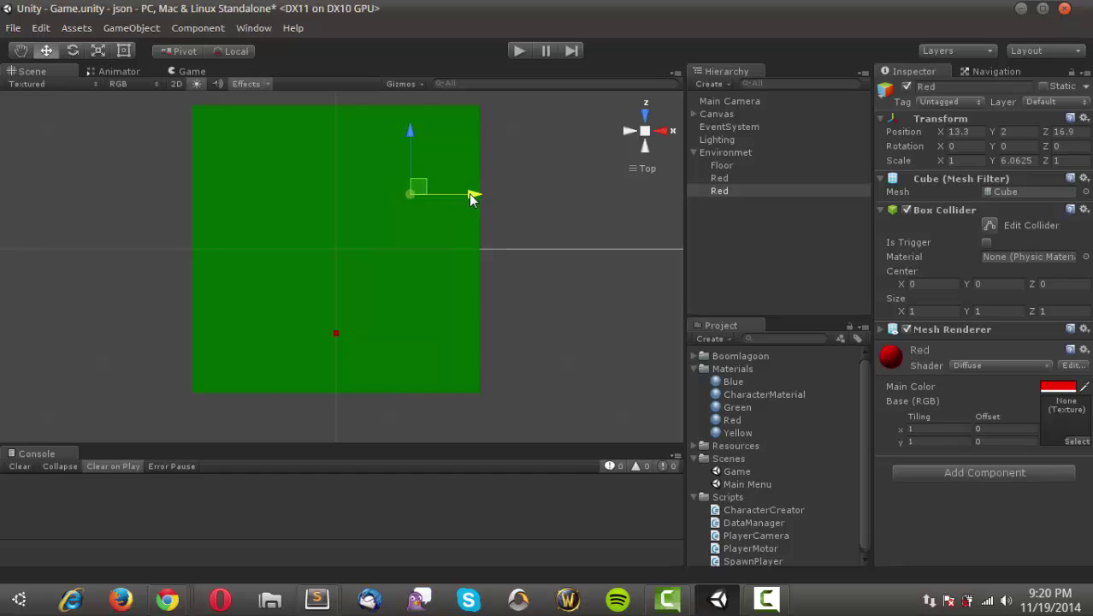
left_click(742, 191)
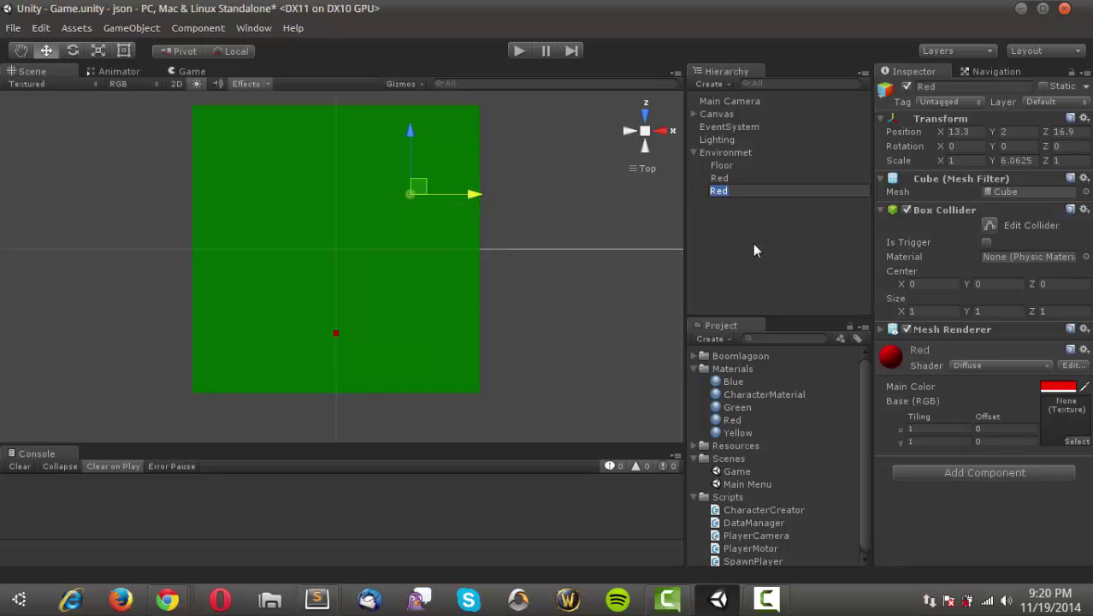
type("Yellow")
key("Return")
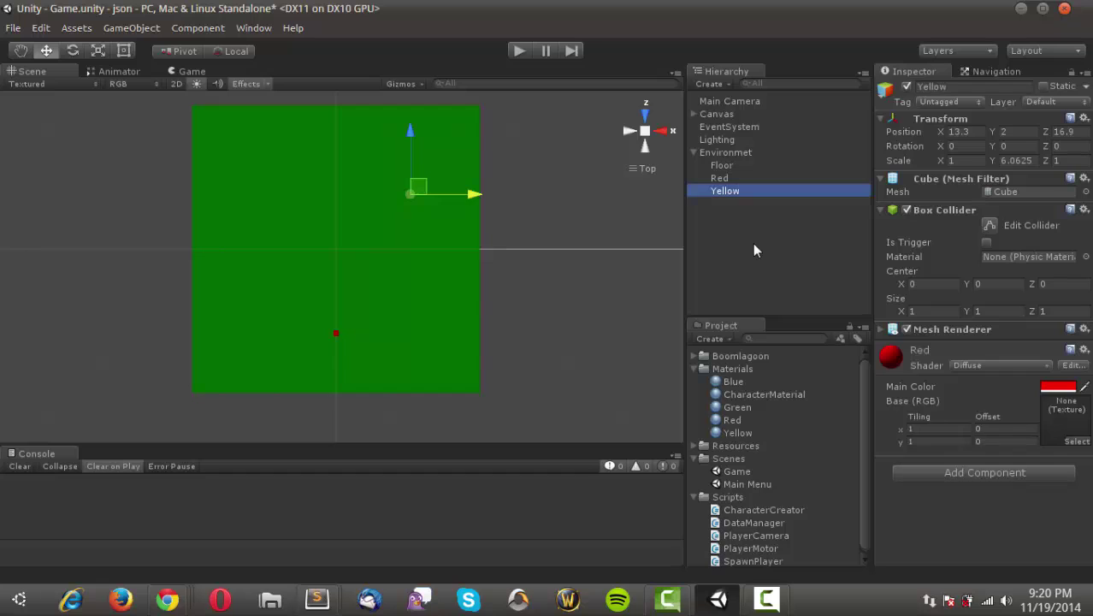
left_click_drag(737, 434, 969, 492)
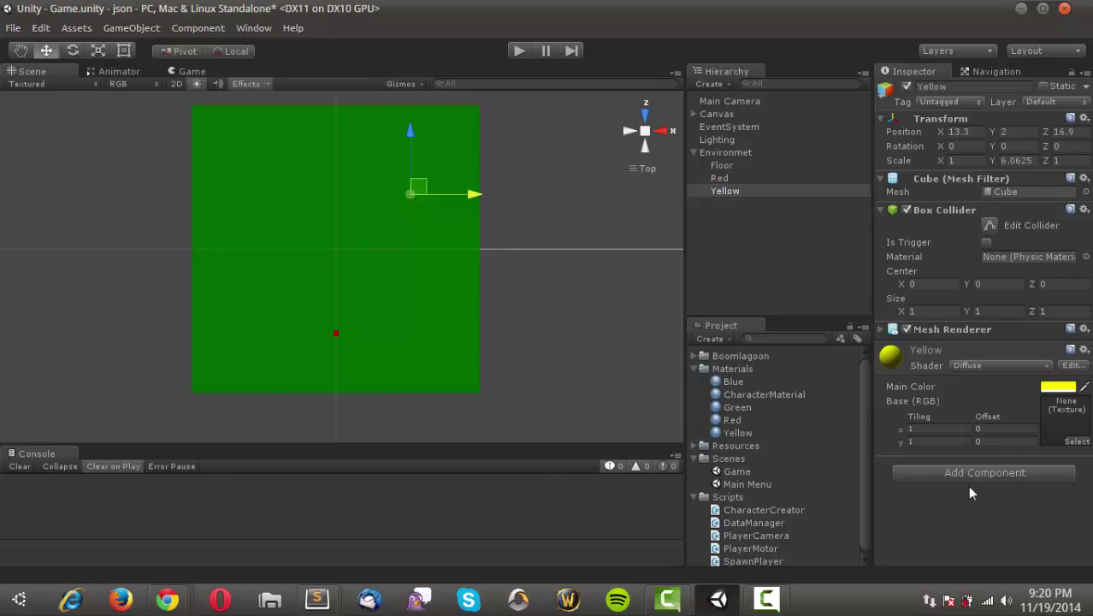
Duplicate Yellow to the floor's left side, rename it Blue, and apply the Blue material
left_click(728, 191)
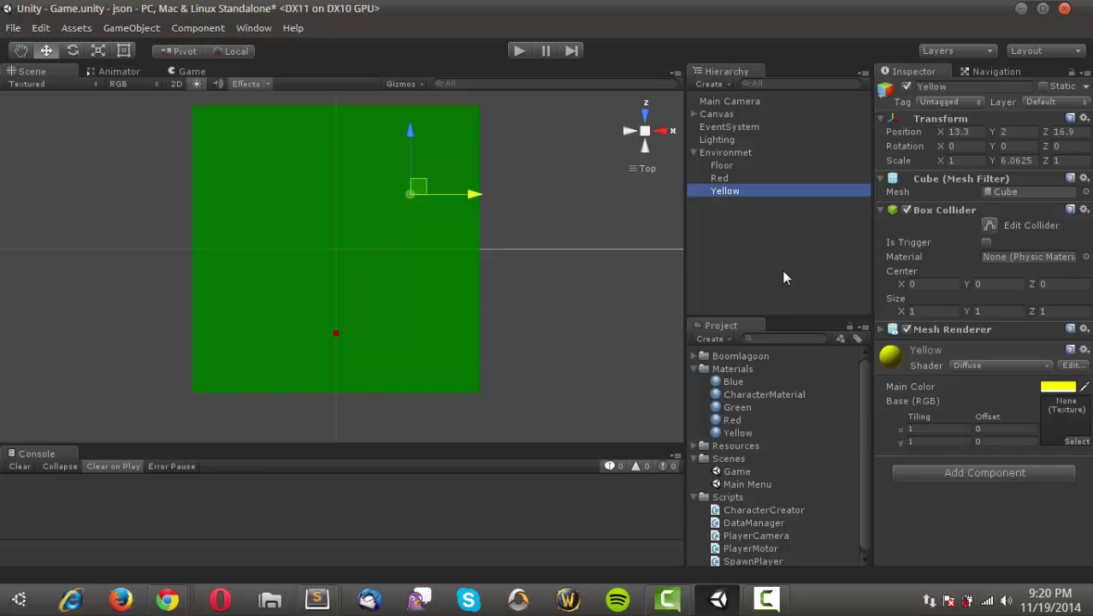
key("ctrl+d")
left_click_drag(476, 195, 328, 196)
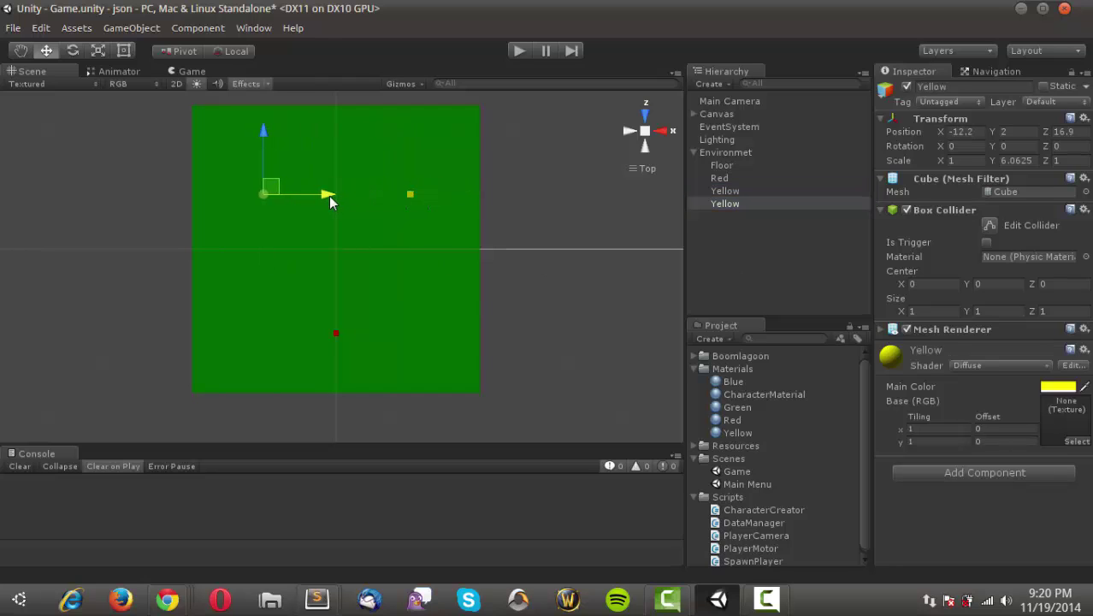
left_click(749, 204)
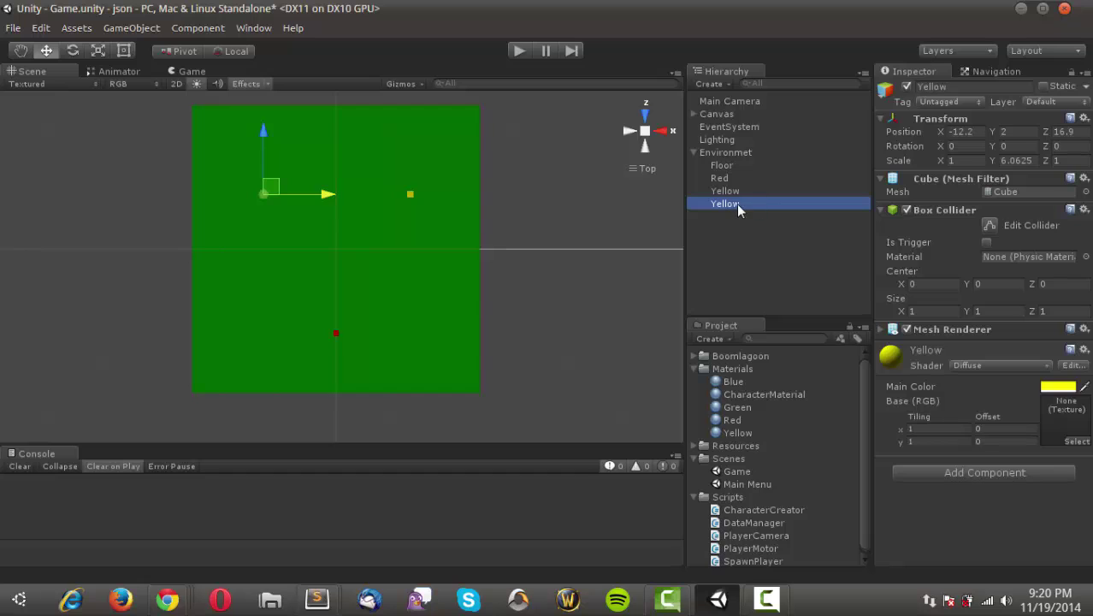
left_click(738, 205)
type("Blue")
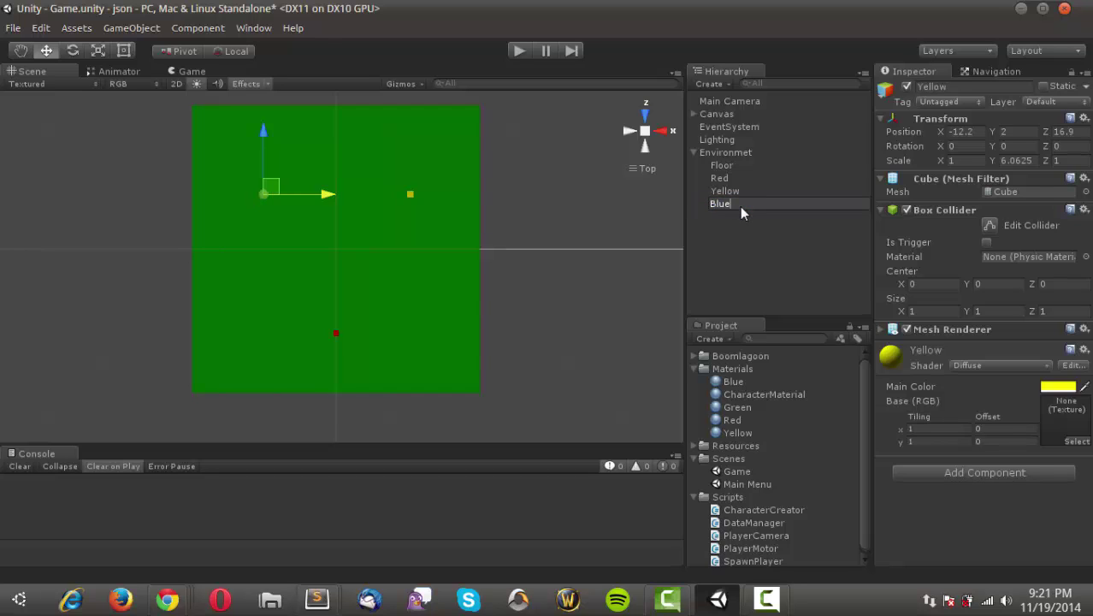
key("Return")
left_click_drag(731, 382, 894, 487)
left_click(663, 130)
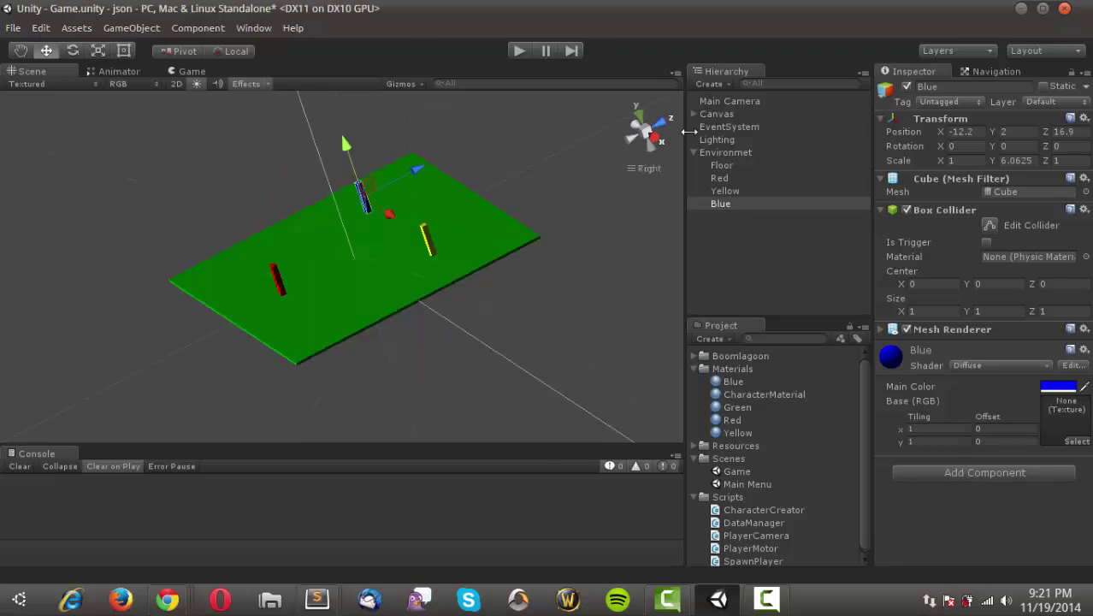
scroll(391, 231, "up", 3)
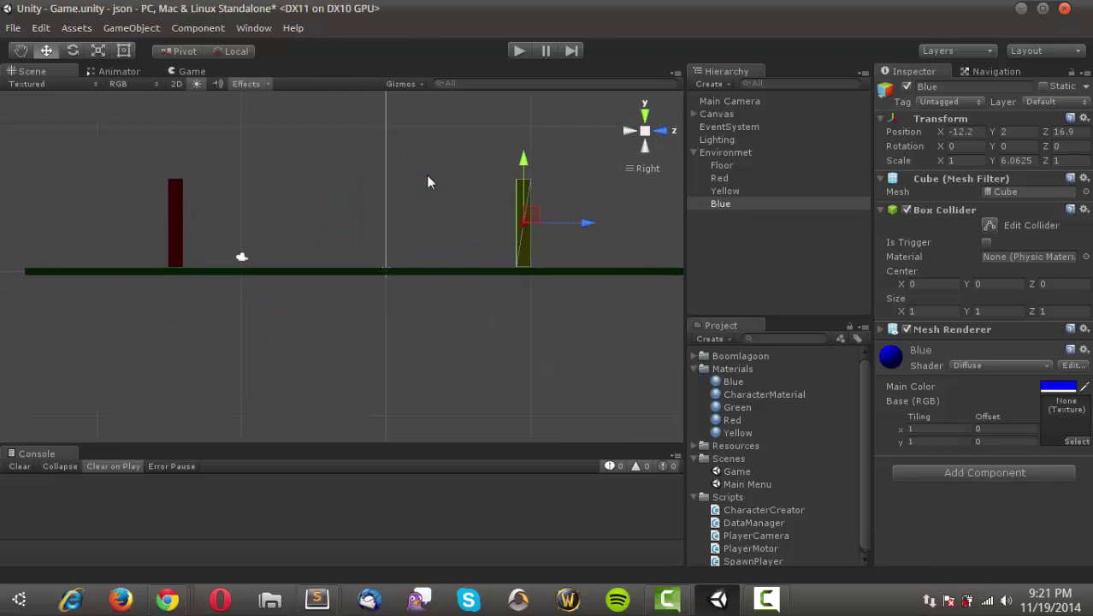
middle_click_drag(426, 174, 324, 185)
Create an empty GameObject at Z -0.08 with X position 0.5
left_click(131, 27)
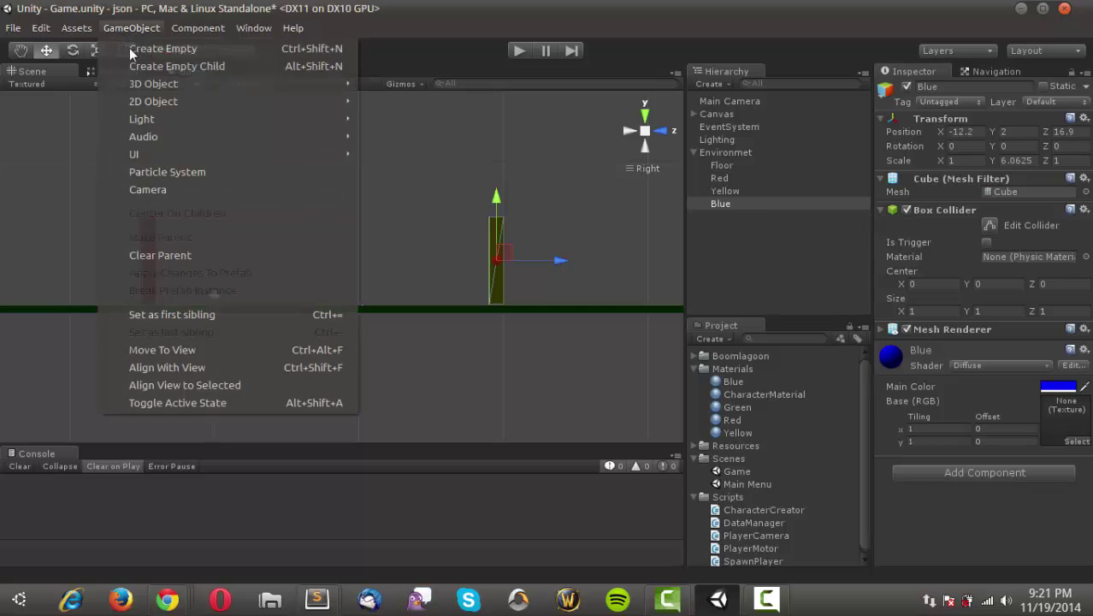
left_click(129, 48)
left_click_drag(405, 270, 423, 270)
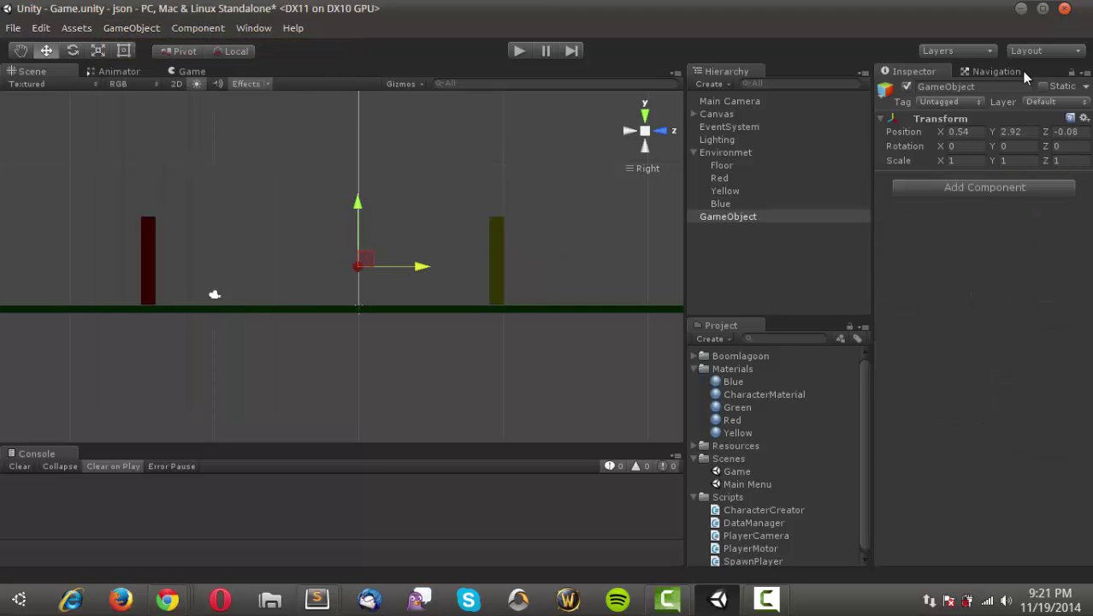
left_click(961, 132)
key("BackSpace")
key("Return")
Centre the empty object over the floor and lower it to Y 1.6
left_click(630, 130)
left_click(645, 118)
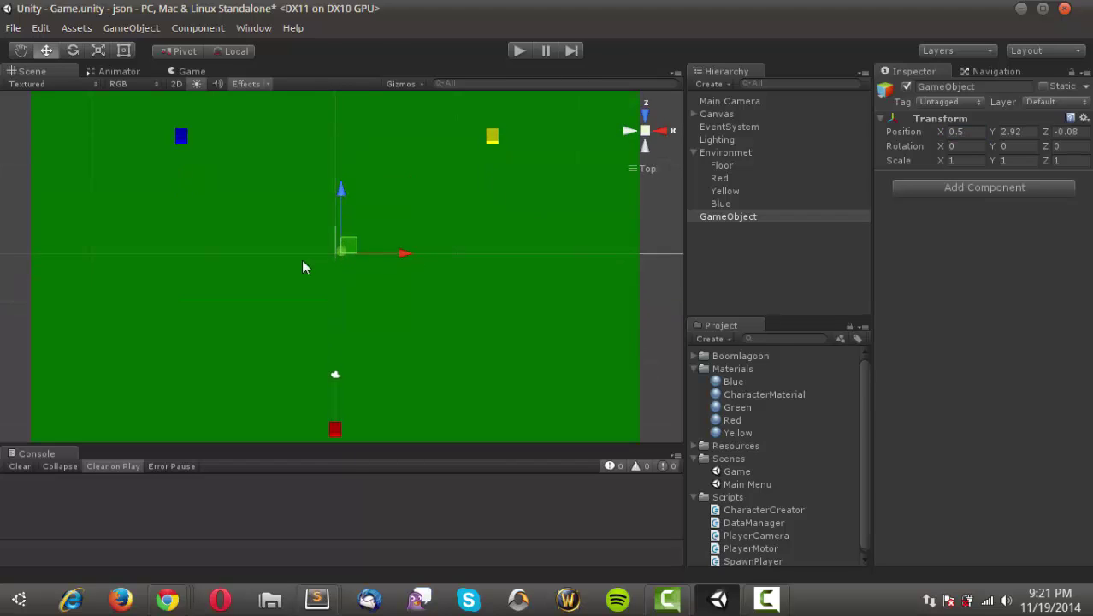
left_click_drag(399, 253, 394, 254)
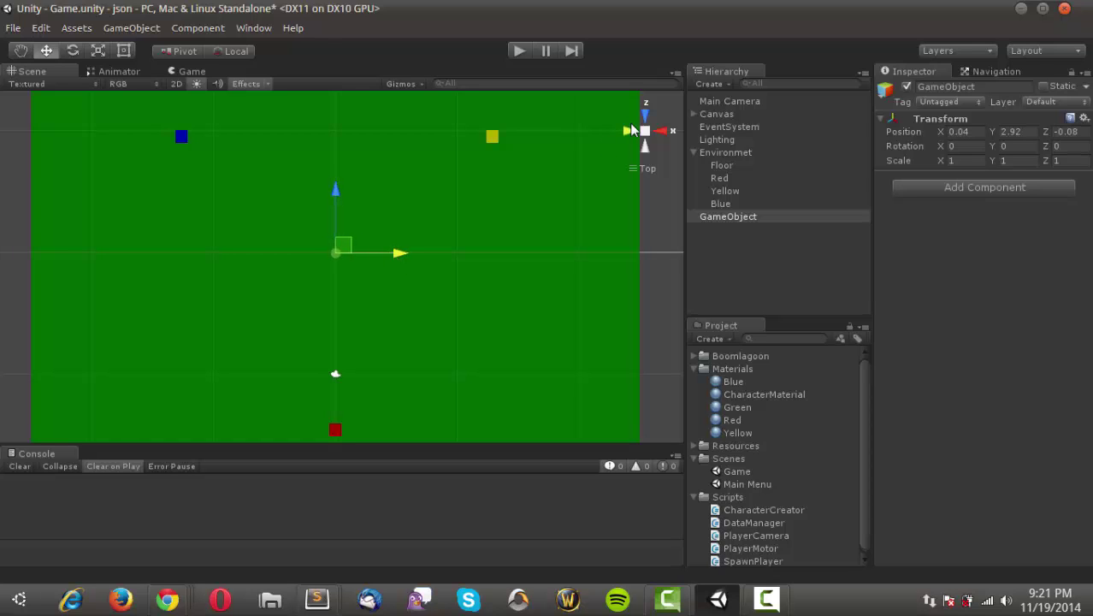
left_click(660, 130)
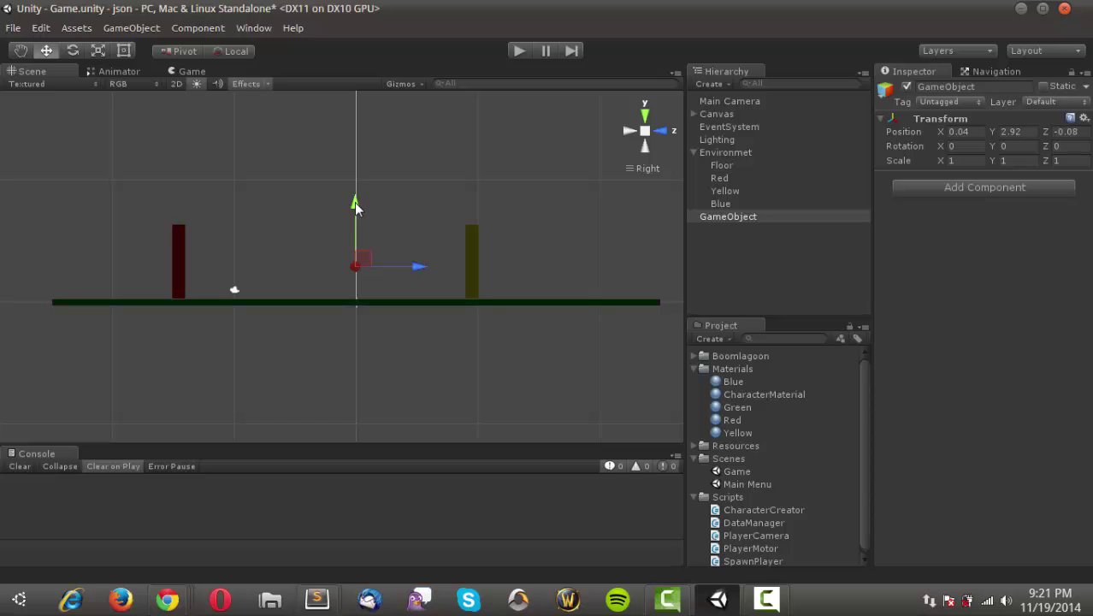
left_click_drag(354, 201, 357, 218)
left_click_drag(233, 205, 294, 214, "alt")
Rename the object PlayerSpawn, tag it Respawn, and attach the SpawnPlayer script
left_click(720, 217)
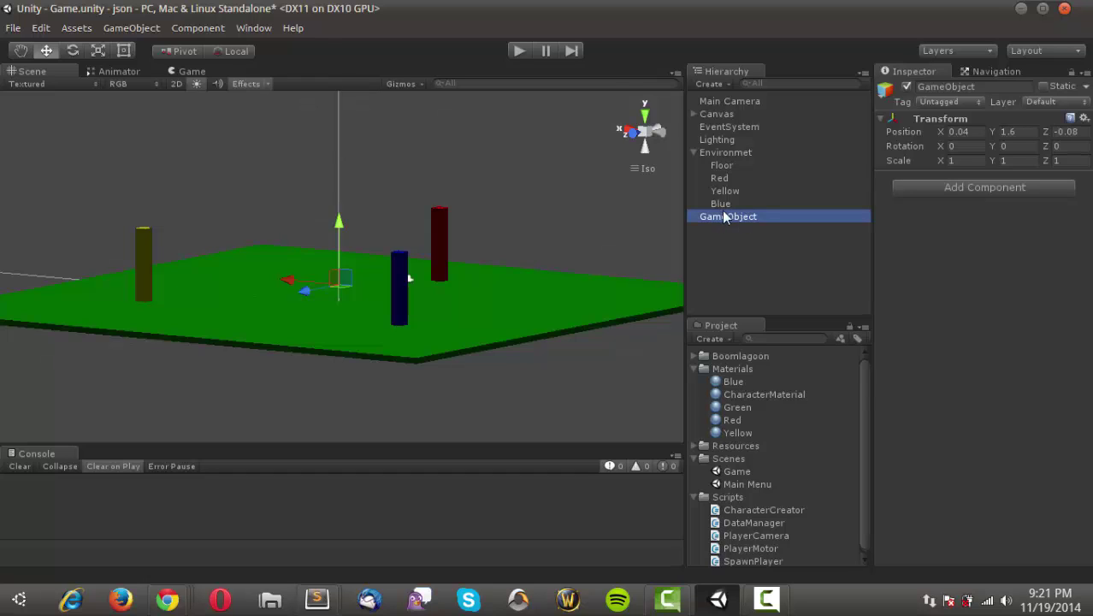
left_click(722, 216)
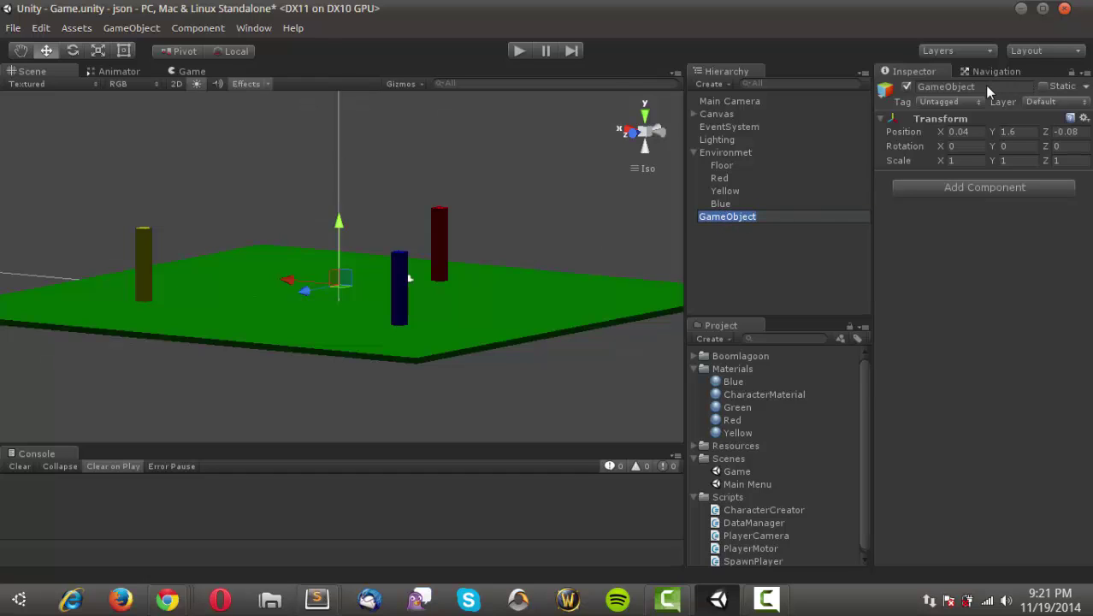
type("PlayerSpawn")
key("Return")
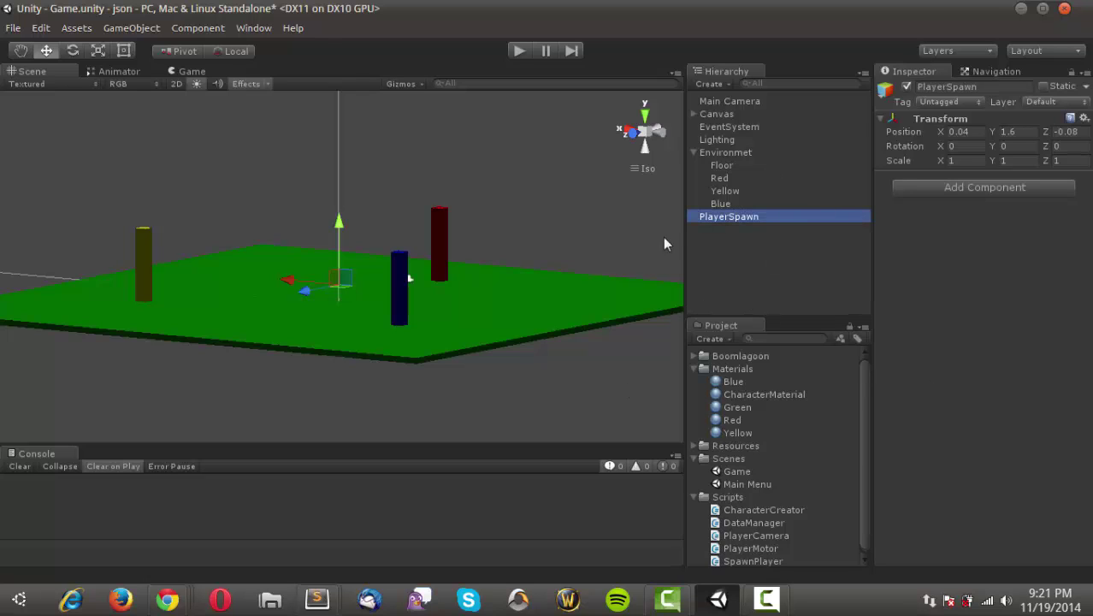
left_click(945, 102)
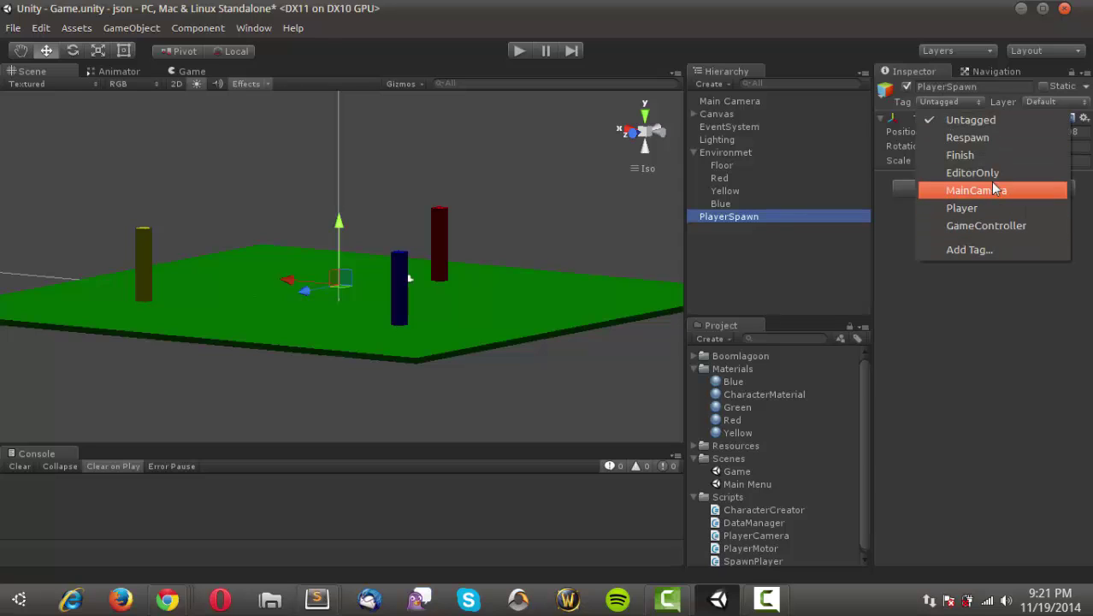
left_click(985, 138)
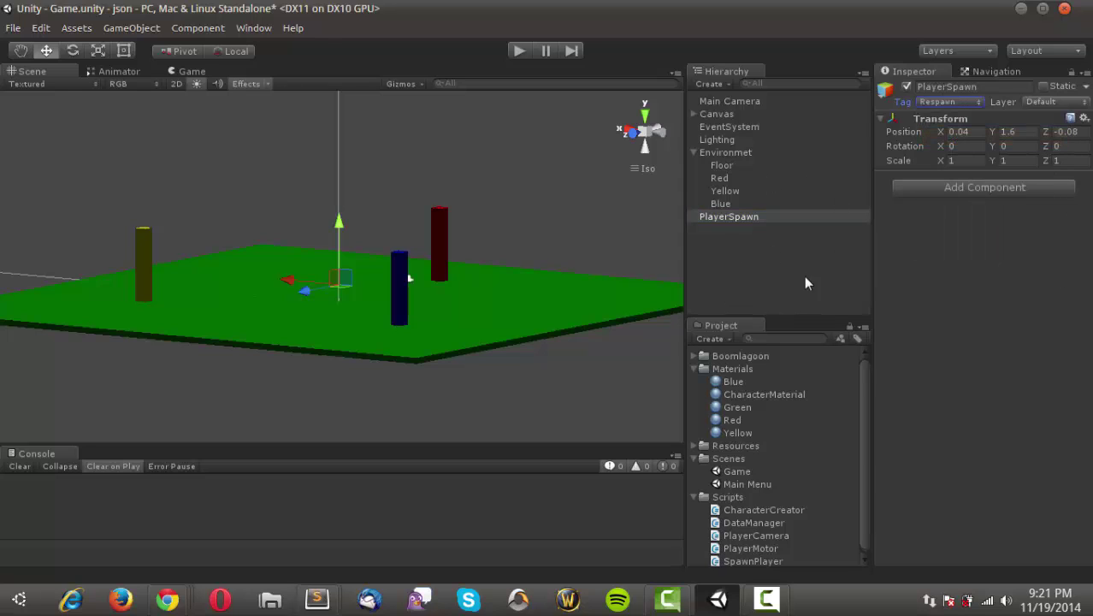
scroll(766, 459, "down", 1)
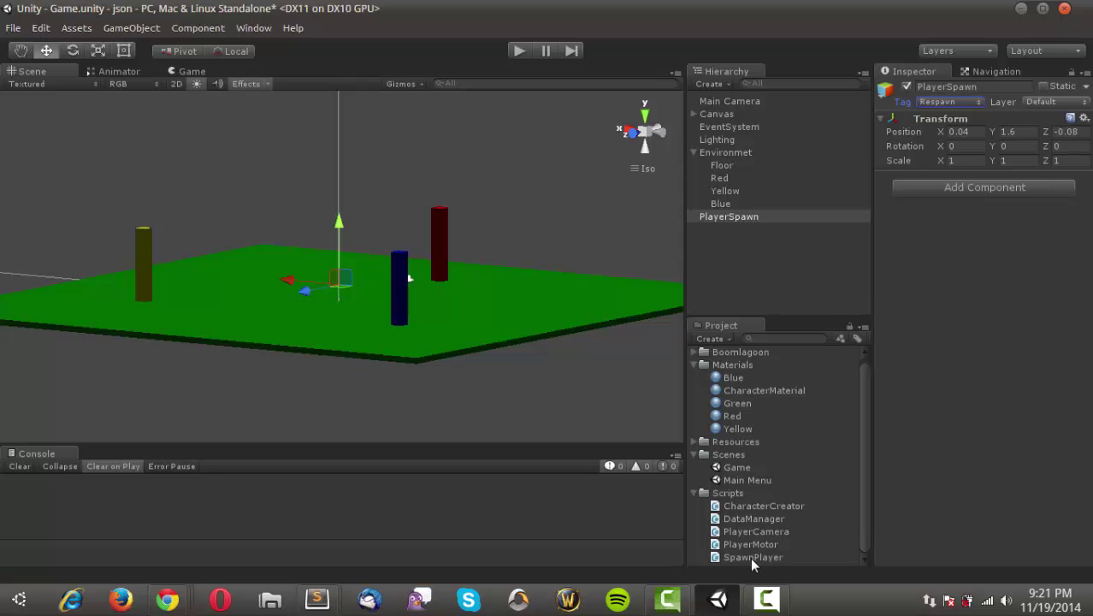
left_click_drag(750, 557, 738, 216)
left_click(693, 152)
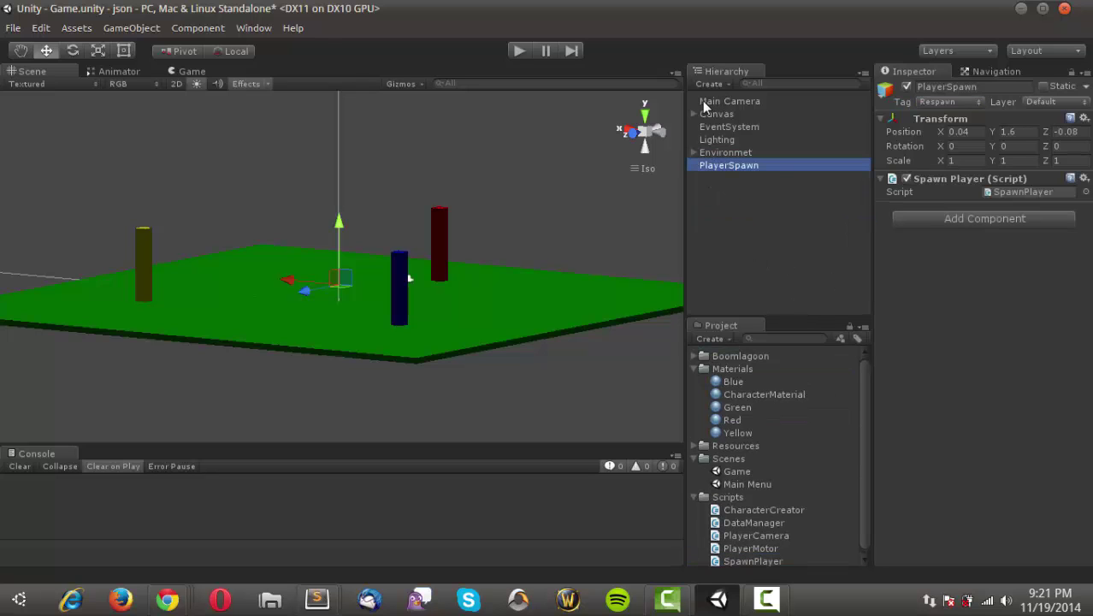